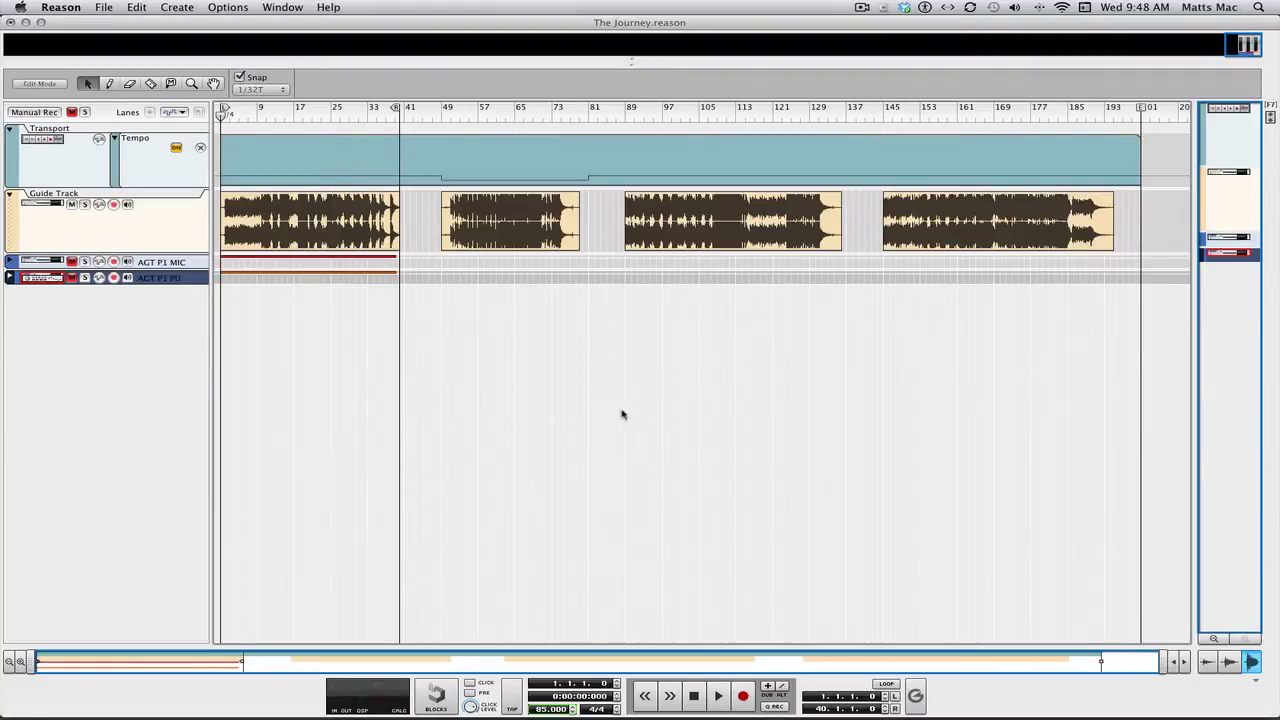
# Zoom the sequencer horizontally until bars 1 to 41 span the arrange window.
pyautogui.scroll(5, 559, 386)
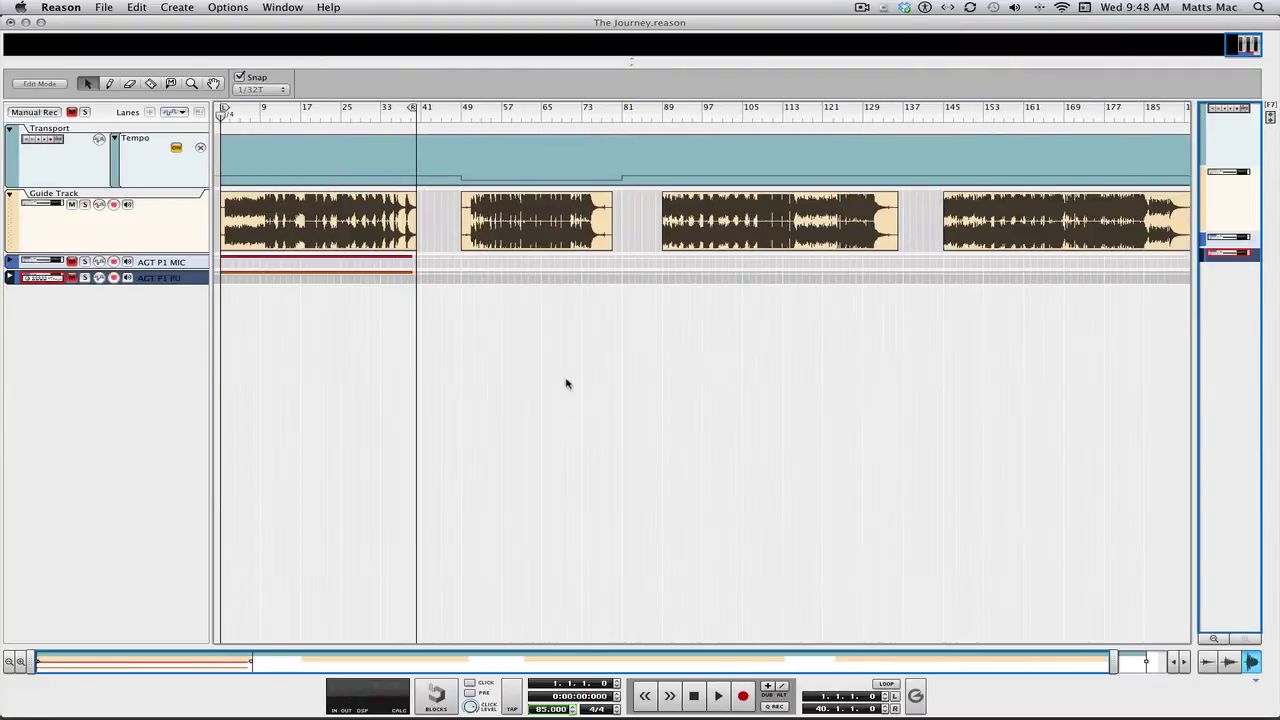
pyautogui.scroll(5, 566, 384)
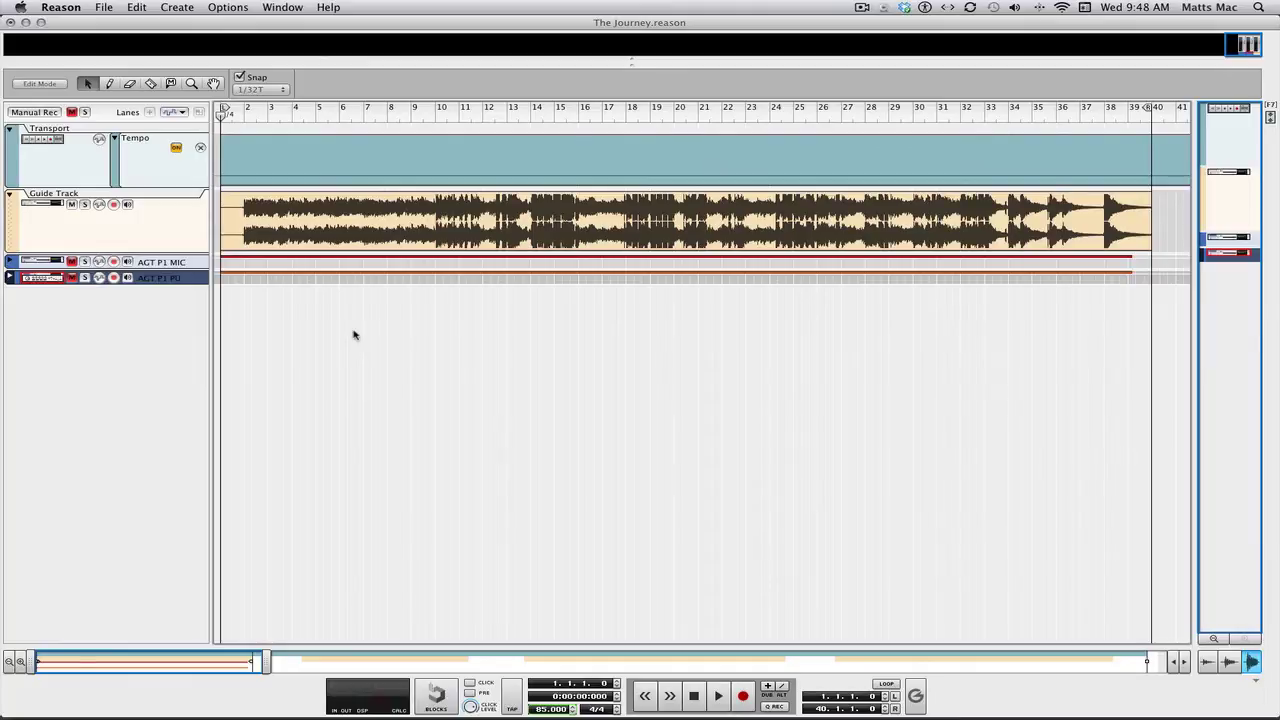
# Play the guide track from bar 1 and stop it around bar 34.
pyautogui.press('space')
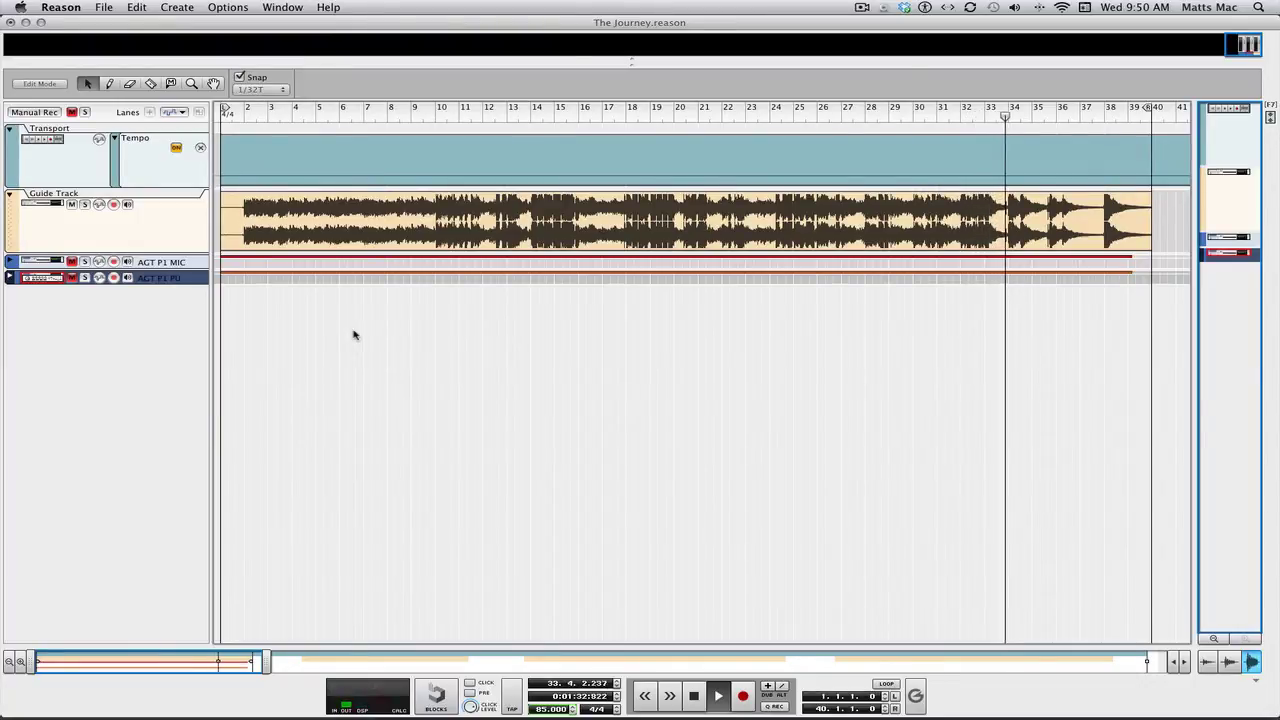
pyautogui.press('space')
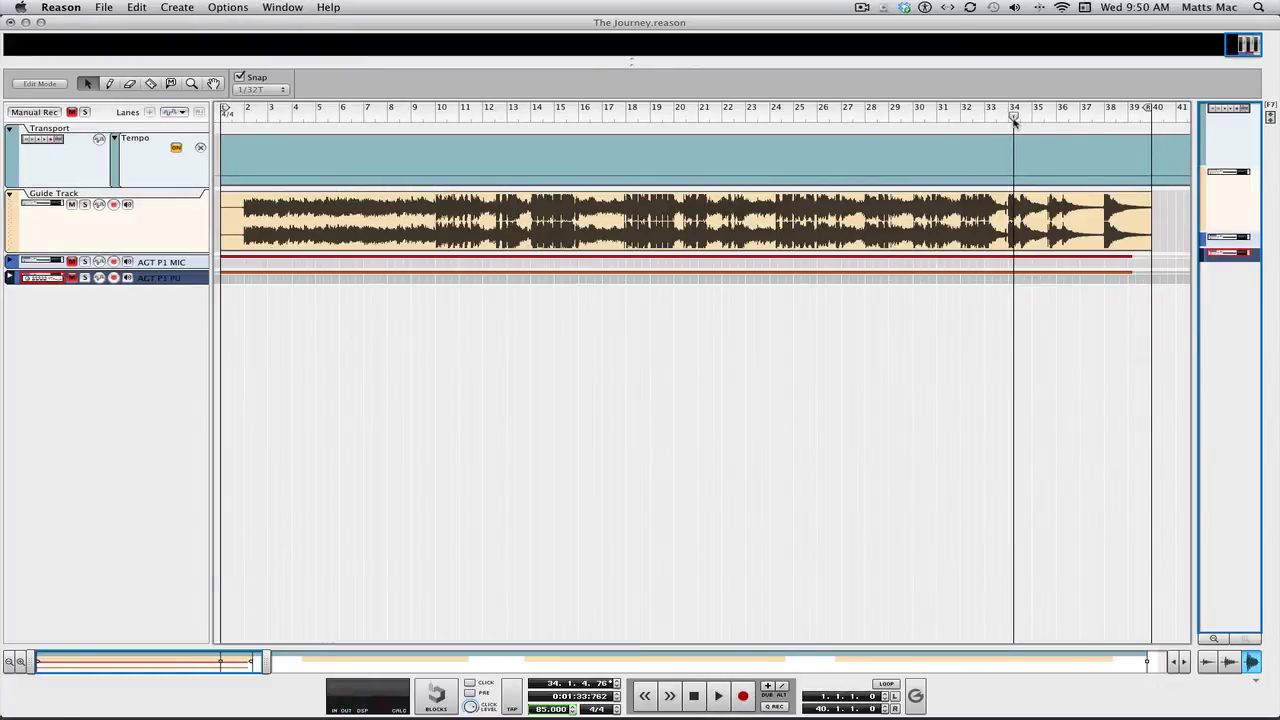
# Rewind the song position to bar 1 and mute the Guide Track.
pyautogui.press('Return')
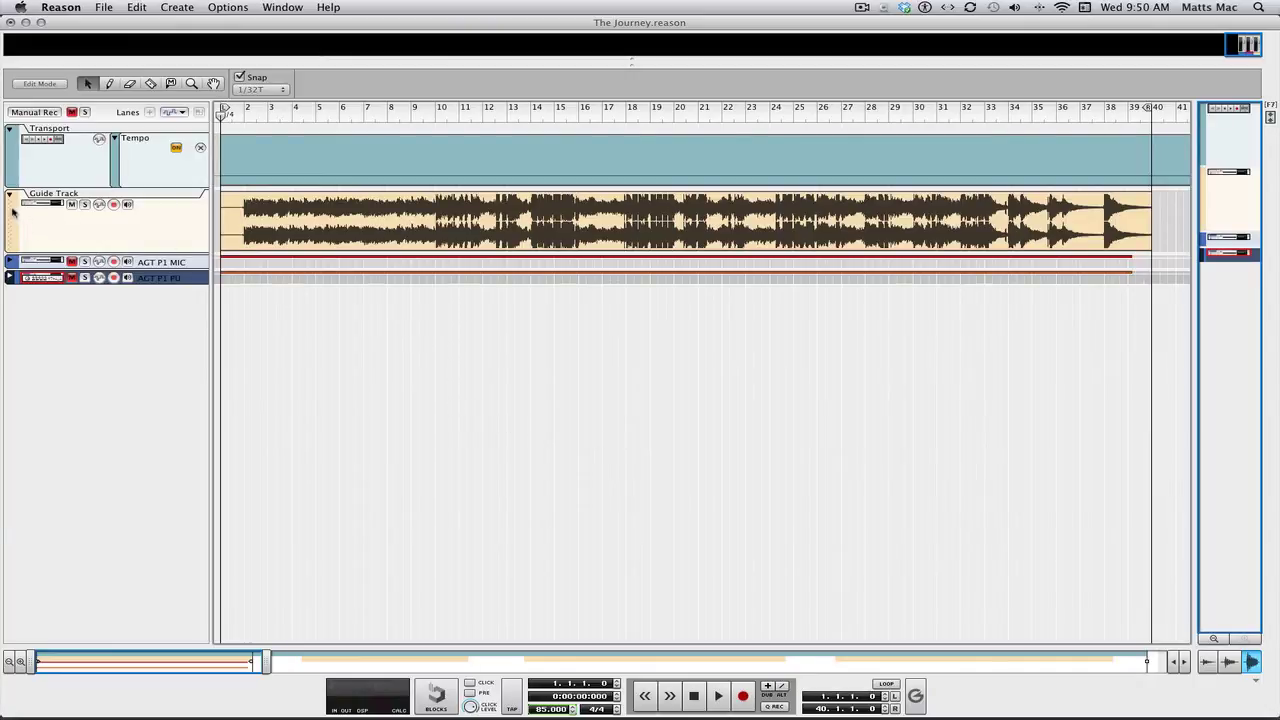
pyautogui.click(71, 204)
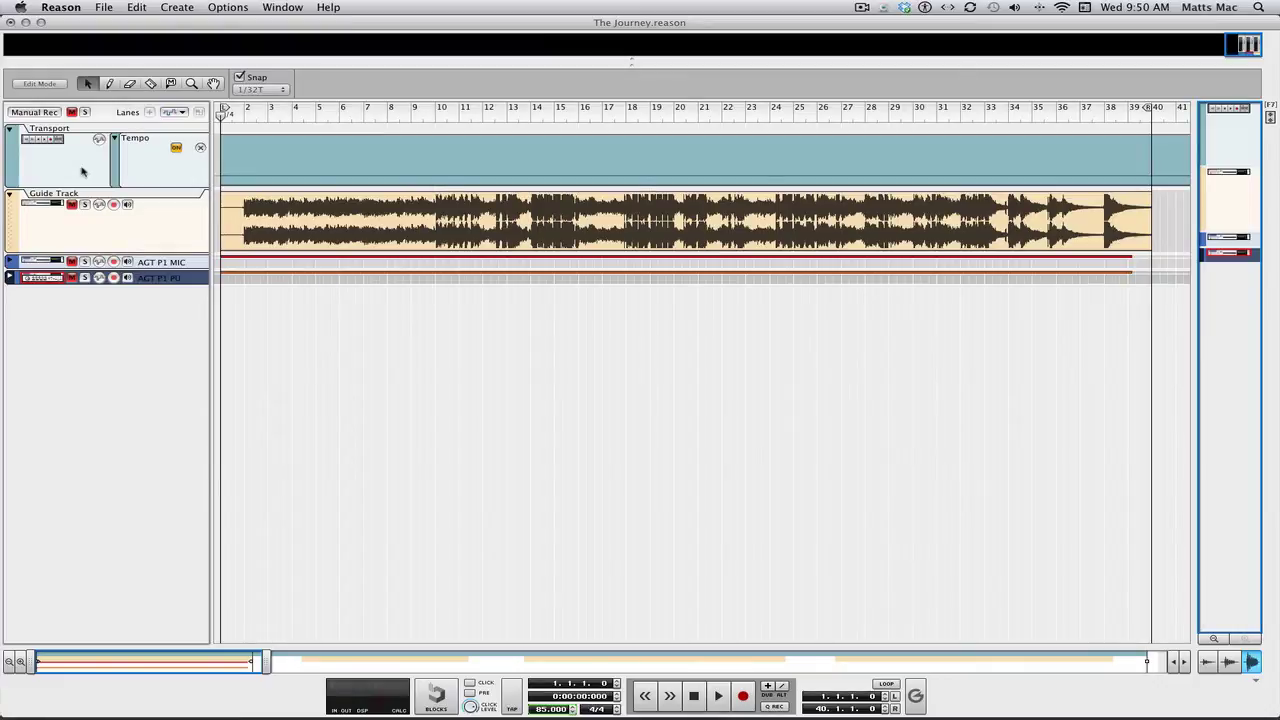
# Collapse the Transport tempo lane and expand the AGT P1 MIC and AGT P1 PU tracks.
pyautogui.click(10, 131)
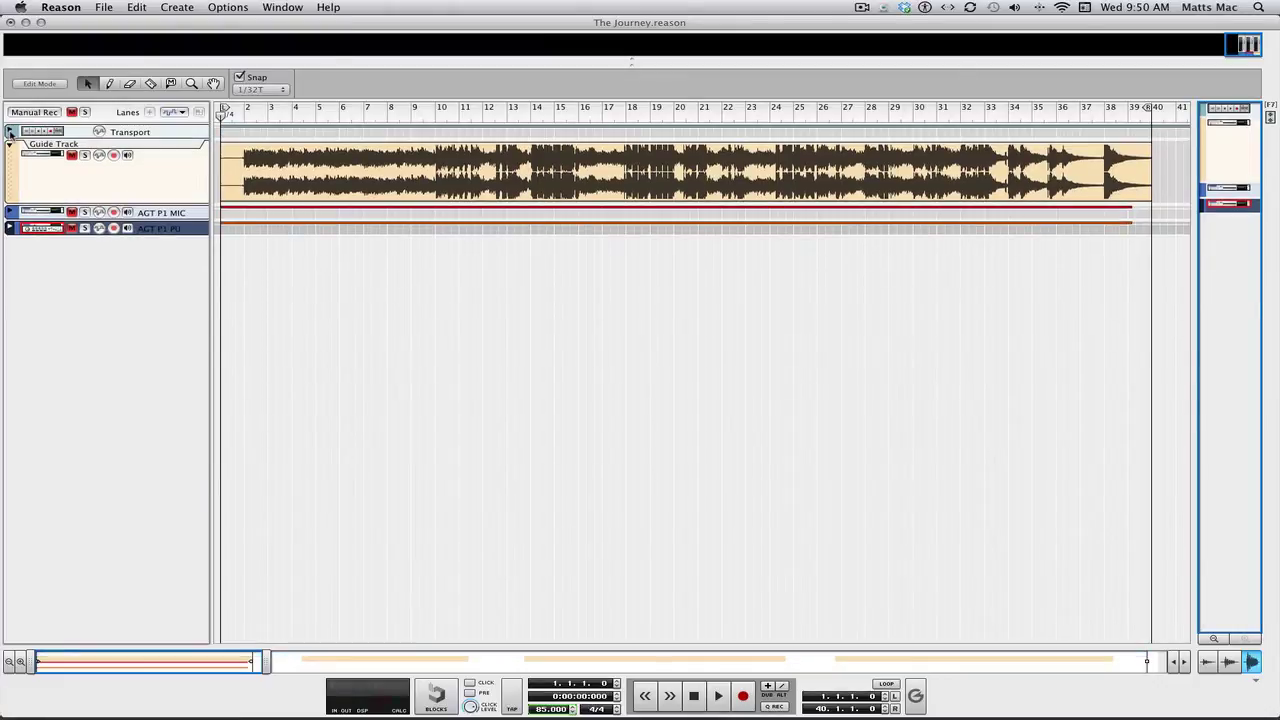
pyautogui.click(10, 212)
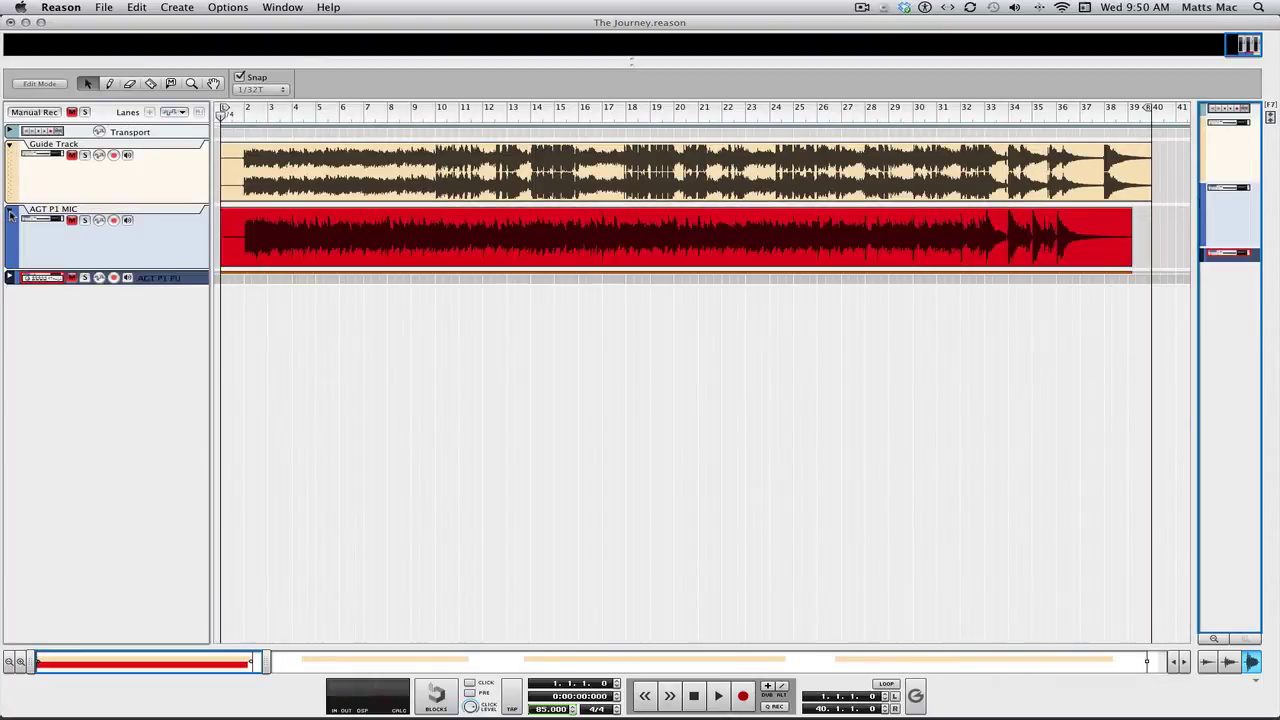
pyautogui.click(10, 277)
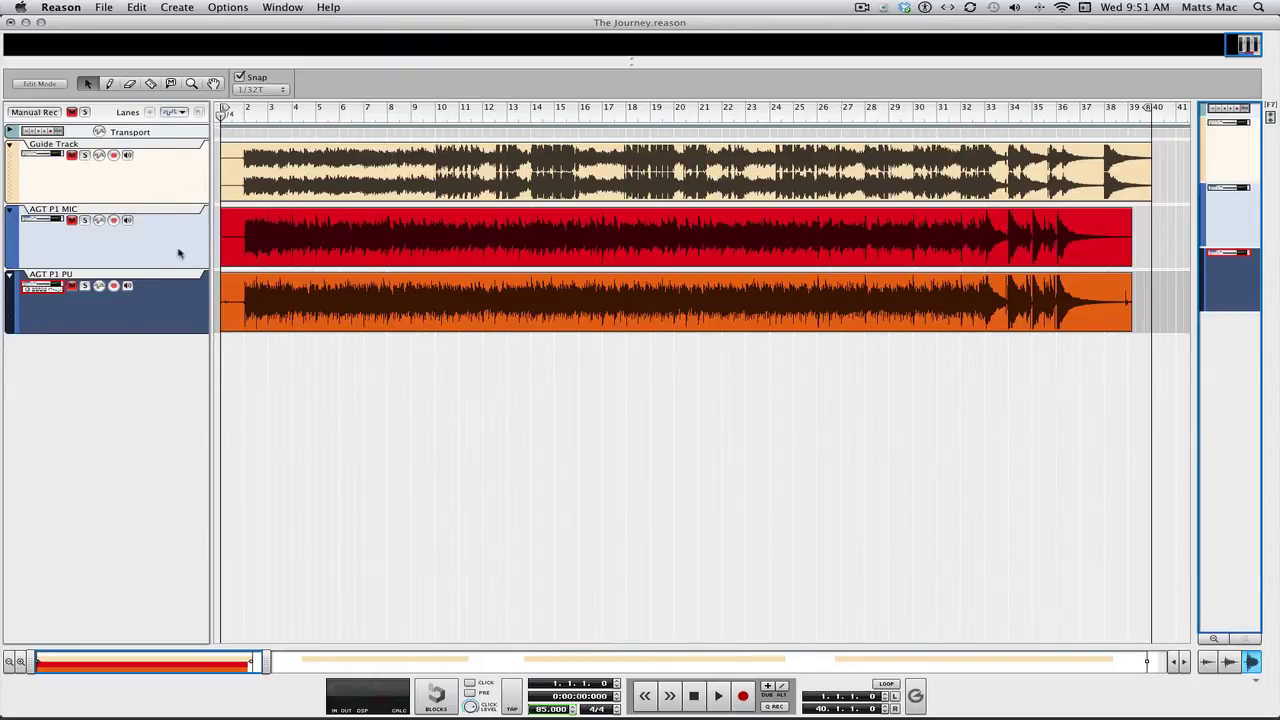
# Collapse the Guide Track to a thin row and unmute AGT P1 MIC and AGT P1 PU.
pyautogui.click(11, 148)
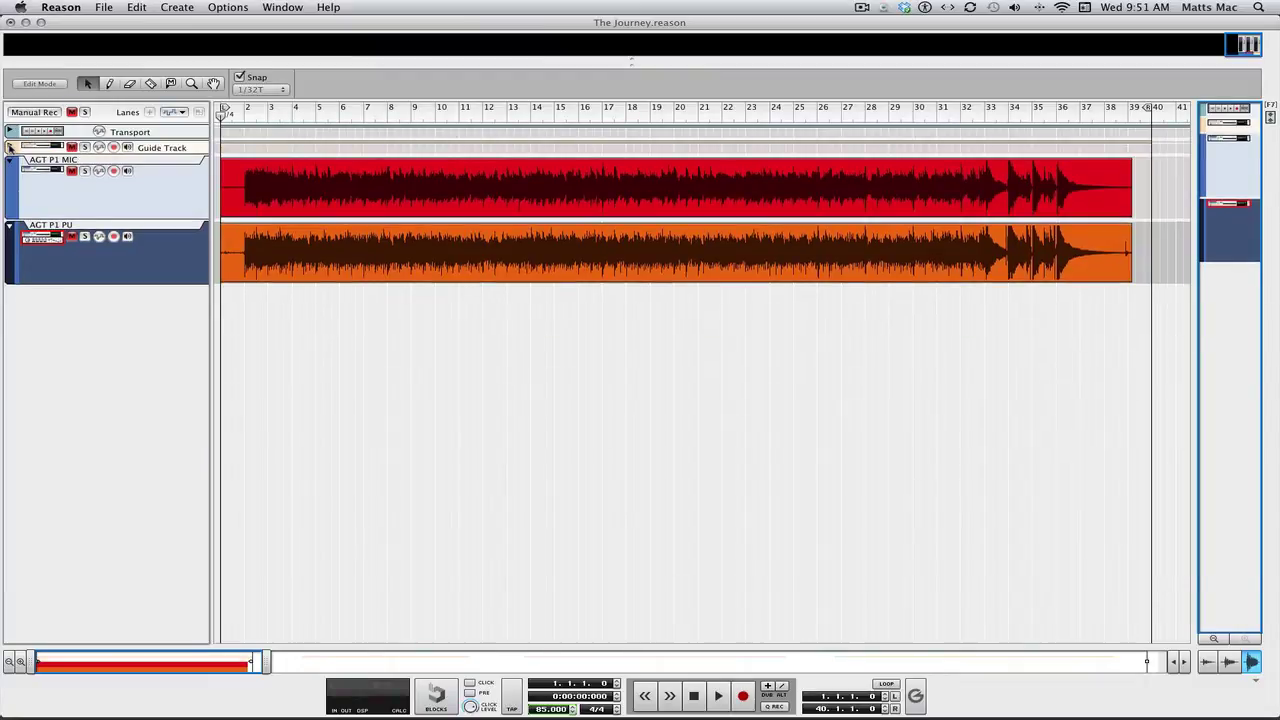
pyautogui.click(77, 174)
pyautogui.click(73, 237)
pyautogui.press('space')
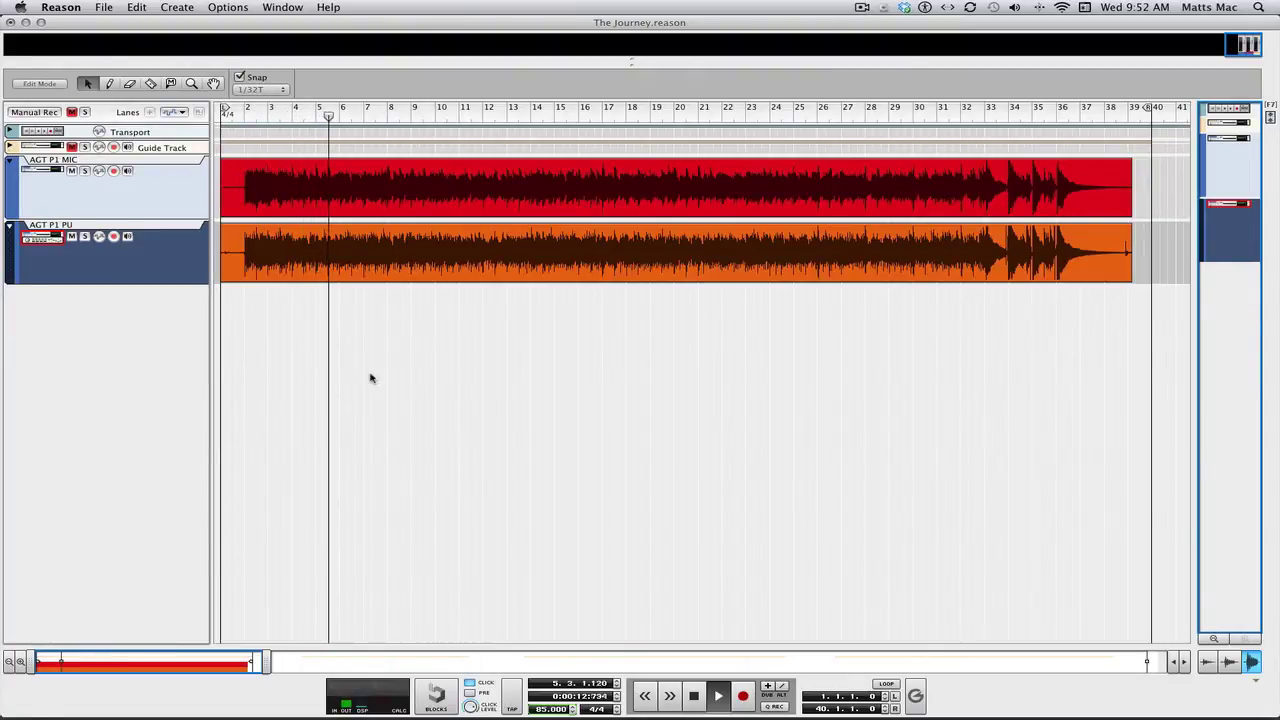
pyautogui.press('space')
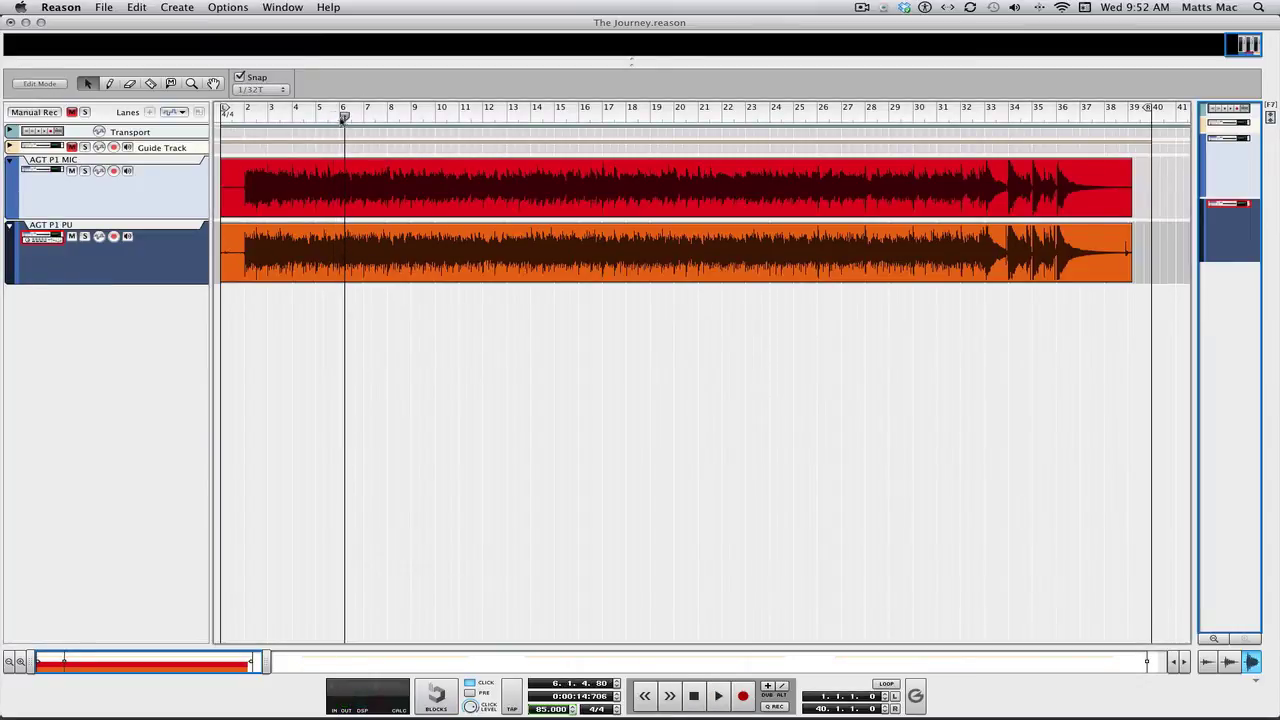
pyautogui.press('Home')
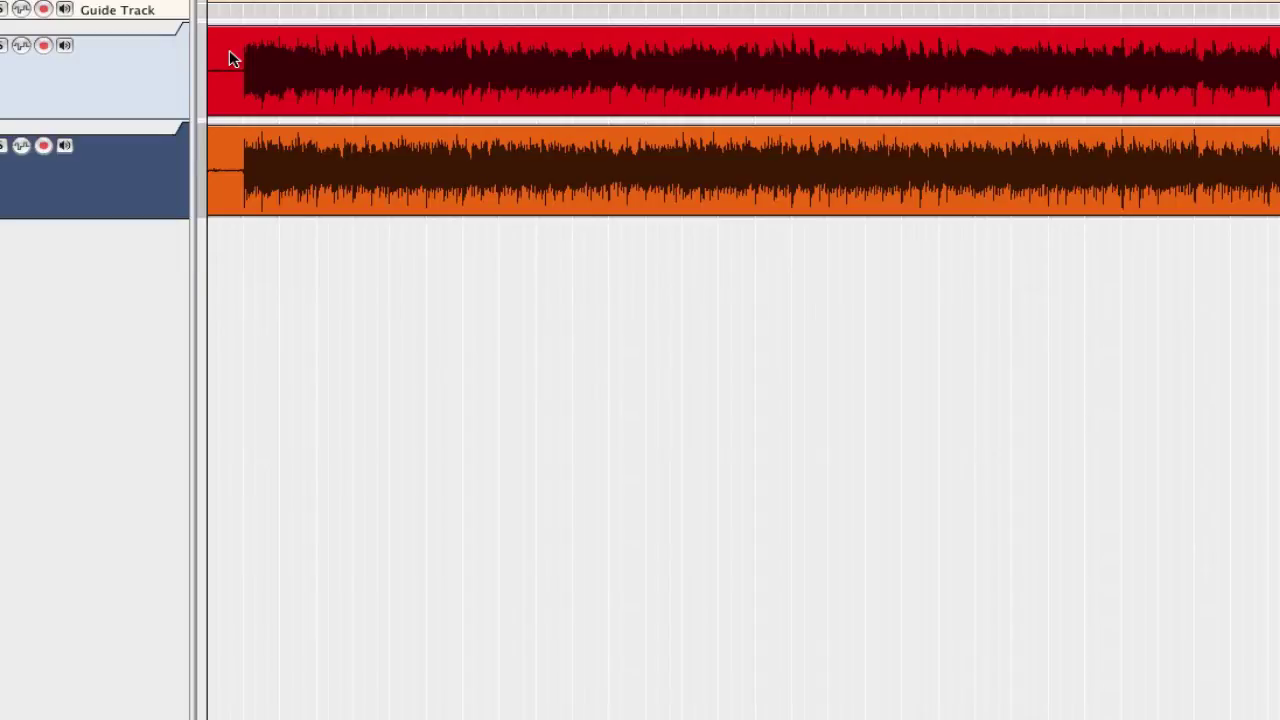
# Label the red clip 'AGT P1 MIC'.
pyautogui.rightClick(230, 58)
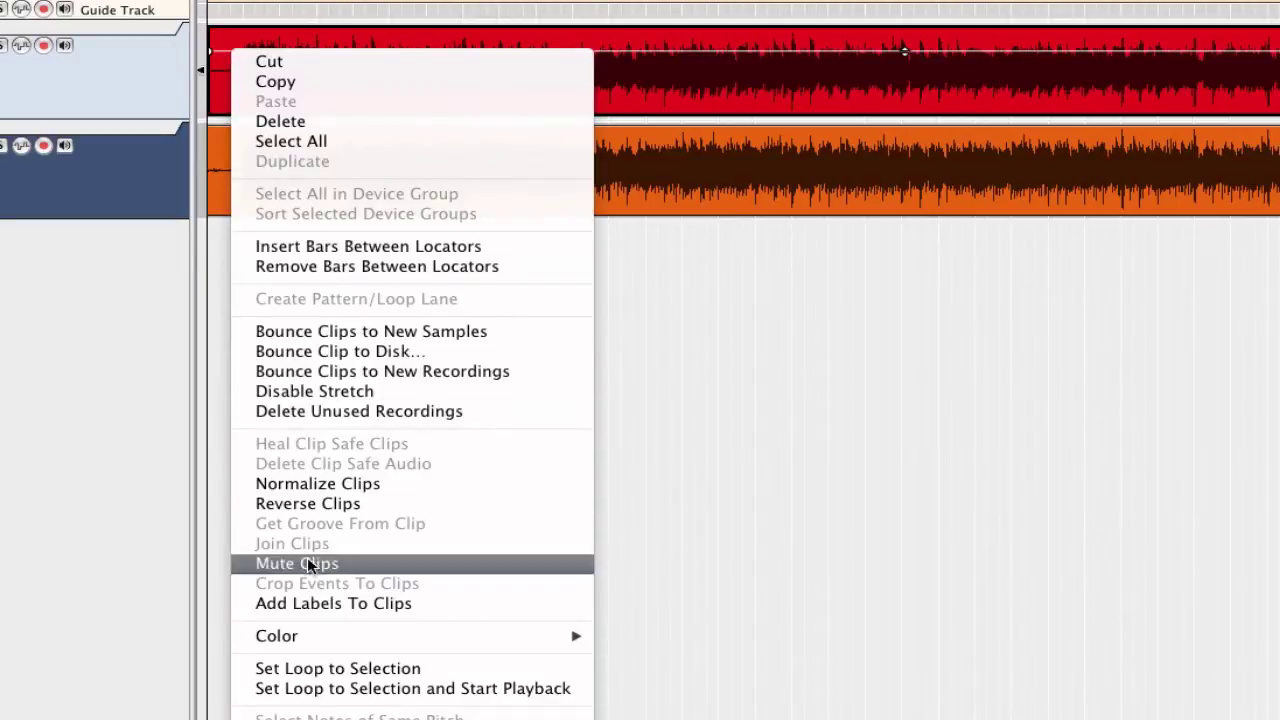
pyautogui.click(306, 603)
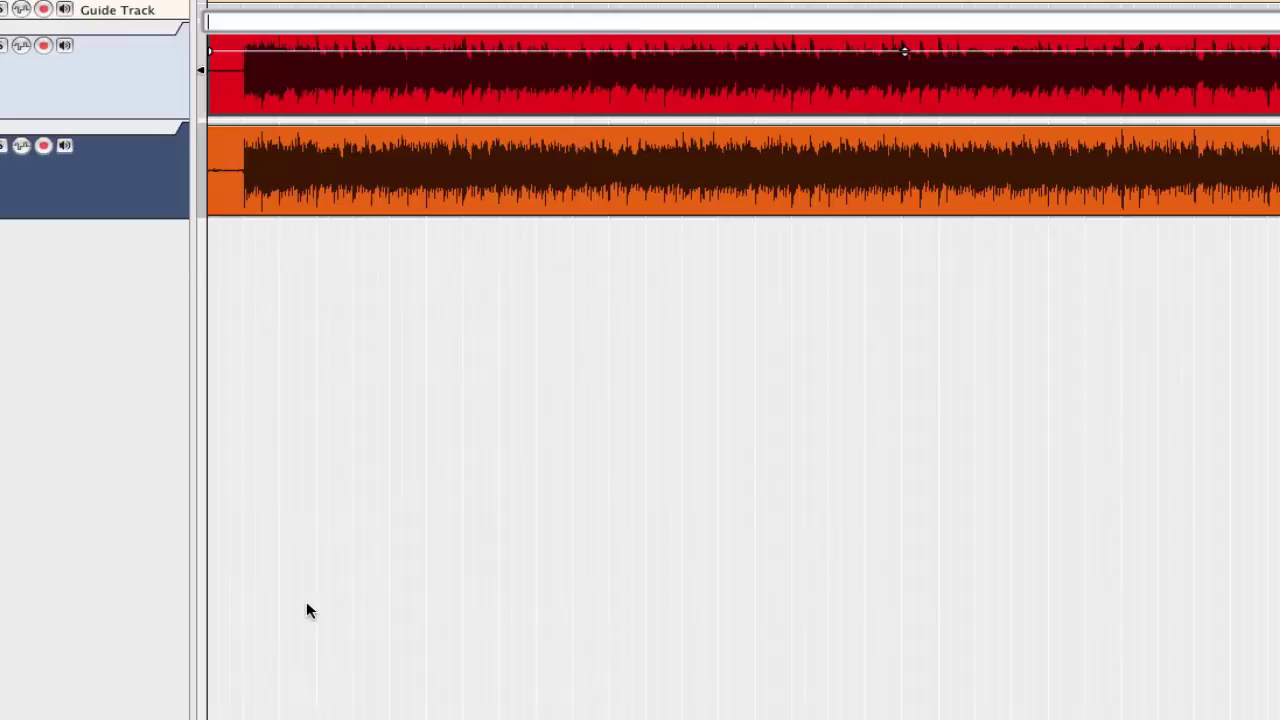
pyautogui.write('AGT P1 MIC')
pyautogui.press('Return')
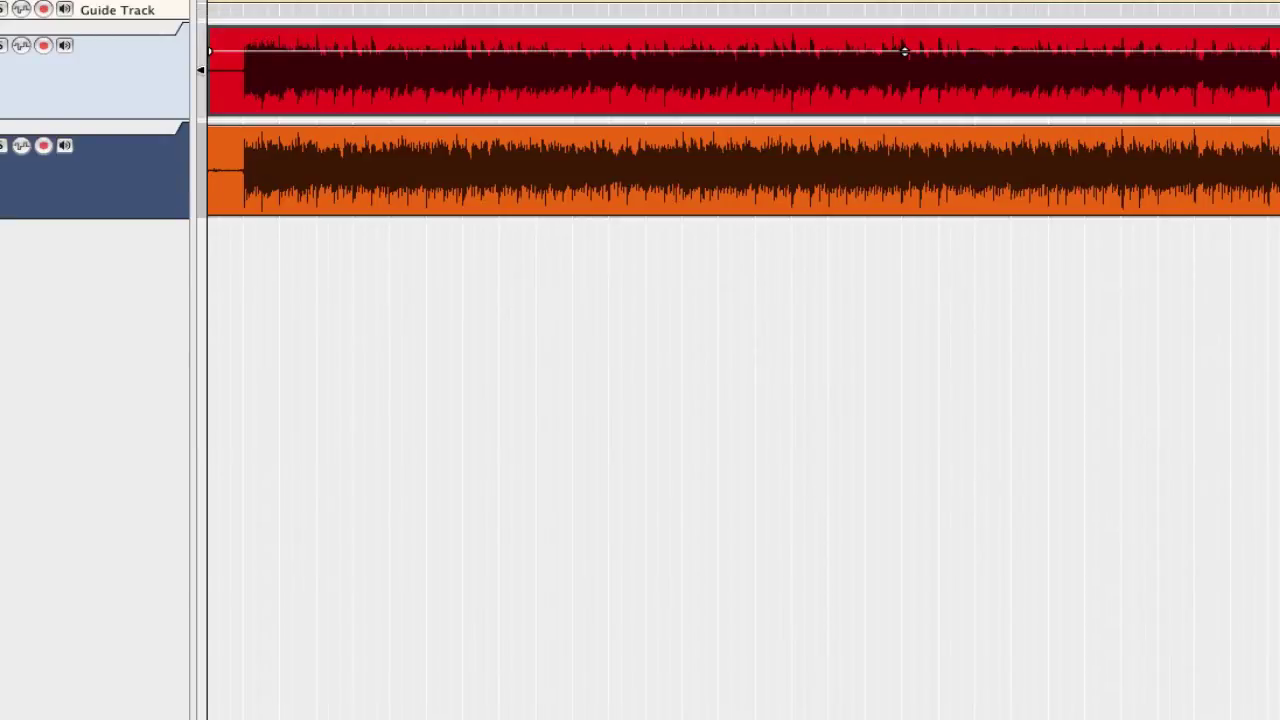
# Label the orange clip 'AGT P1 PU' and save the song.
pyautogui.rightClick(243, 188)
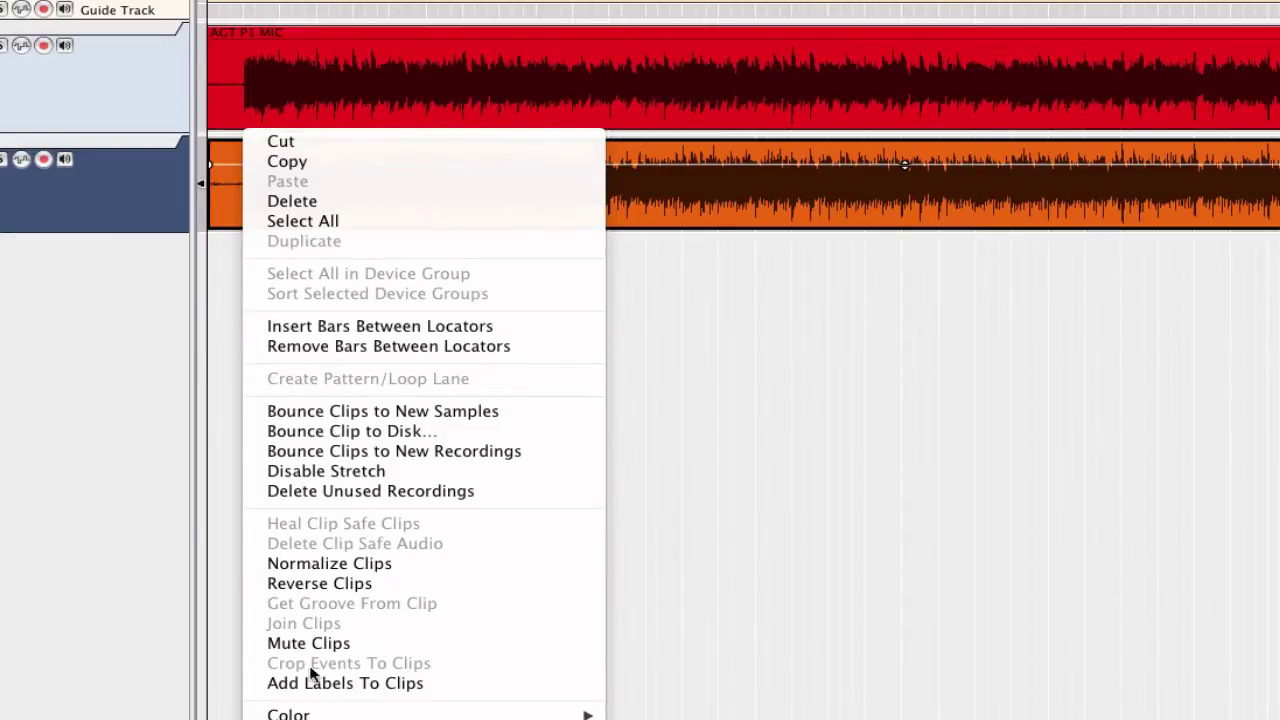
pyautogui.click(362, 684)
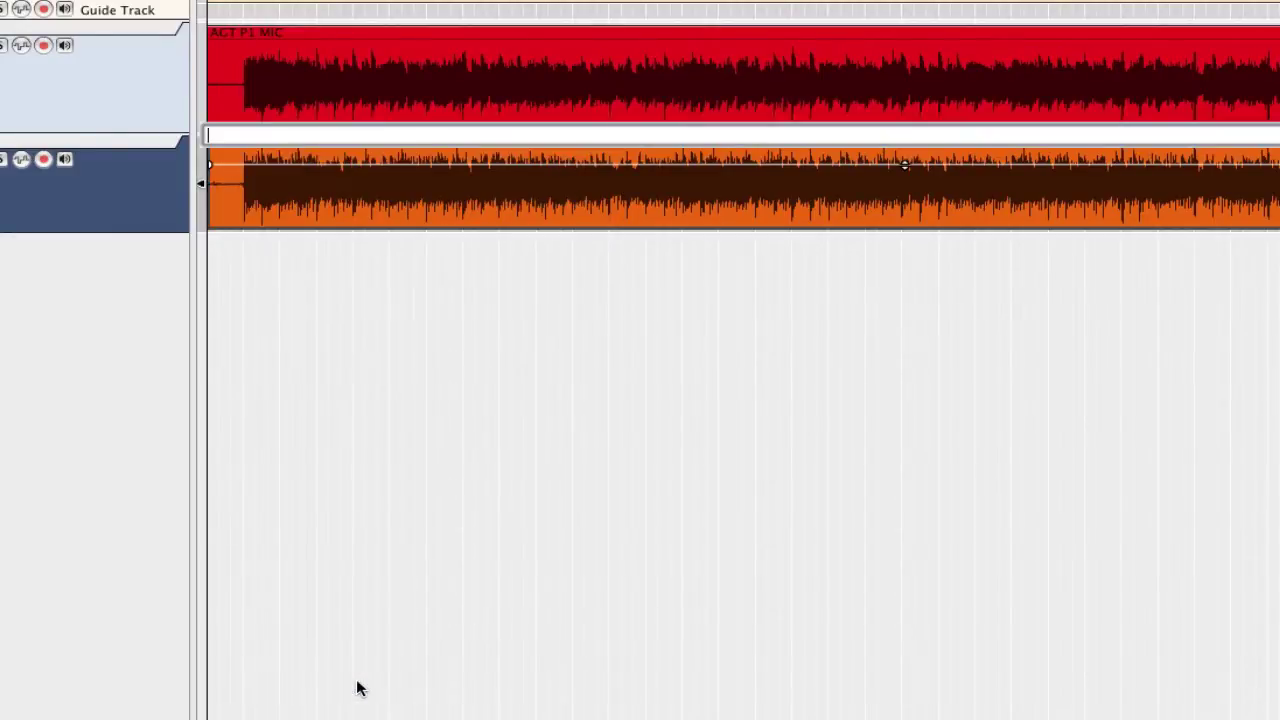
pyautogui.write('AGT P1 PU')
pyautogui.press('Return')
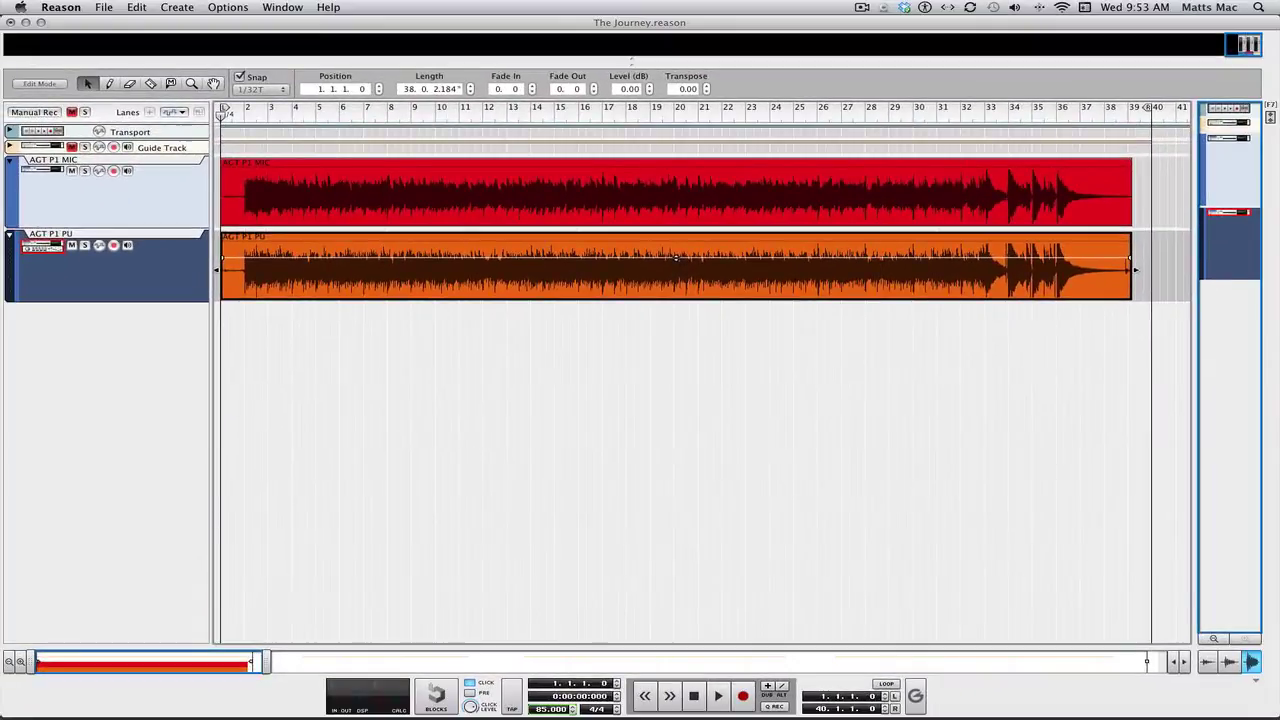
pyautogui.press('super+s')
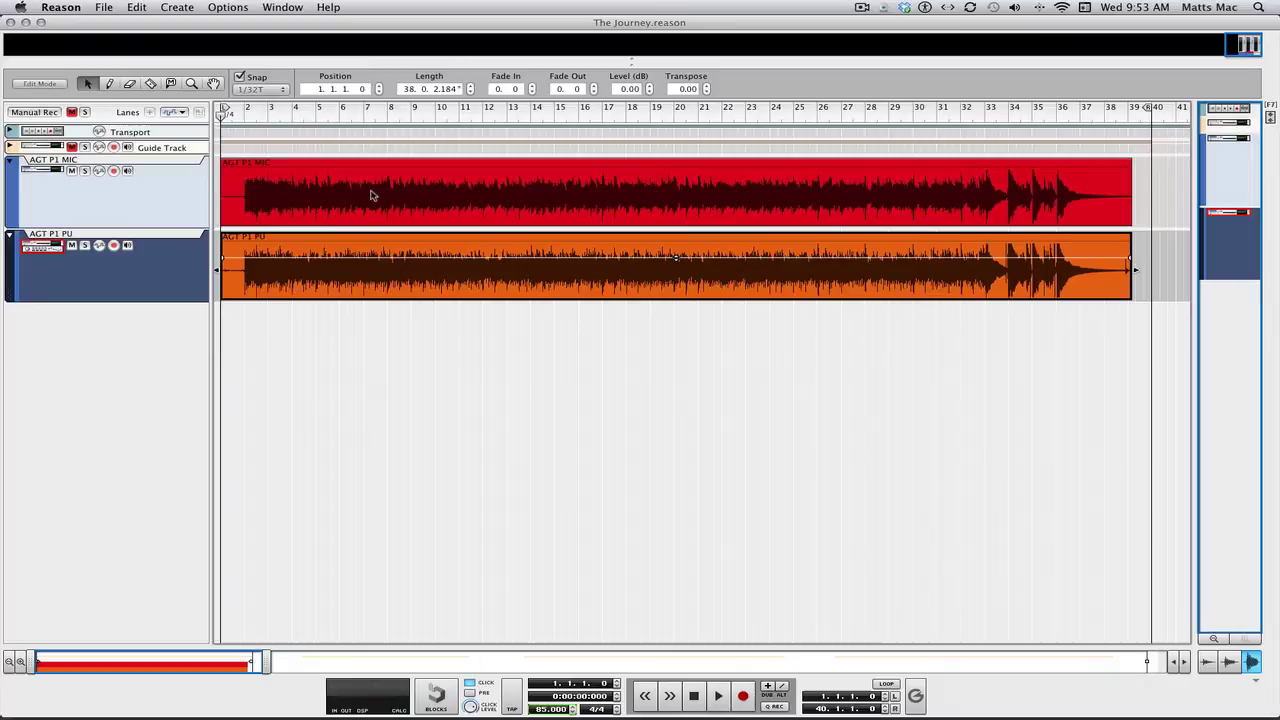
# Open the AGT P1 MIC clip's comp takes and set the song position to bar 20.
pyautogui.doubleClick(370, 195)
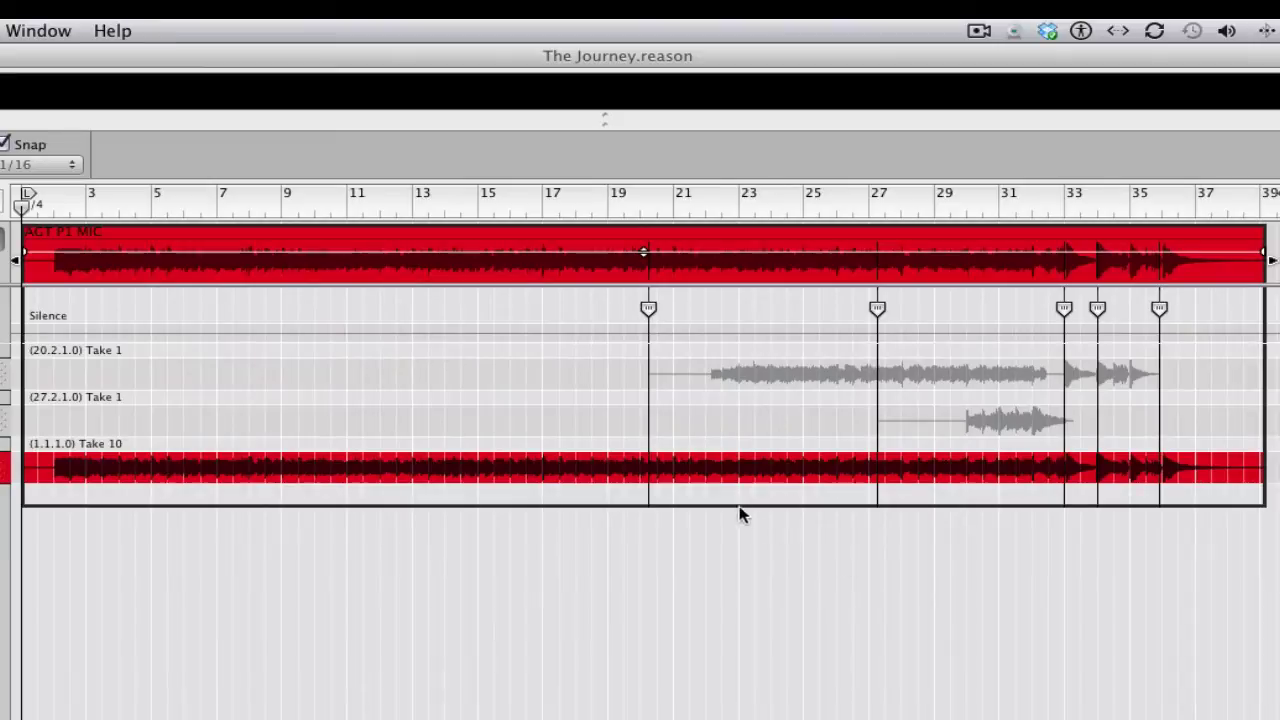
pyautogui.click(993, 205)
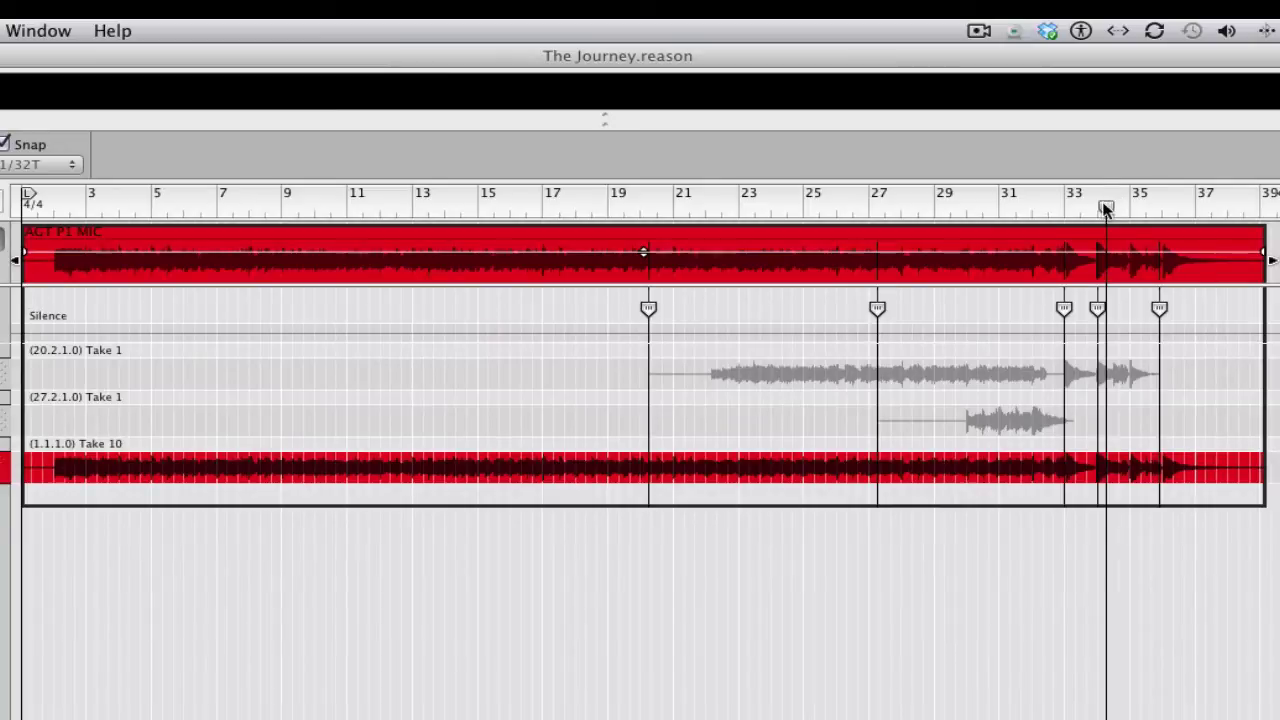
pyautogui.moveTo(1106, 207); pyautogui.dragTo(951, 207)
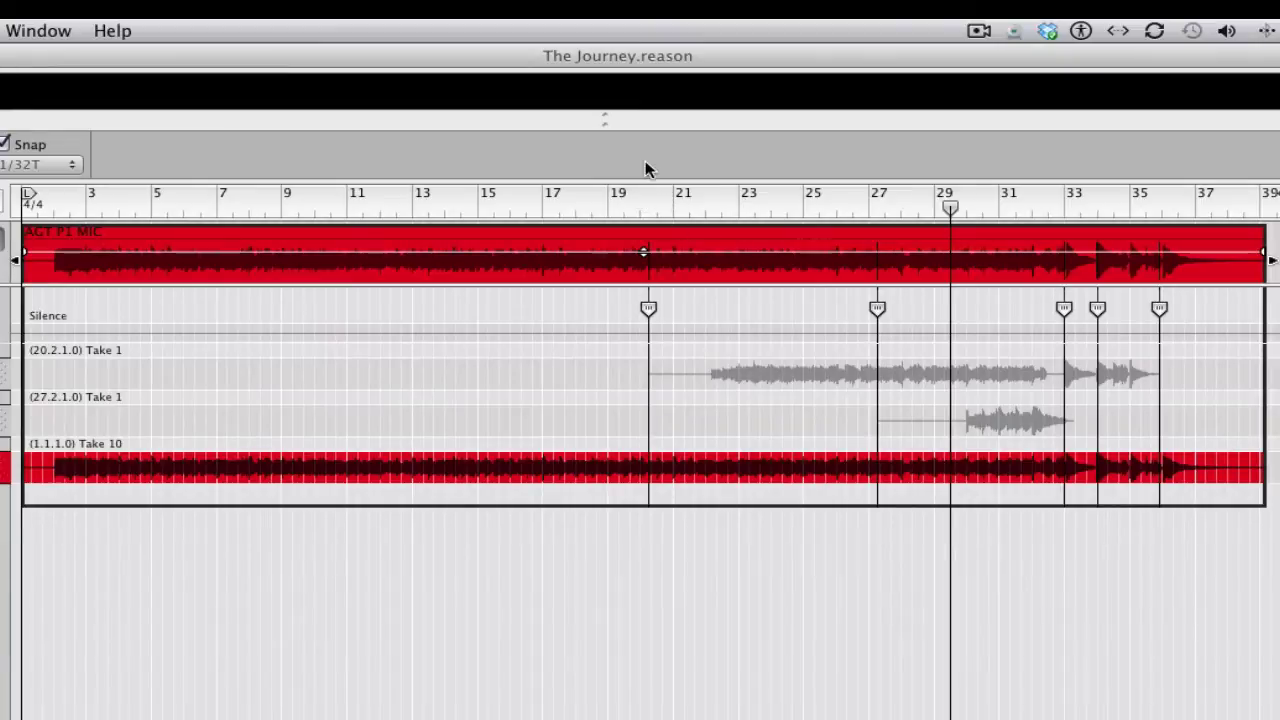
pyautogui.click(648, 210)
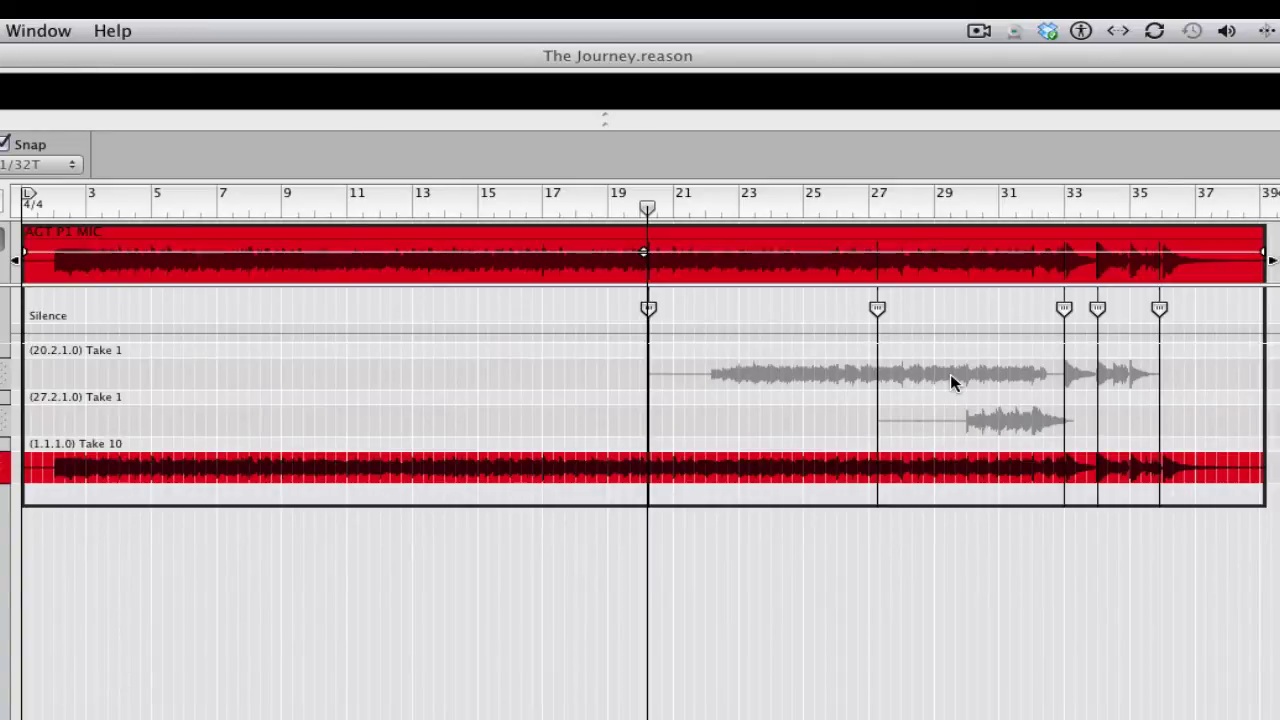
# Use Take 1 for bars 33–34 and play the comp back from about bar 30.
pyautogui.click(1075, 371)
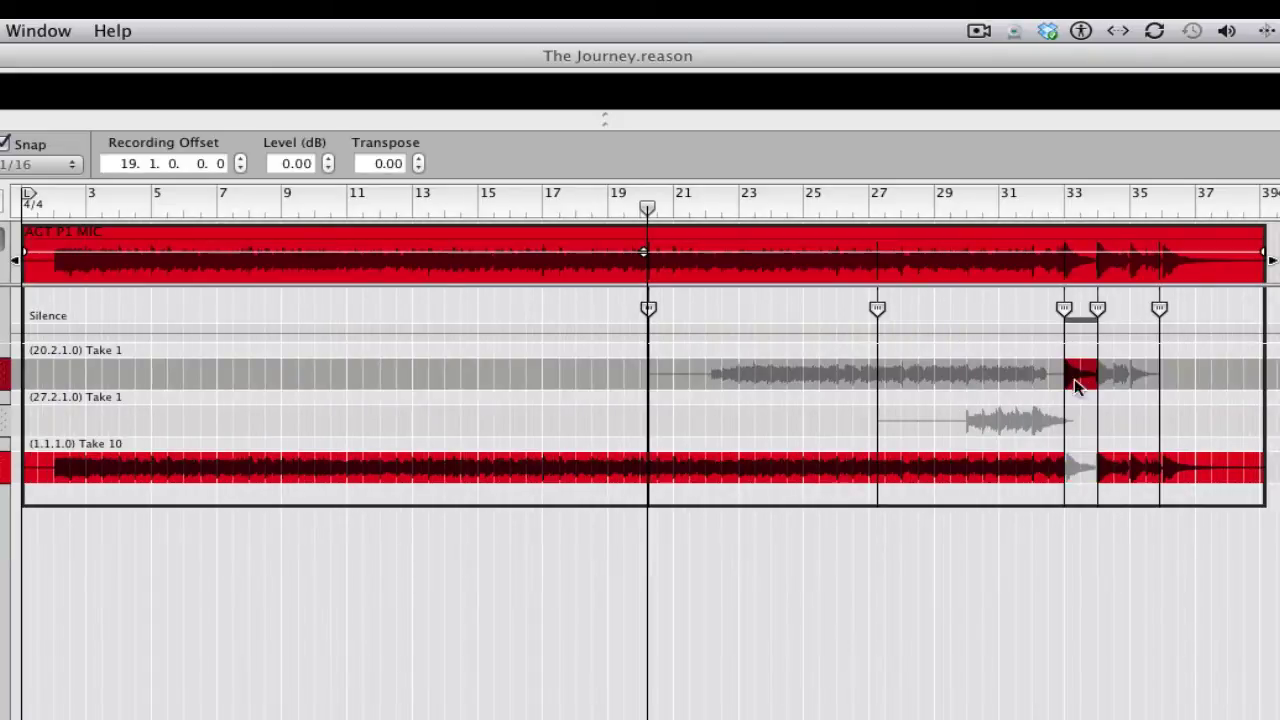
pyautogui.click(991, 200)
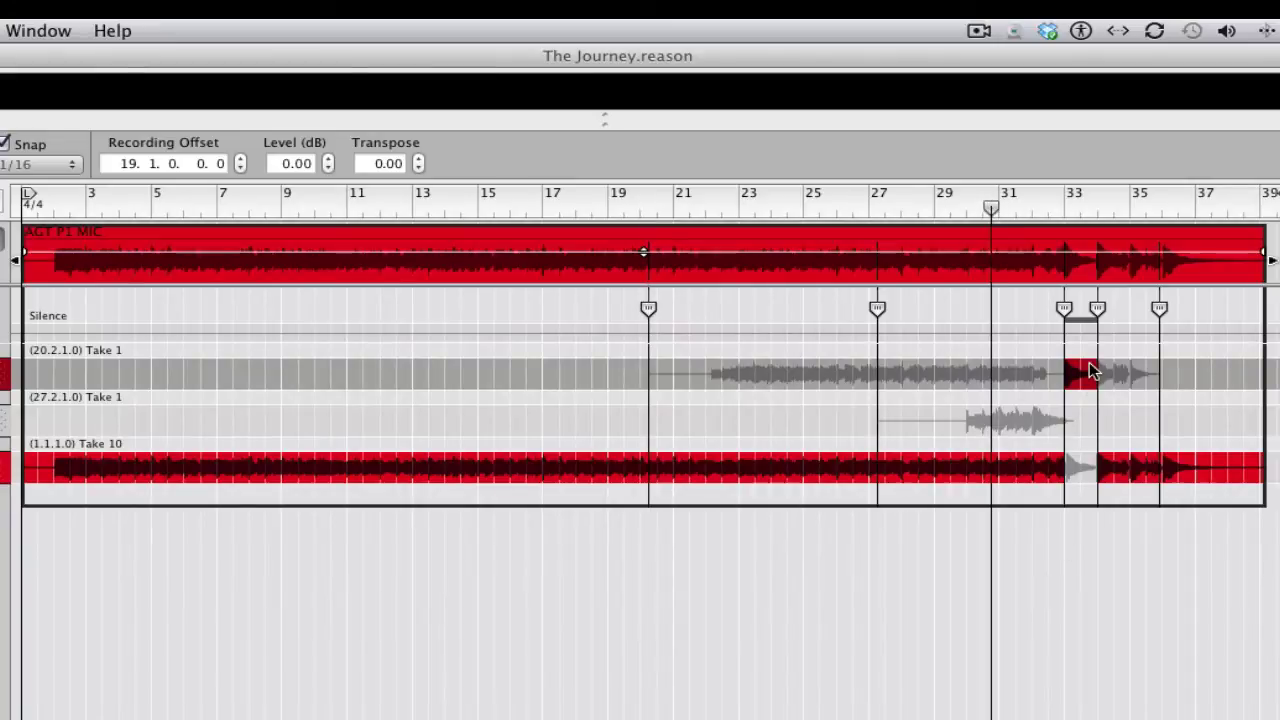
pyautogui.press('space')
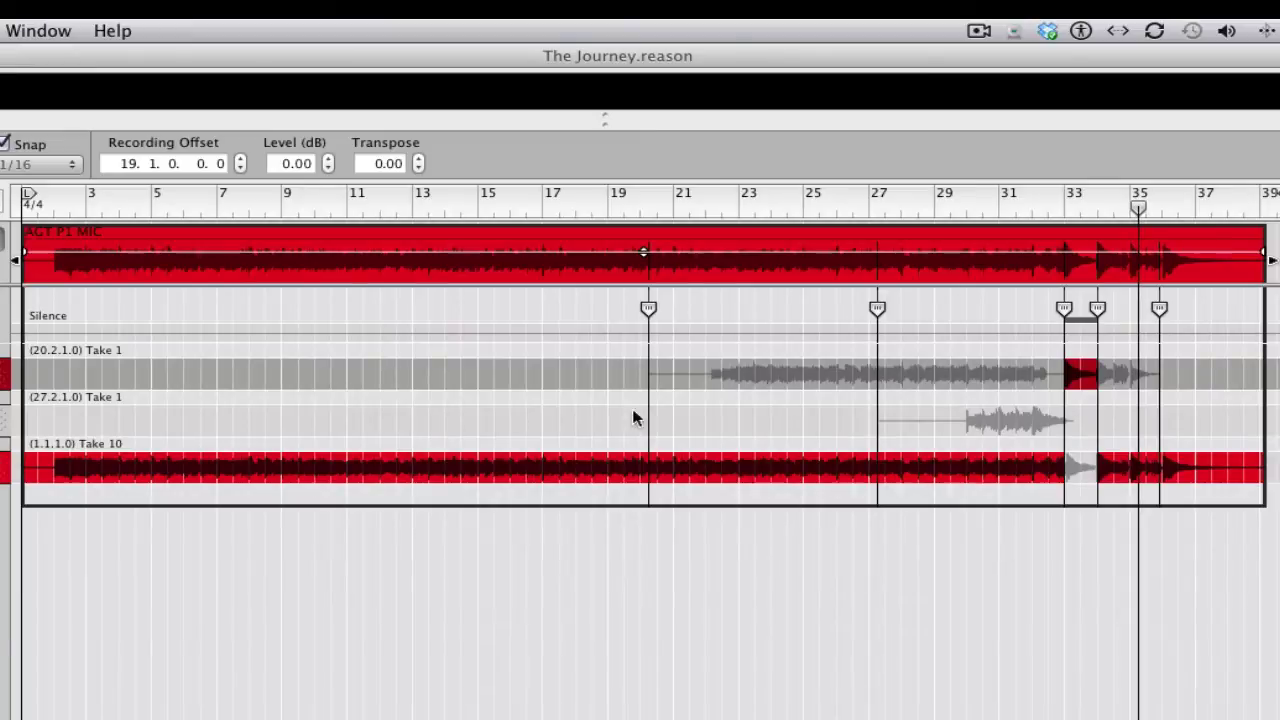
# Close the mic comp lanes, open the pickup clip's takes, and zoom in around bar 29.
pyautogui.doubleClick(644, 251)
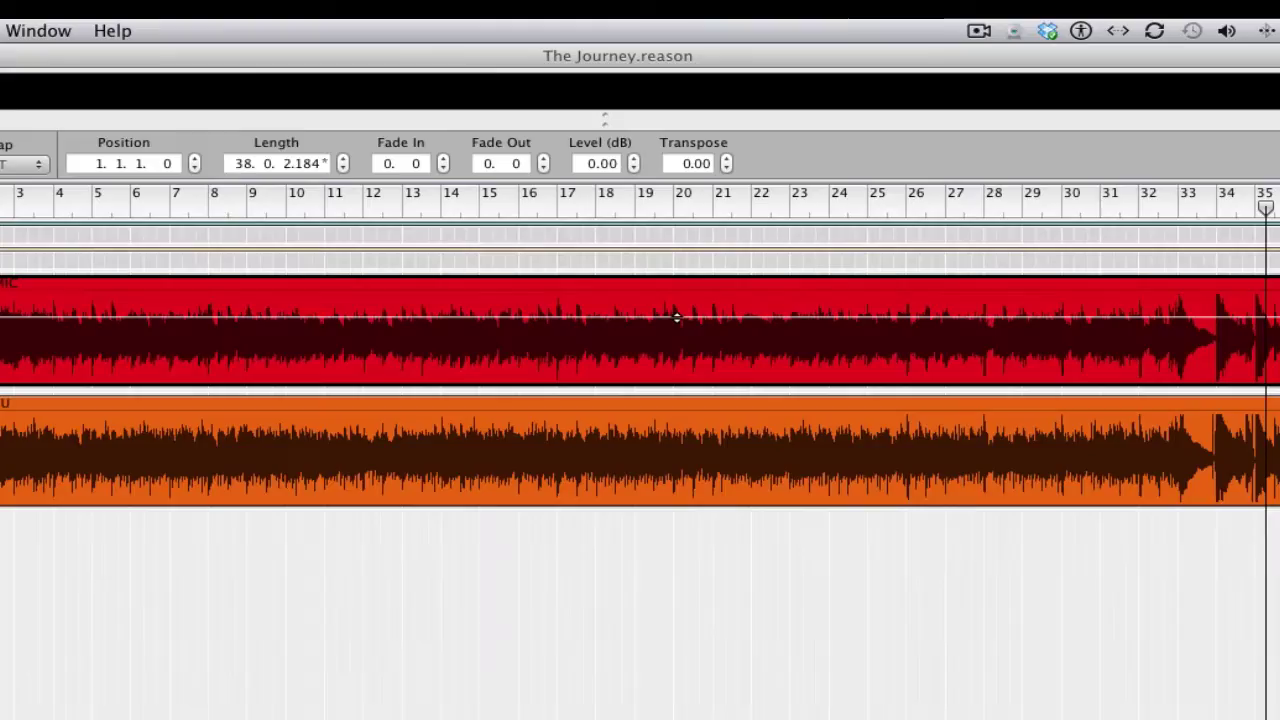
pyautogui.doubleClick(772, 453)
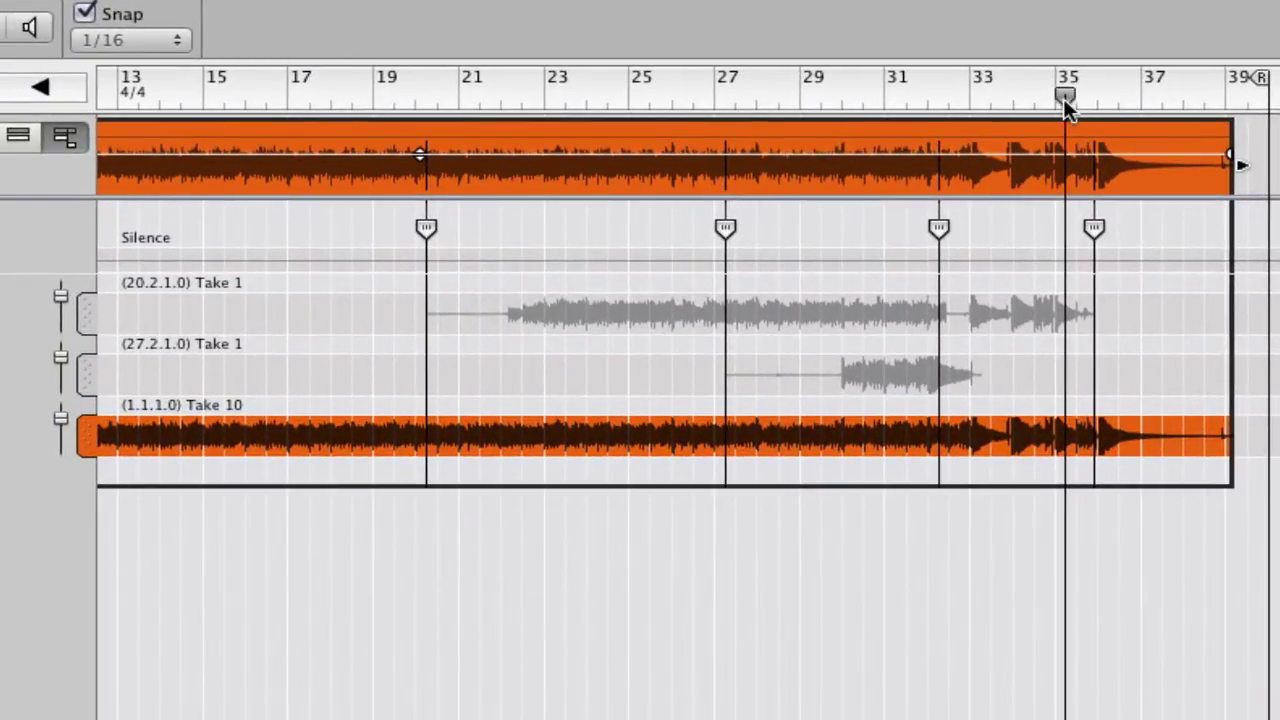
pyautogui.moveTo(1066, 98); pyautogui.dragTo(805, 96)
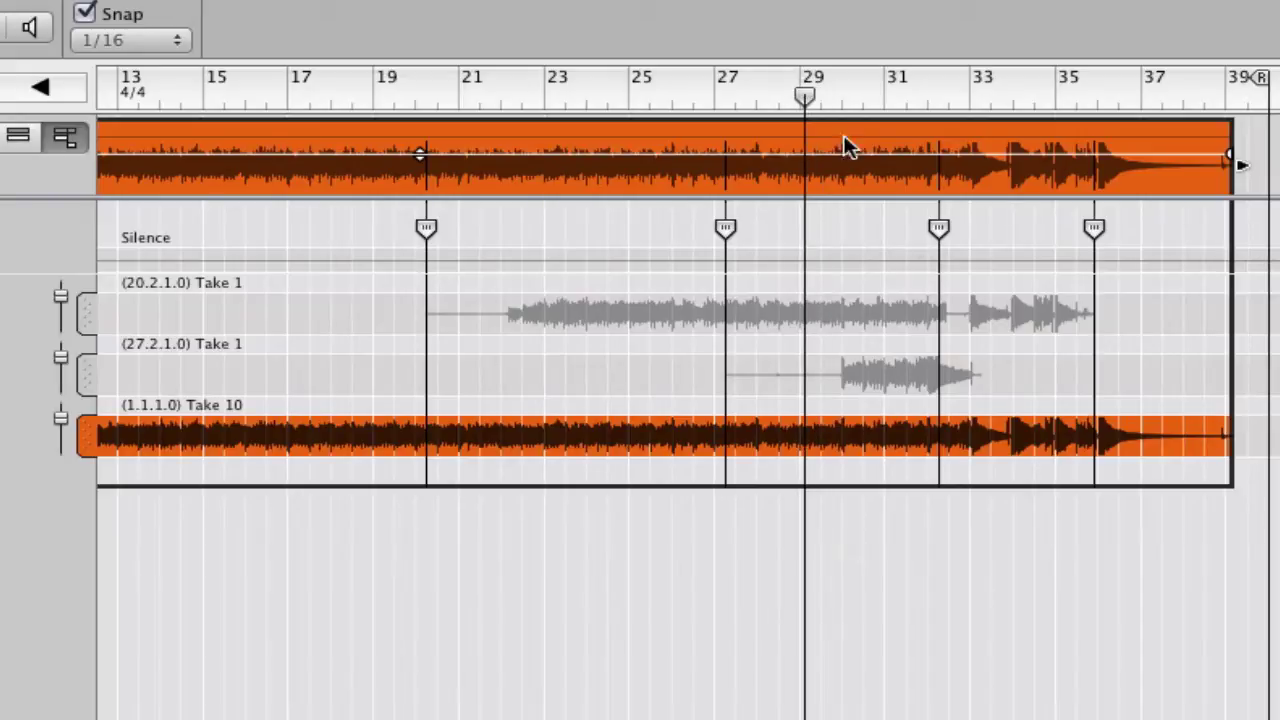
pyautogui.click(975, 300)
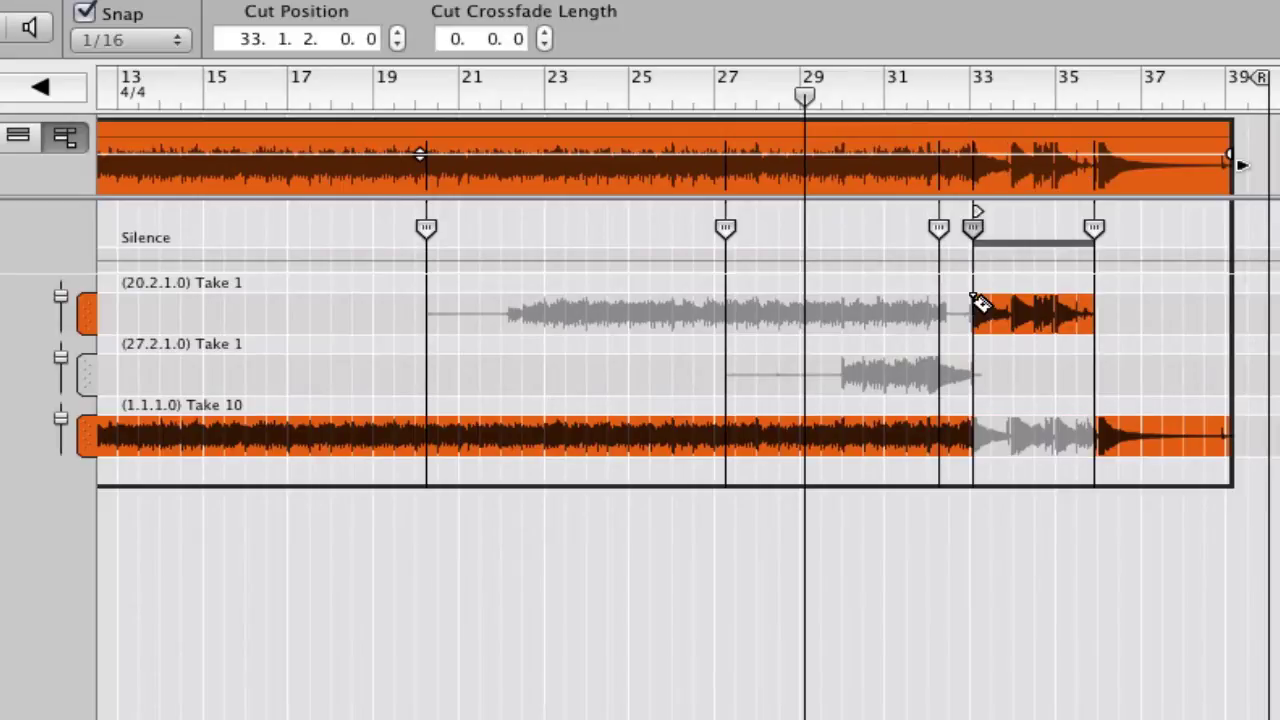
pyautogui.click(980, 312)
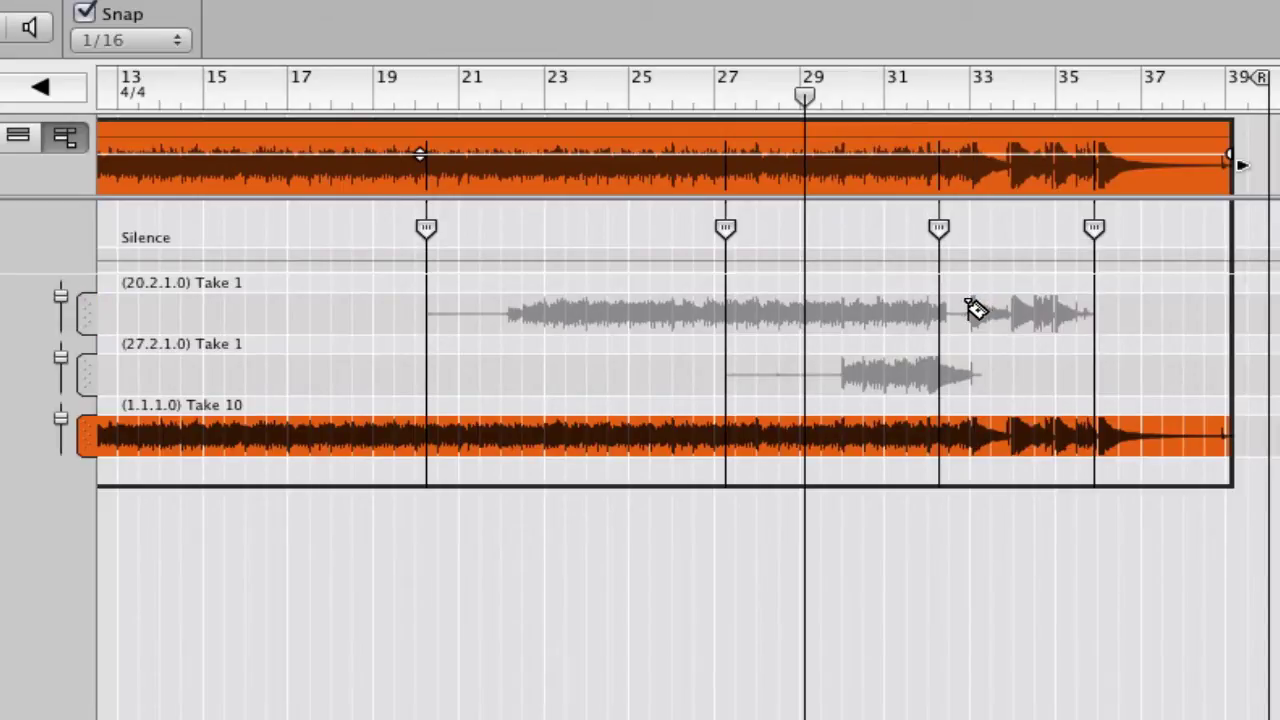
pyautogui.press('super+Right')
pyautogui.press('super+Right')
pyautogui.press('super+Right')
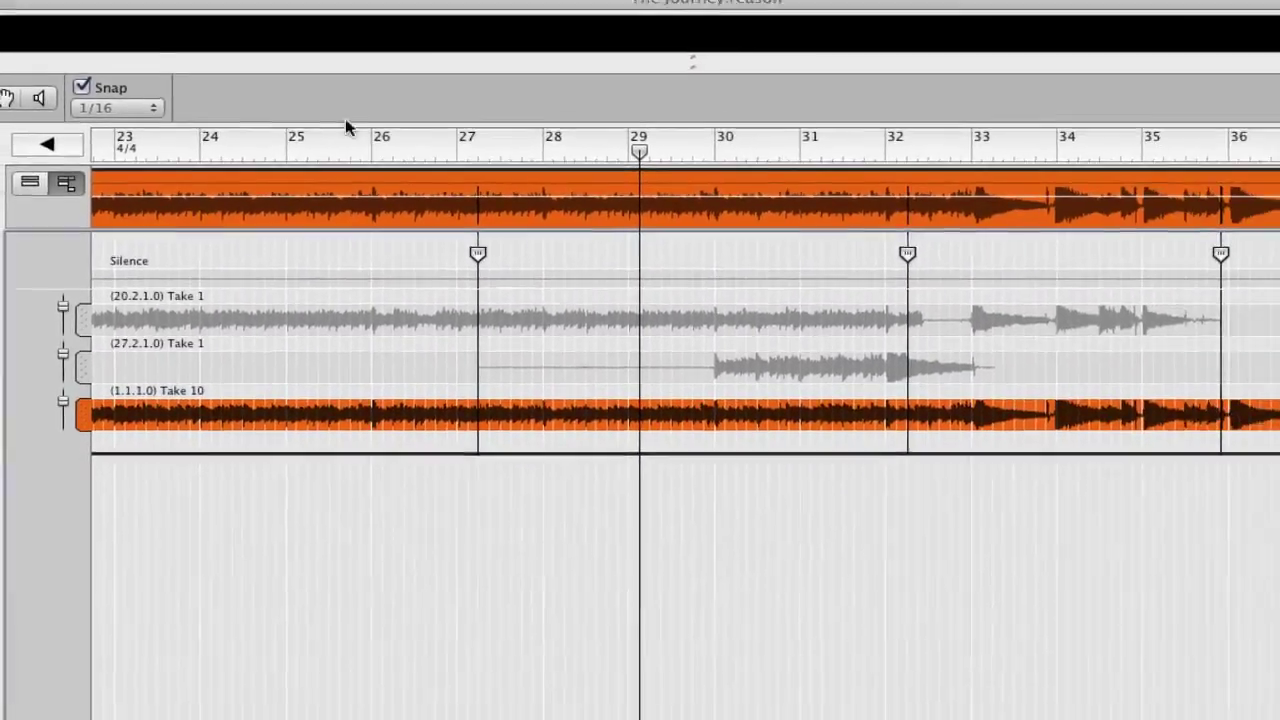
# With snap at 1/4, comp Take 1 into bars 33–34 and restore Take 10 for bars 34–36.
pyautogui.click(152, 116)
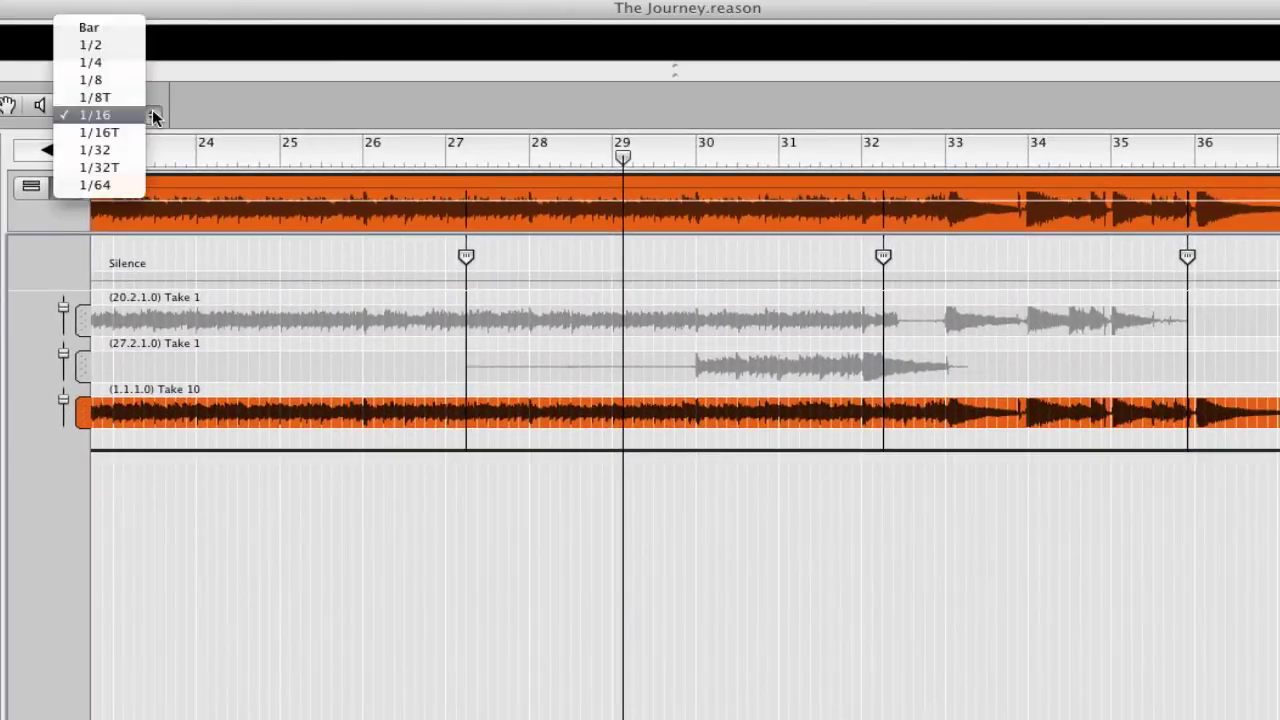
pyautogui.click(104, 63)
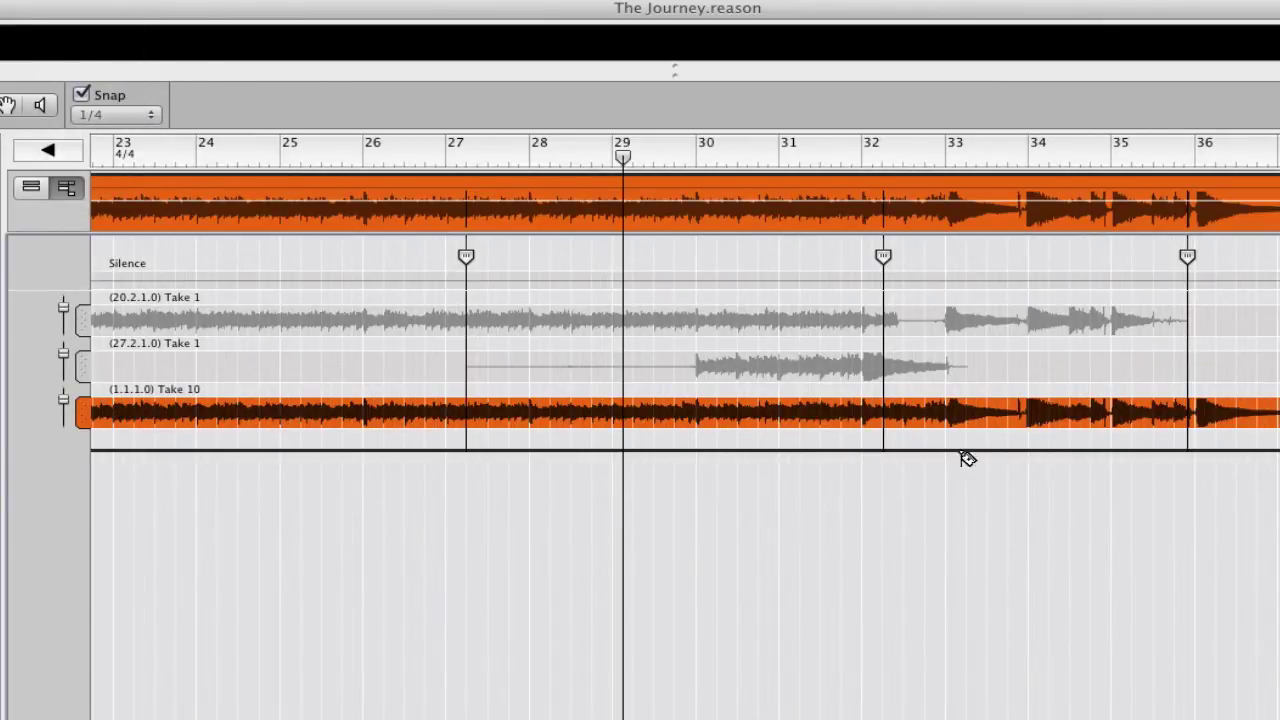
pyautogui.click(760, 152)
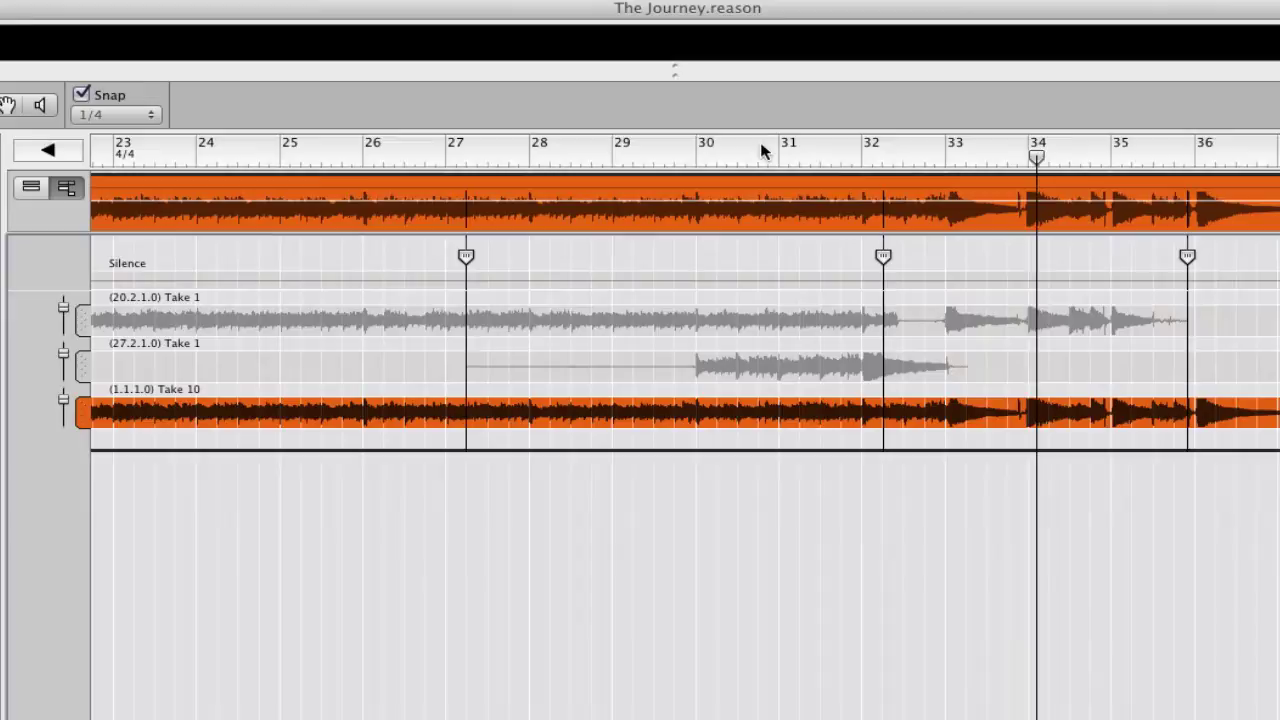
pyautogui.click(946, 318)
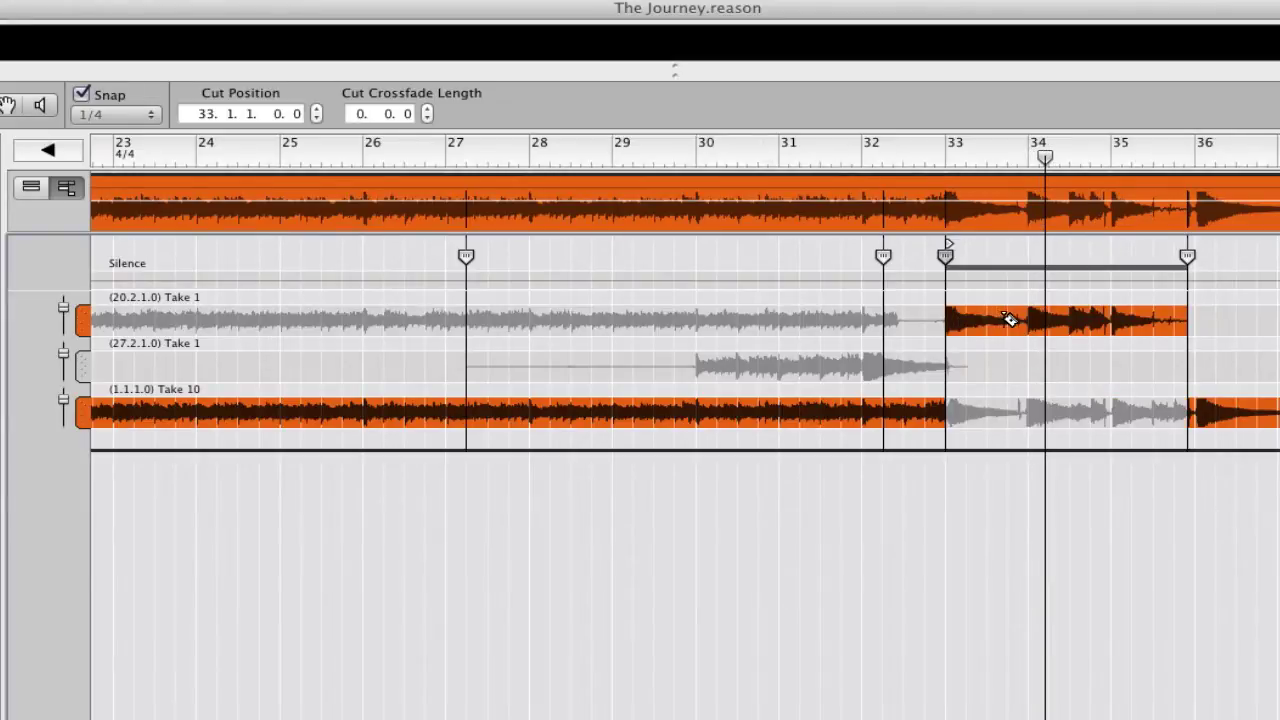
pyautogui.click(1035, 318)
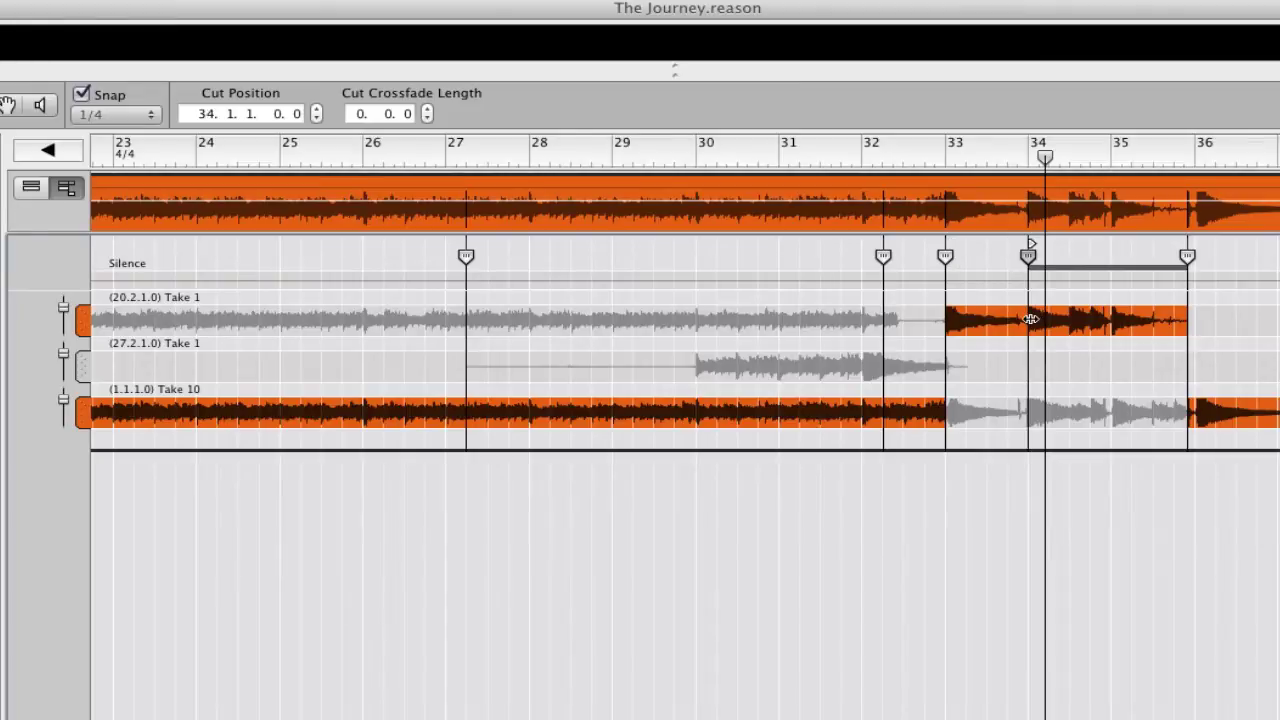
pyautogui.click(1063, 415)
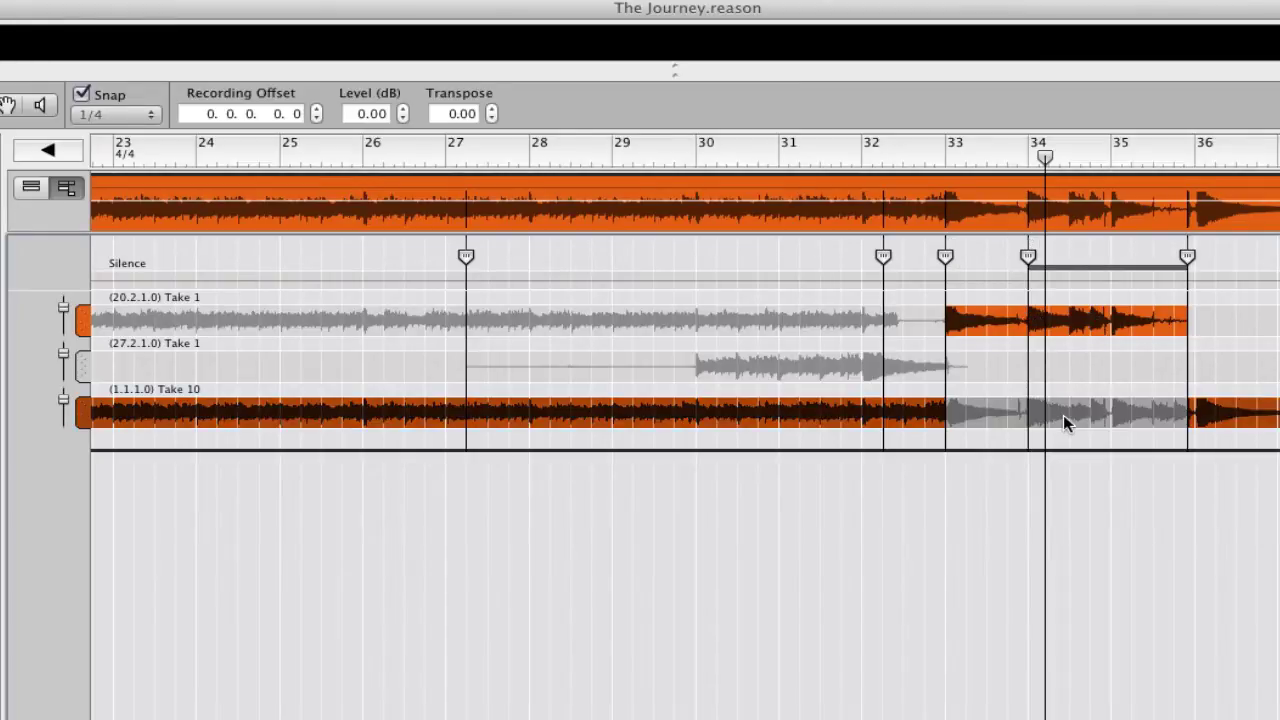
pyautogui.click(1147, 420)
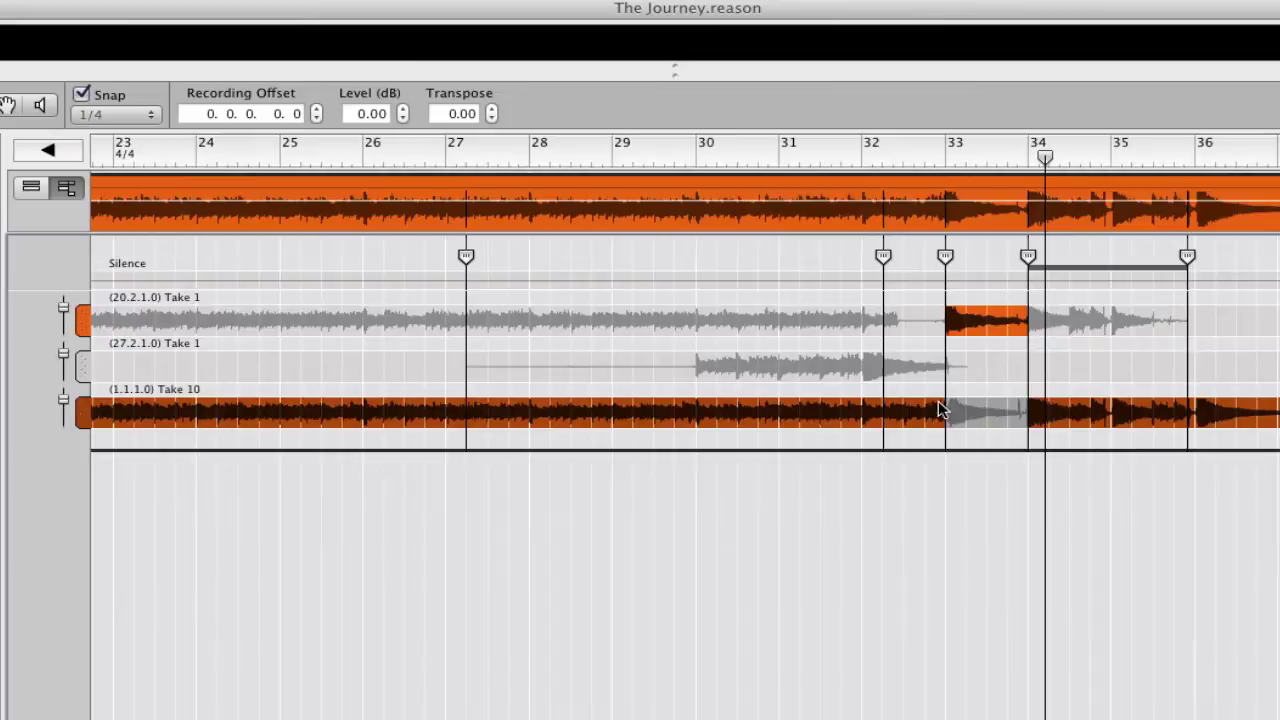
pyautogui.click(857, 145)
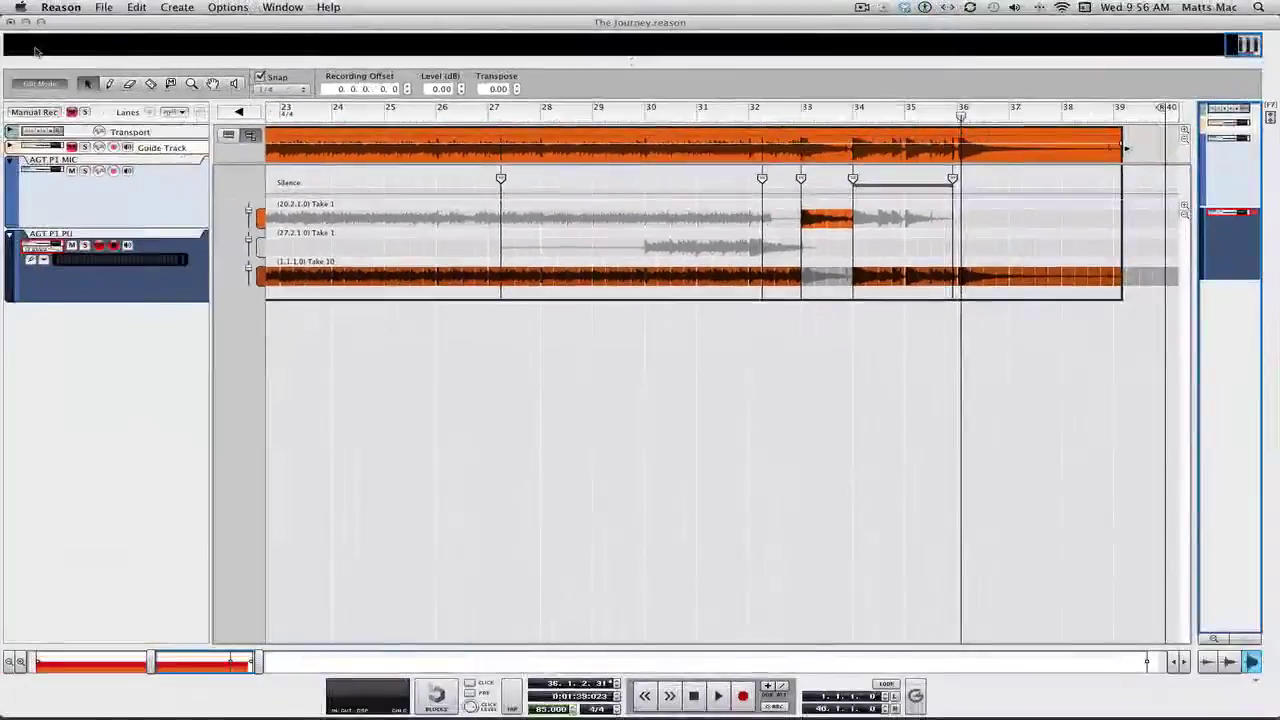
# Exit comp editing on the pickup clip and set the song position to bar 2.
pyautogui.click(36, 84)
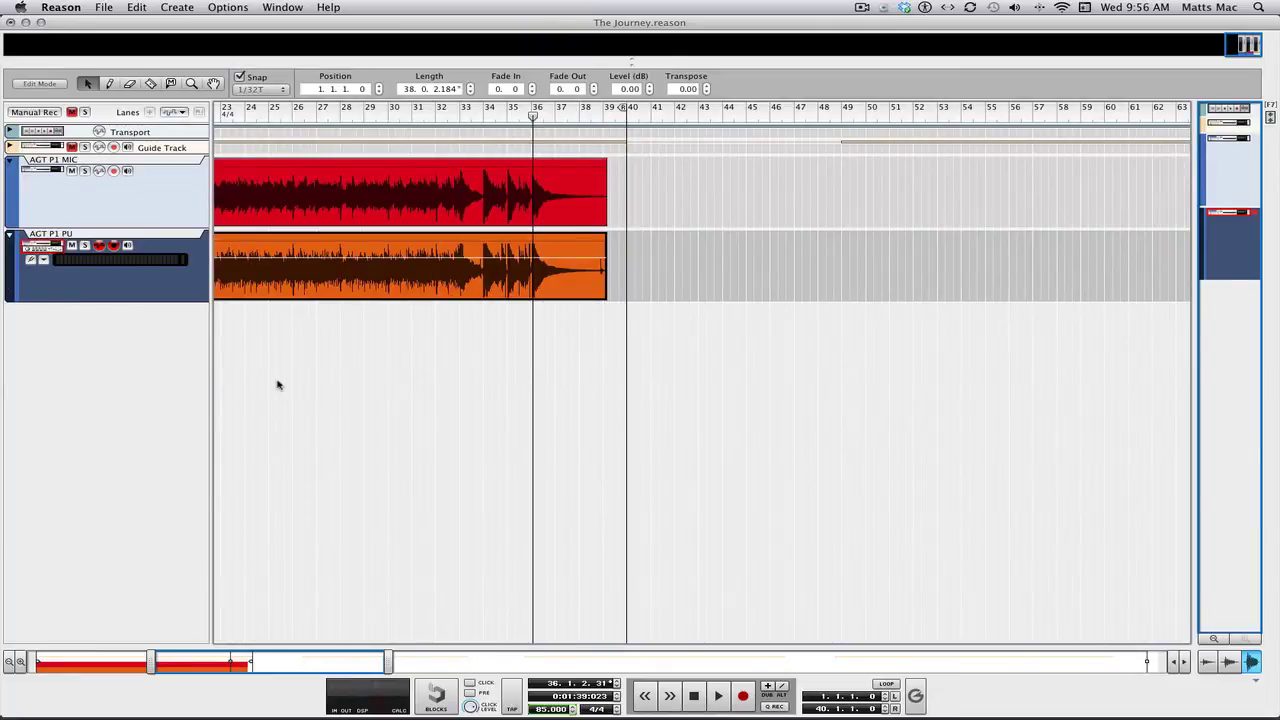
pyautogui.hscroll(15, 278, 385)
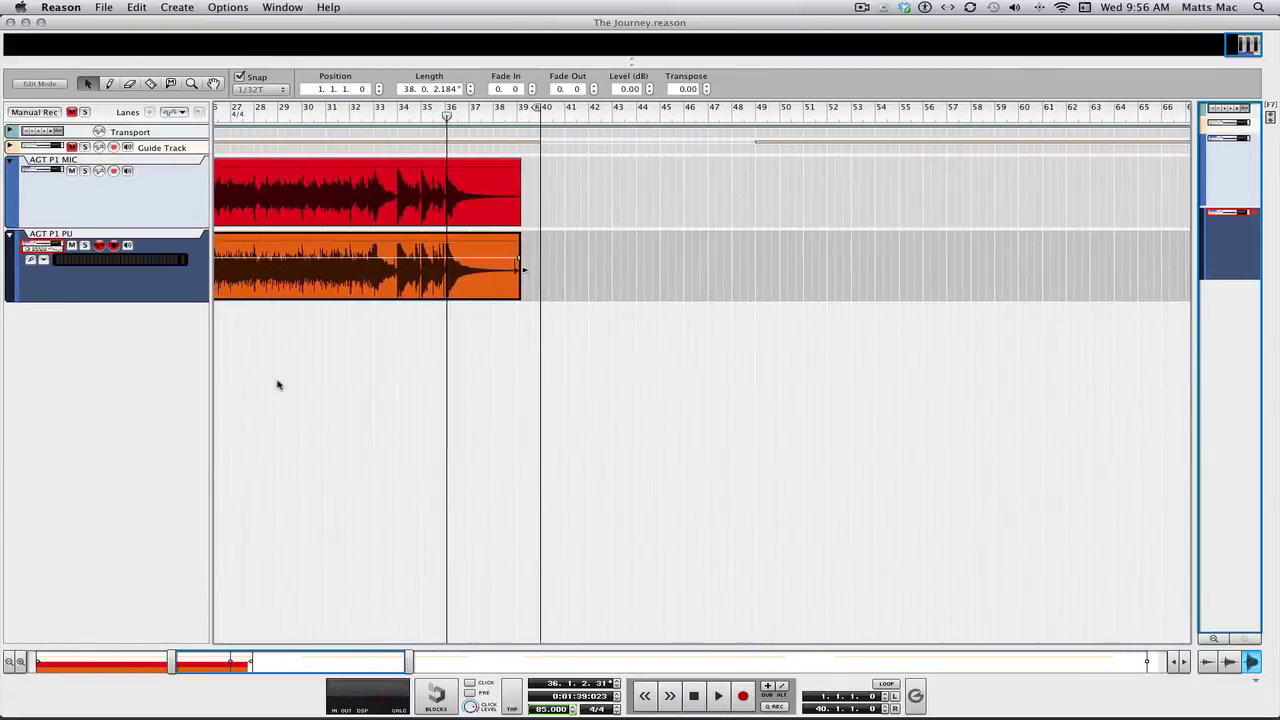
pyautogui.hscroll(-20, 278, 385)
pyautogui.hscroll(-5, 278, 385)
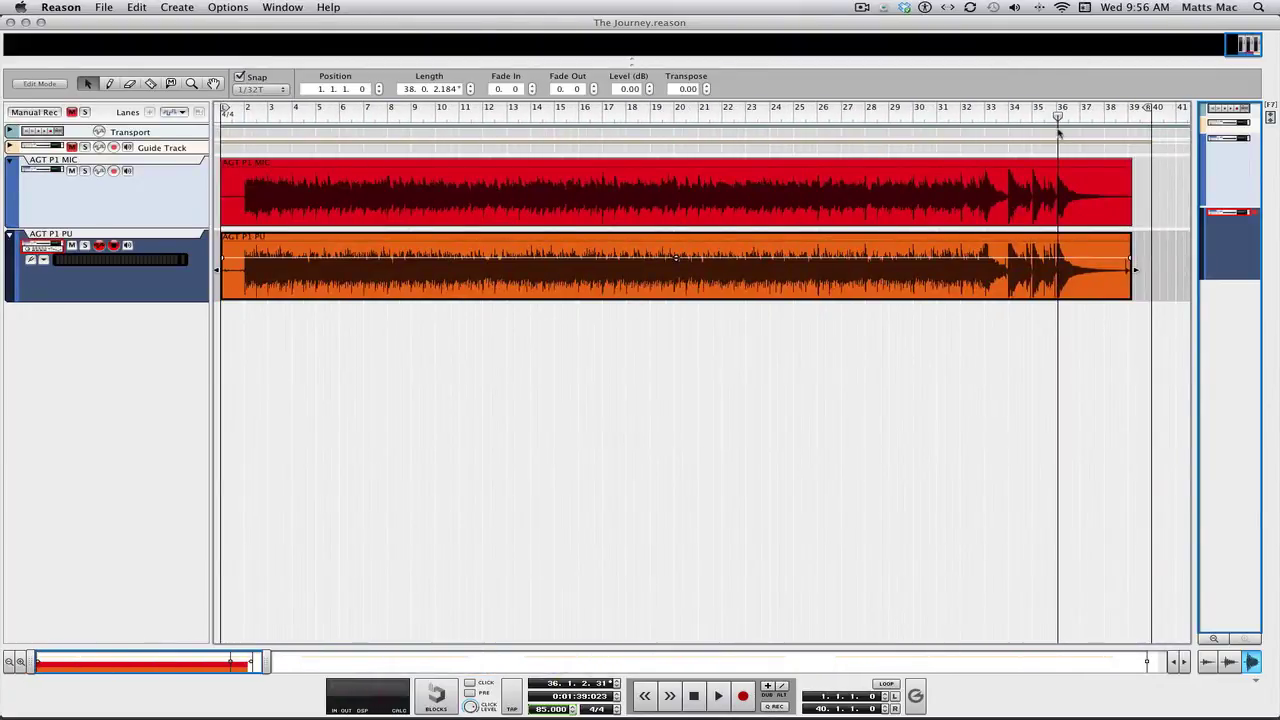
pyautogui.press('Home')
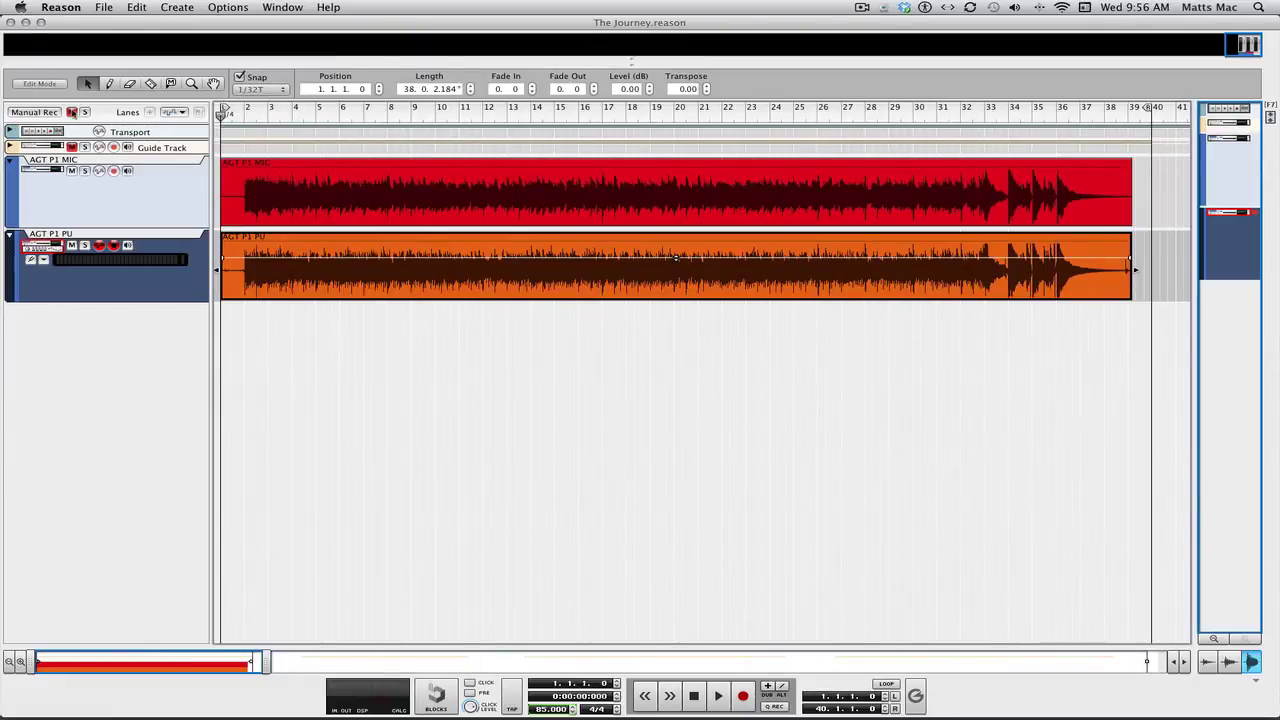
pyautogui.click(245, 117)
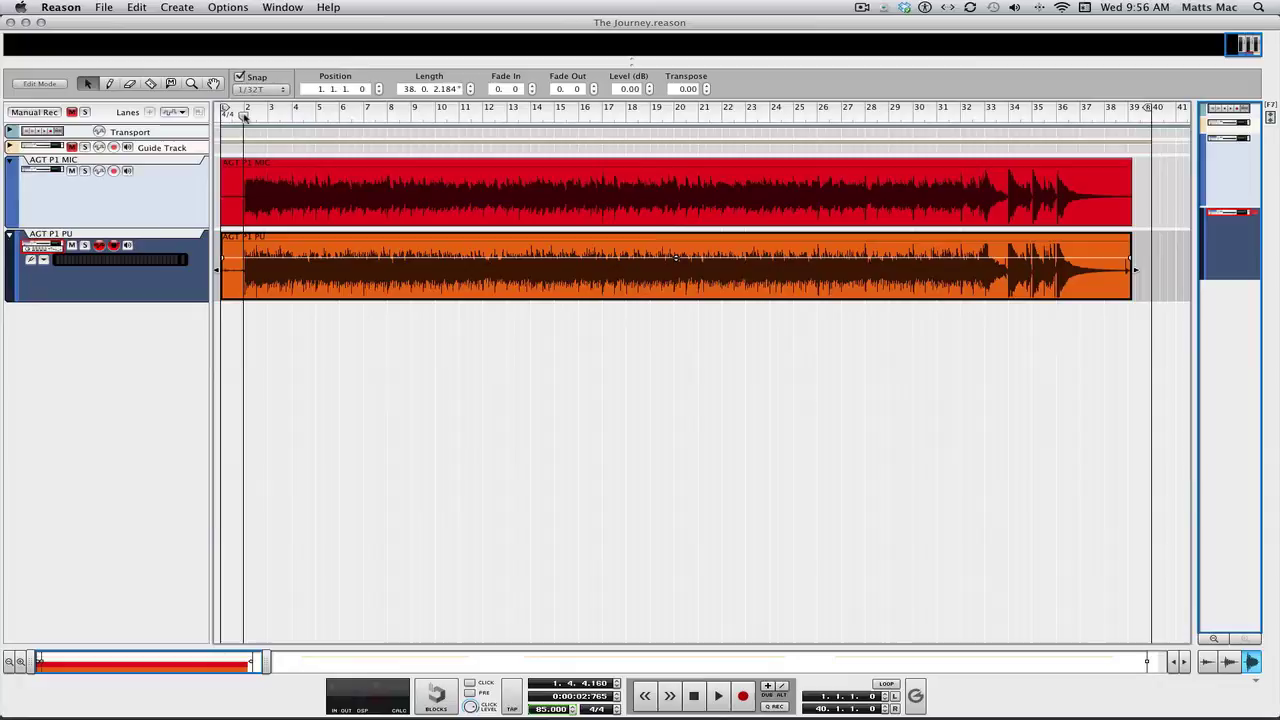
# Zoom in and out around bar 2 to inspect where both guitar clips begin.
pyautogui.press('h')
pyautogui.press('h')
pyautogui.press('h')
pyautogui.press('h')
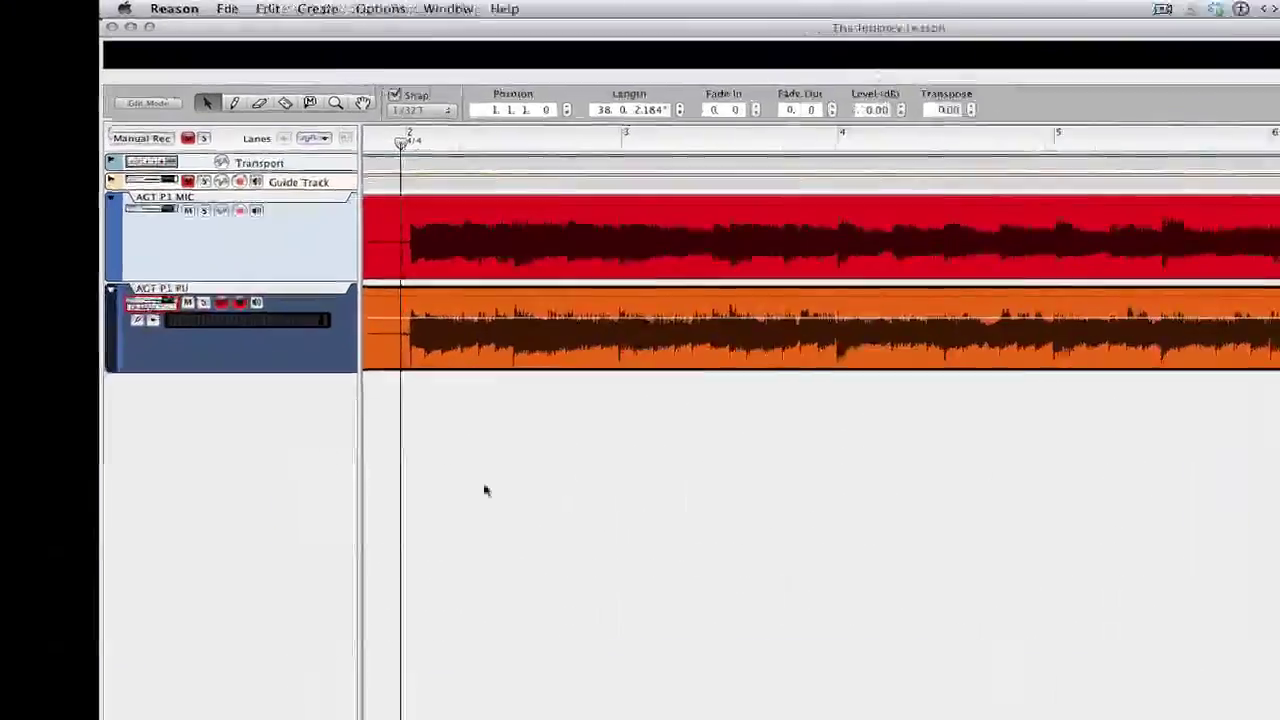
pyautogui.press('h')
pyautogui.press('h')
pyautogui.press('h')
pyautogui.press('h')
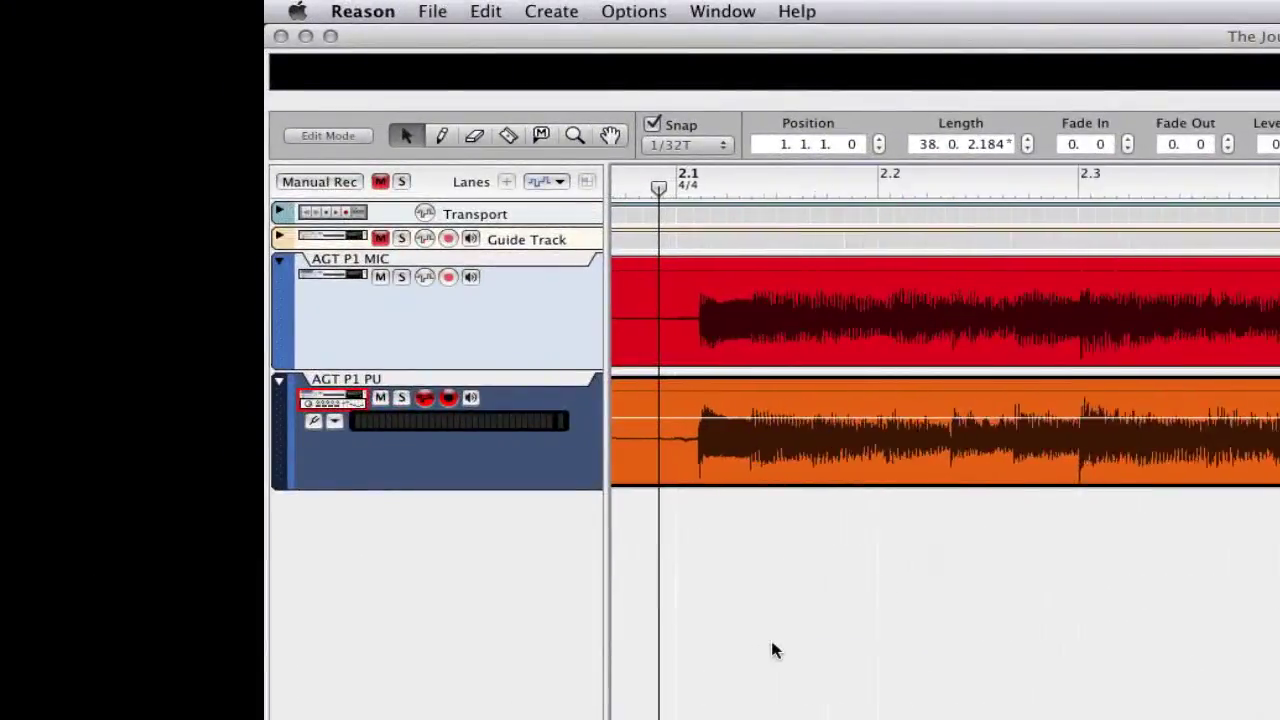
pyautogui.press('h')
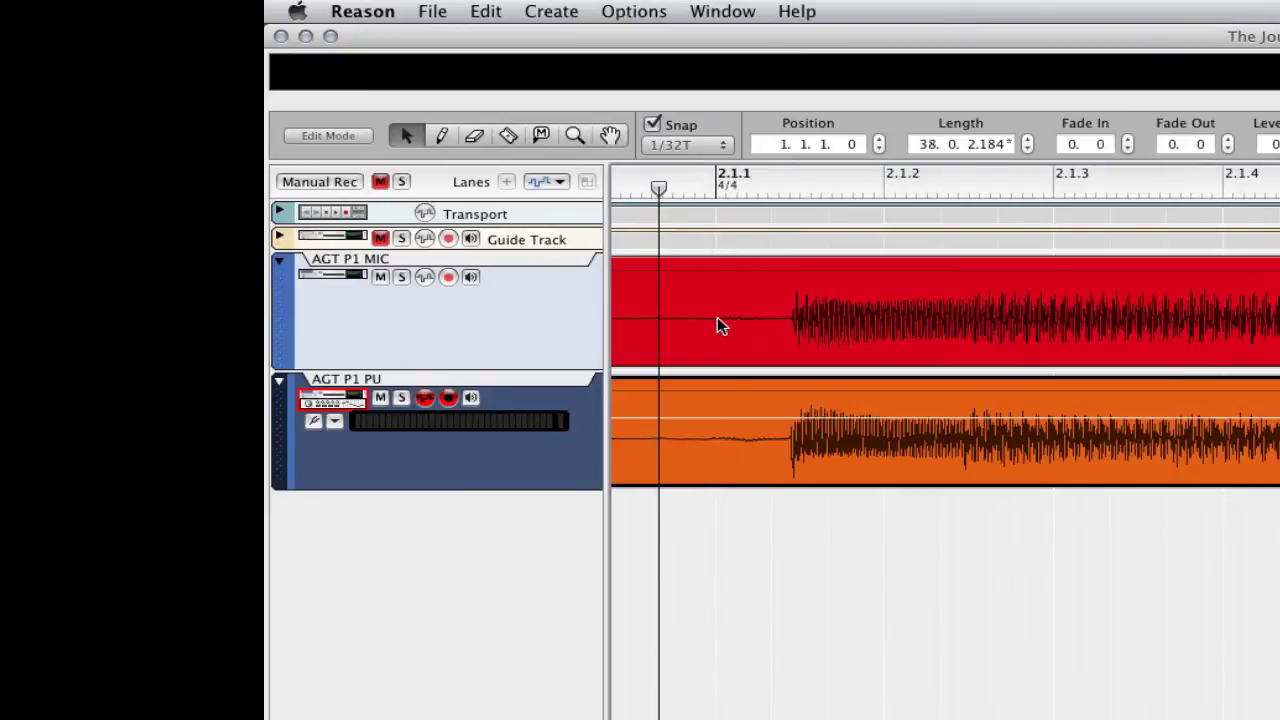
pyautogui.press('g')
pyautogui.press('g')
pyautogui.press('g')
pyautogui.press('g')
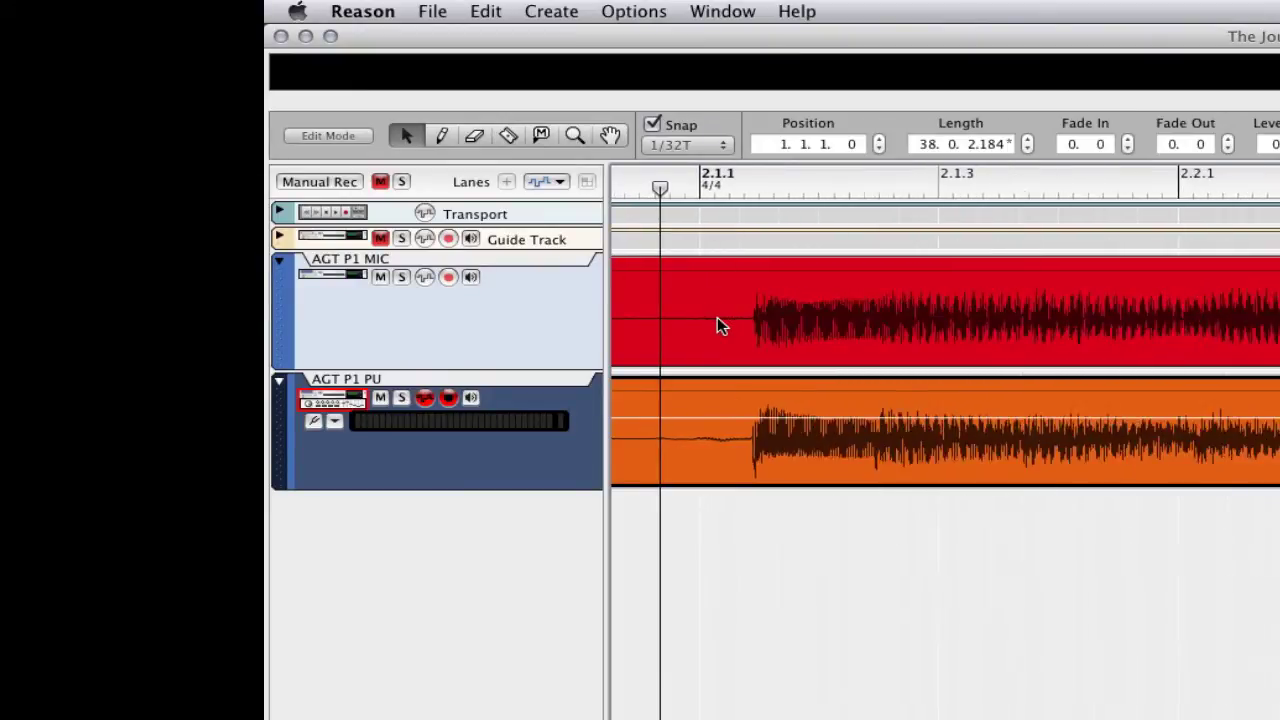
pyautogui.press('g')
pyautogui.press('g')
pyautogui.press('g')
pyautogui.press('g')
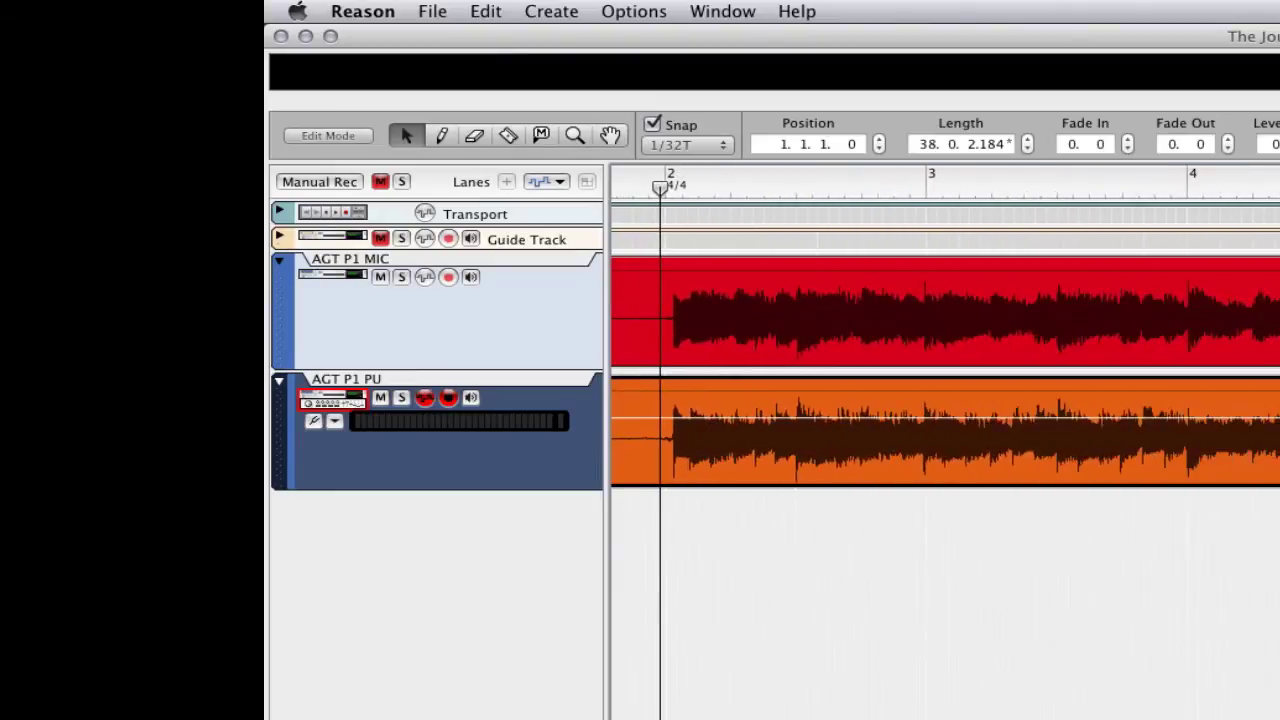
pyautogui.press('g')
pyautogui.press('g')
pyautogui.press('g')
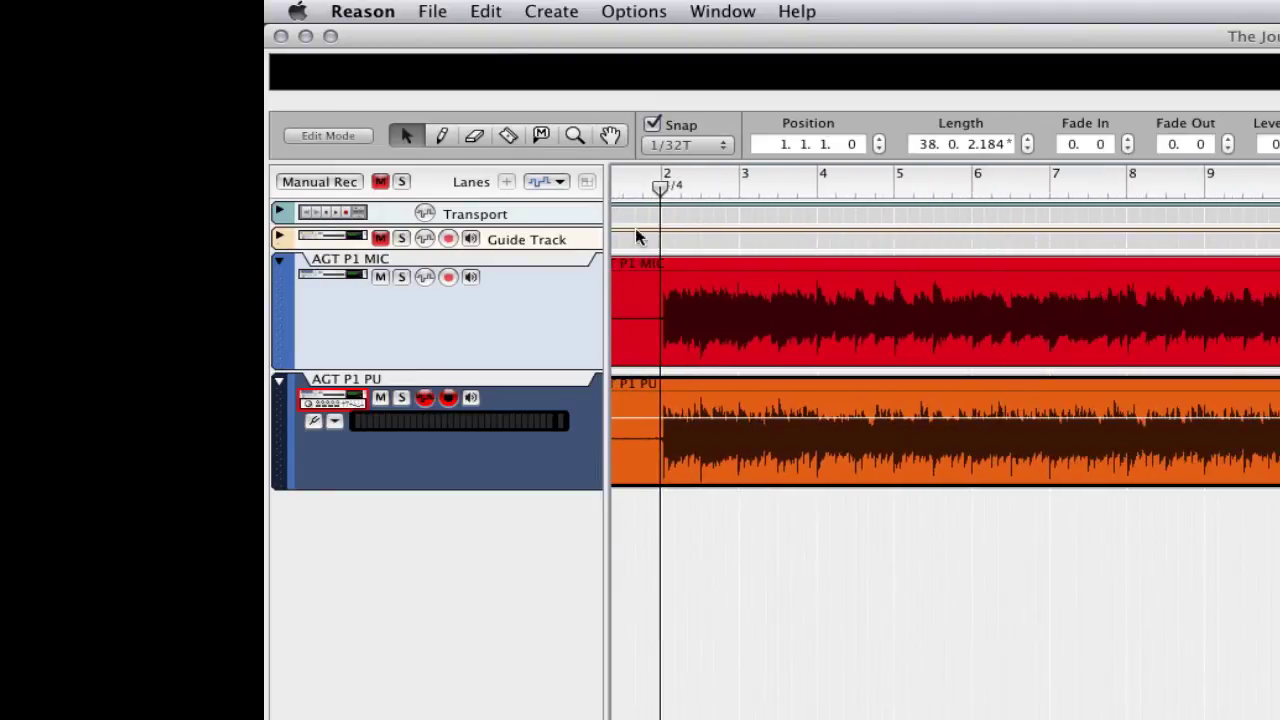
pyautogui.press('g')
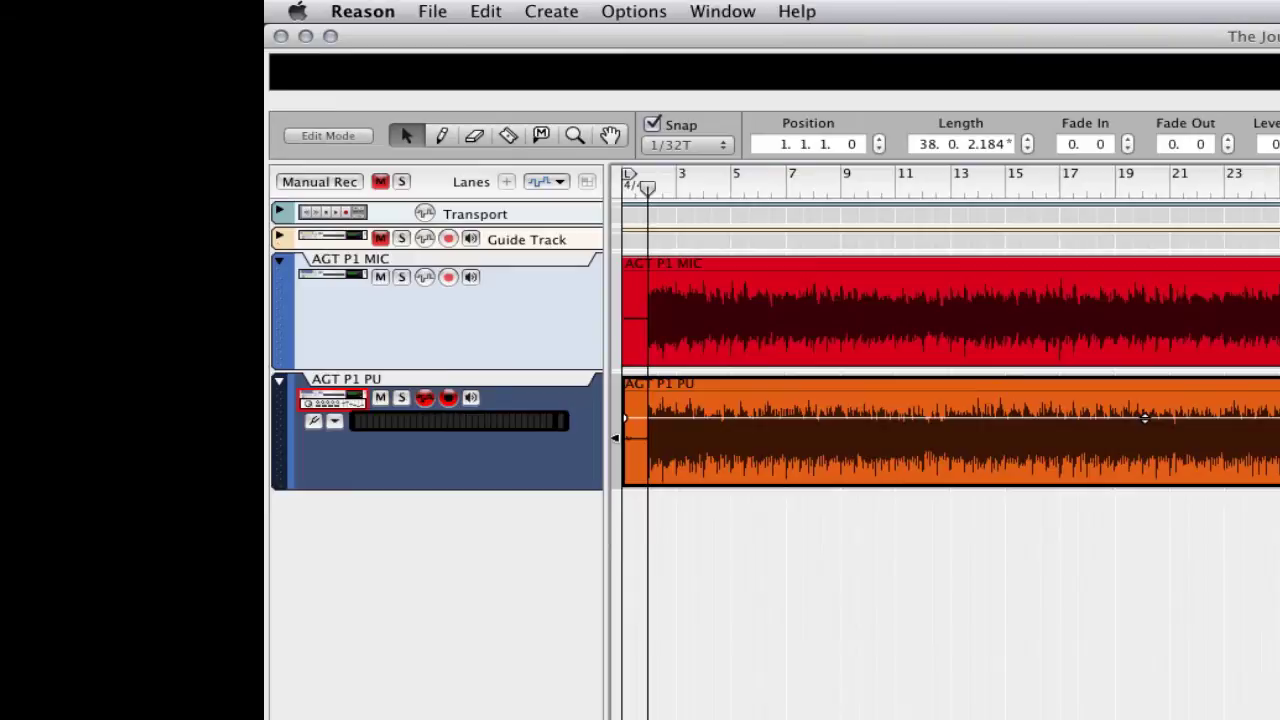
pyautogui.press('h')
pyautogui.press('h')
pyautogui.press('h')
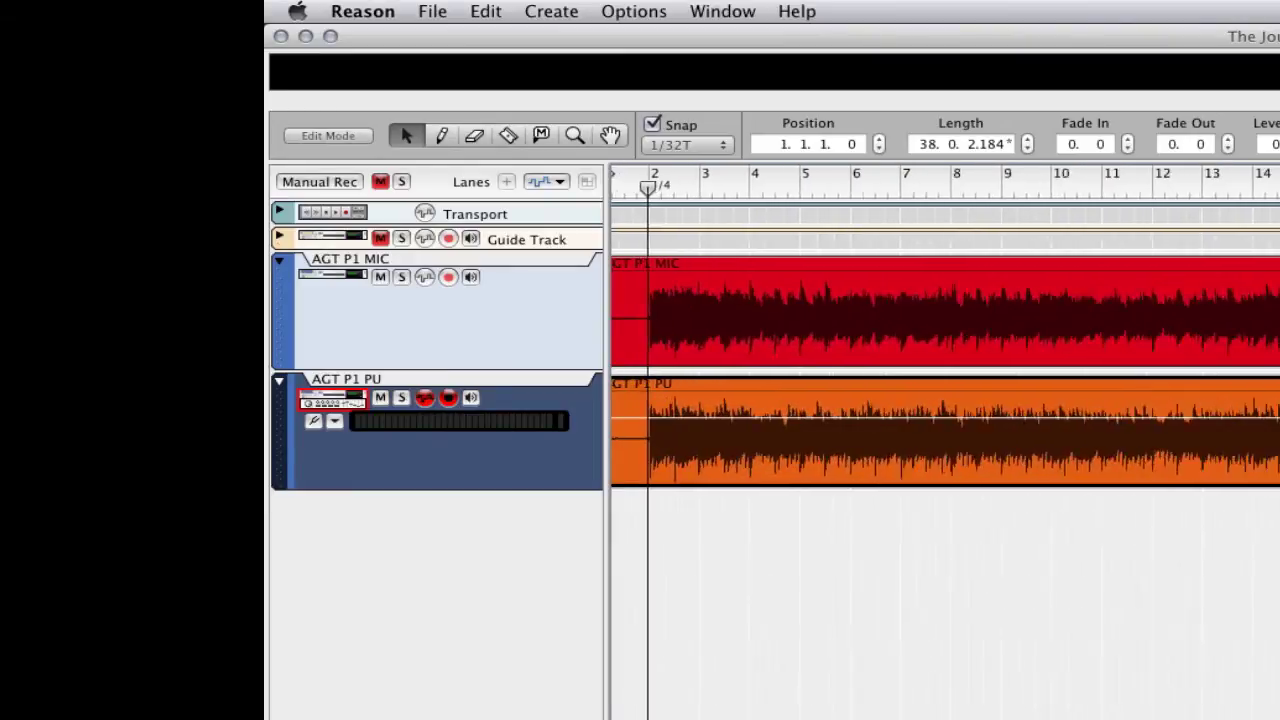
pyautogui.press('h')
pyautogui.press('h')
pyautogui.press('h')
pyautogui.press('h')
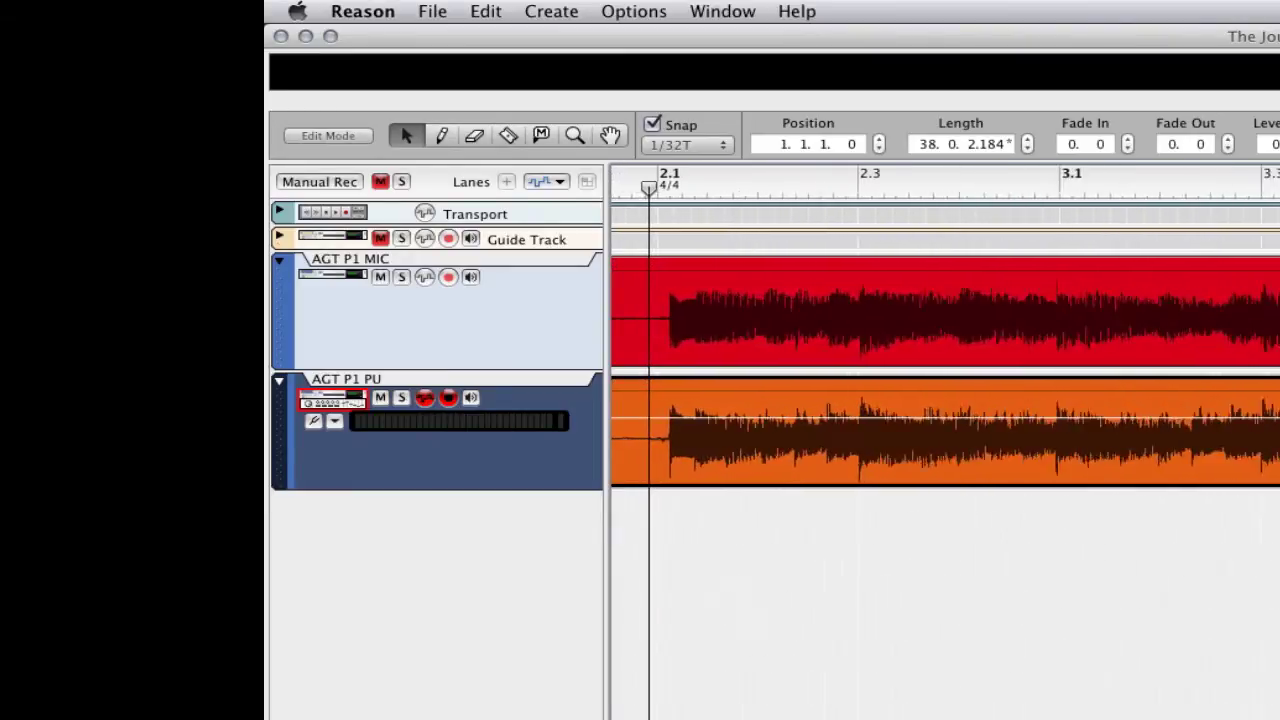
pyautogui.press('h')
# Change Snap from 1/32T to 1/4 and put the playhead at bar 2.1.
pyautogui.click(724, 148)
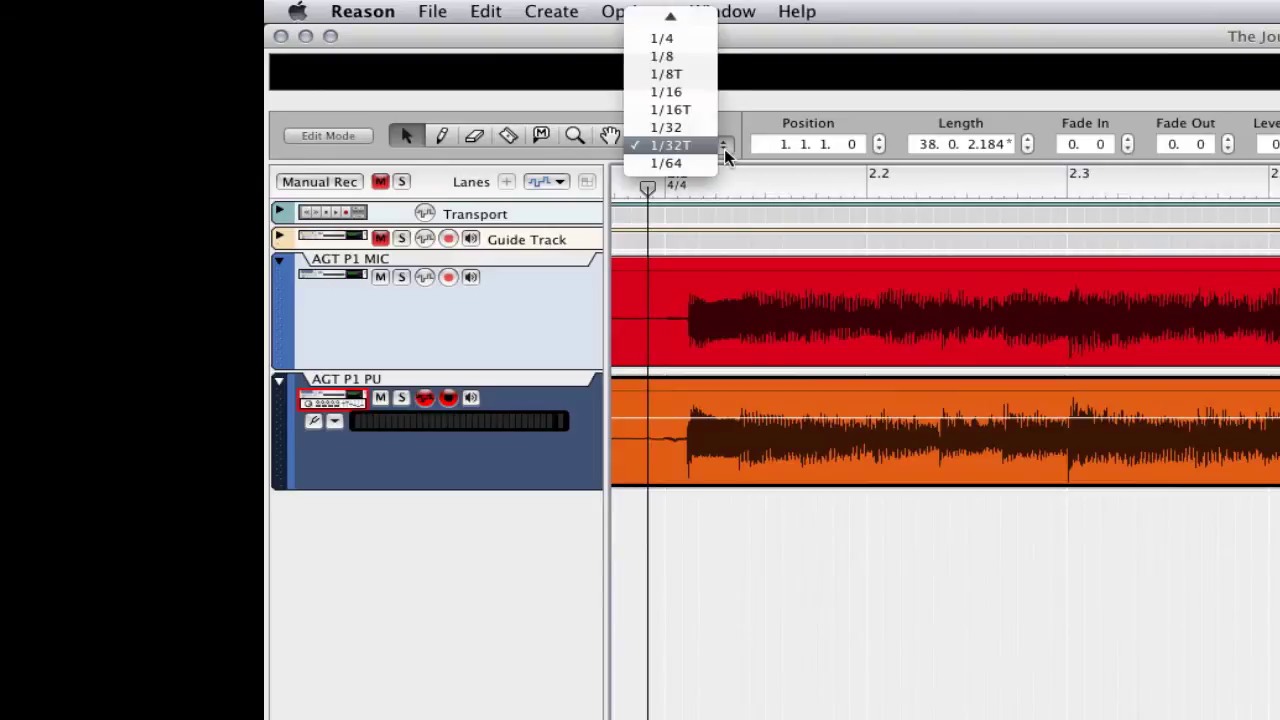
pyautogui.click(692, 38)
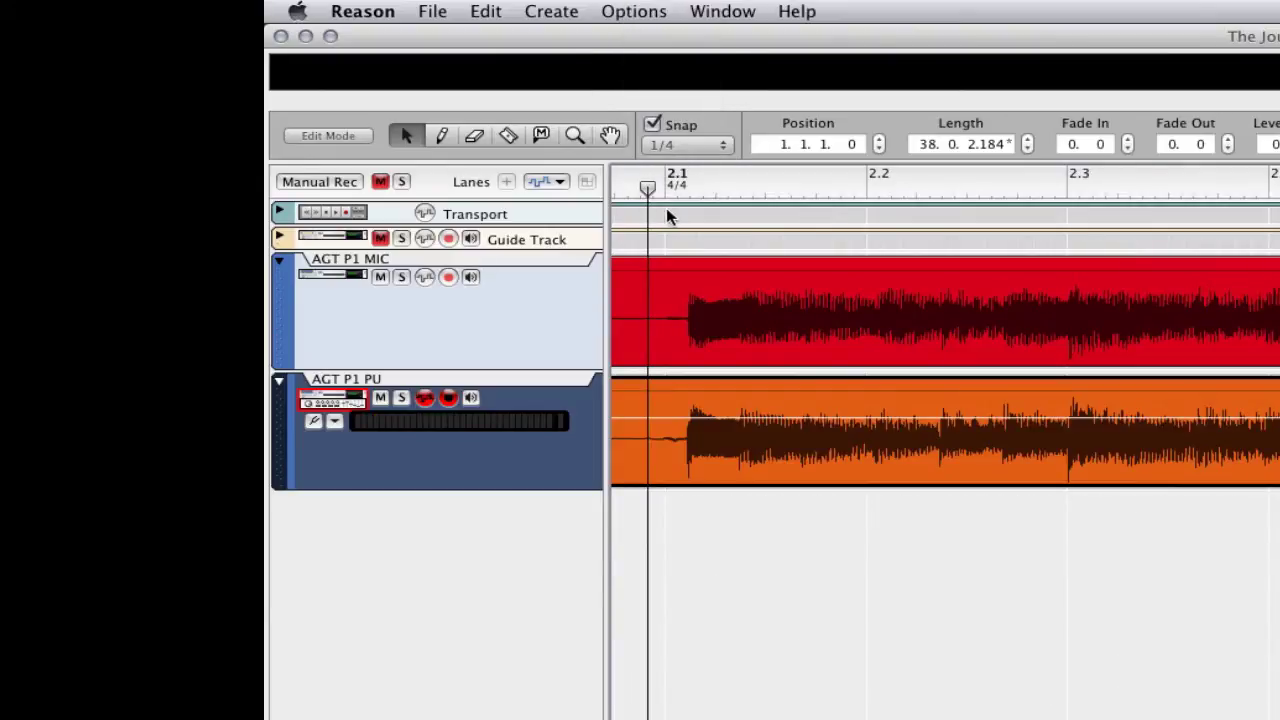
pyautogui.click(668, 185)
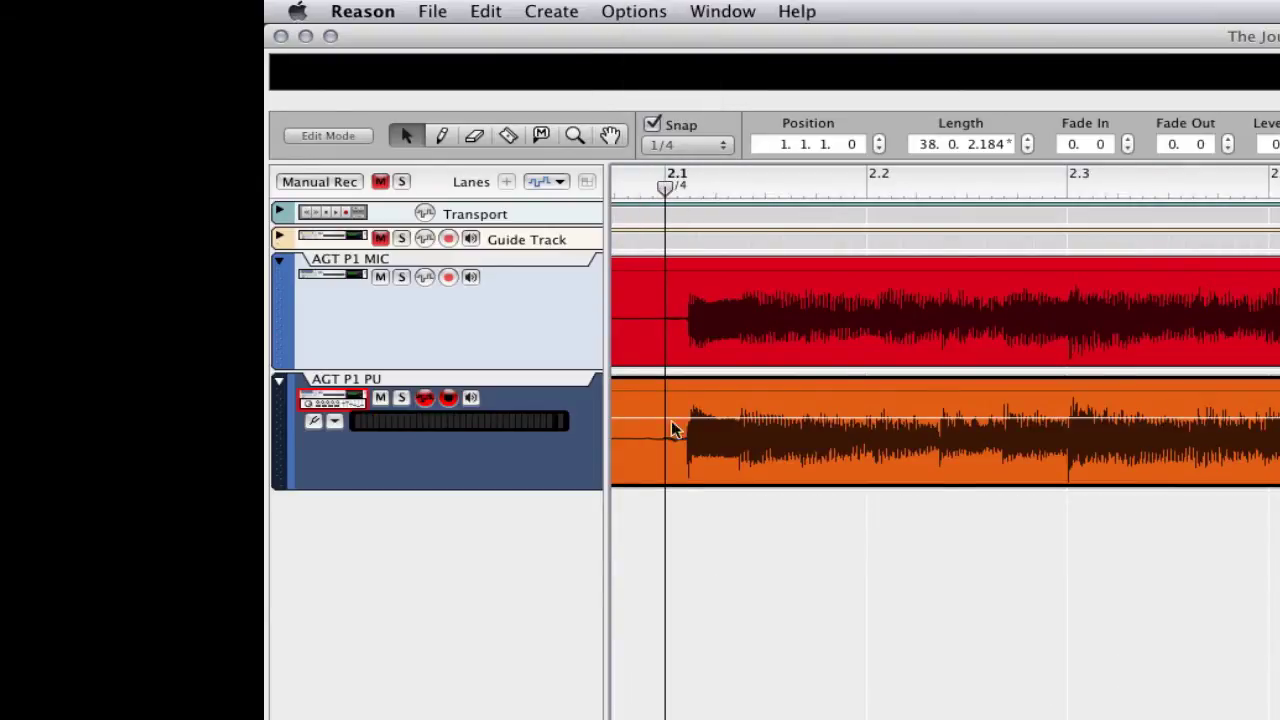
pyautogui.scroll(5, 945, 430)
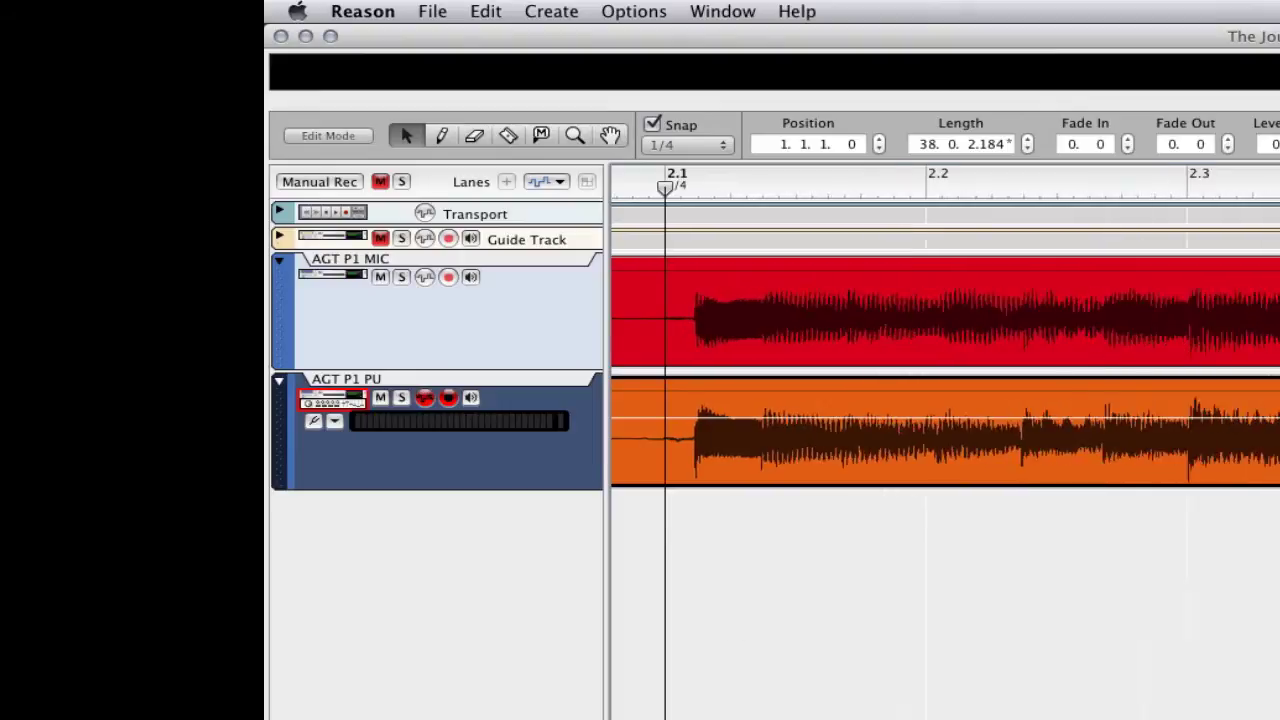
pyautogui.scroll(6, 945, 430)
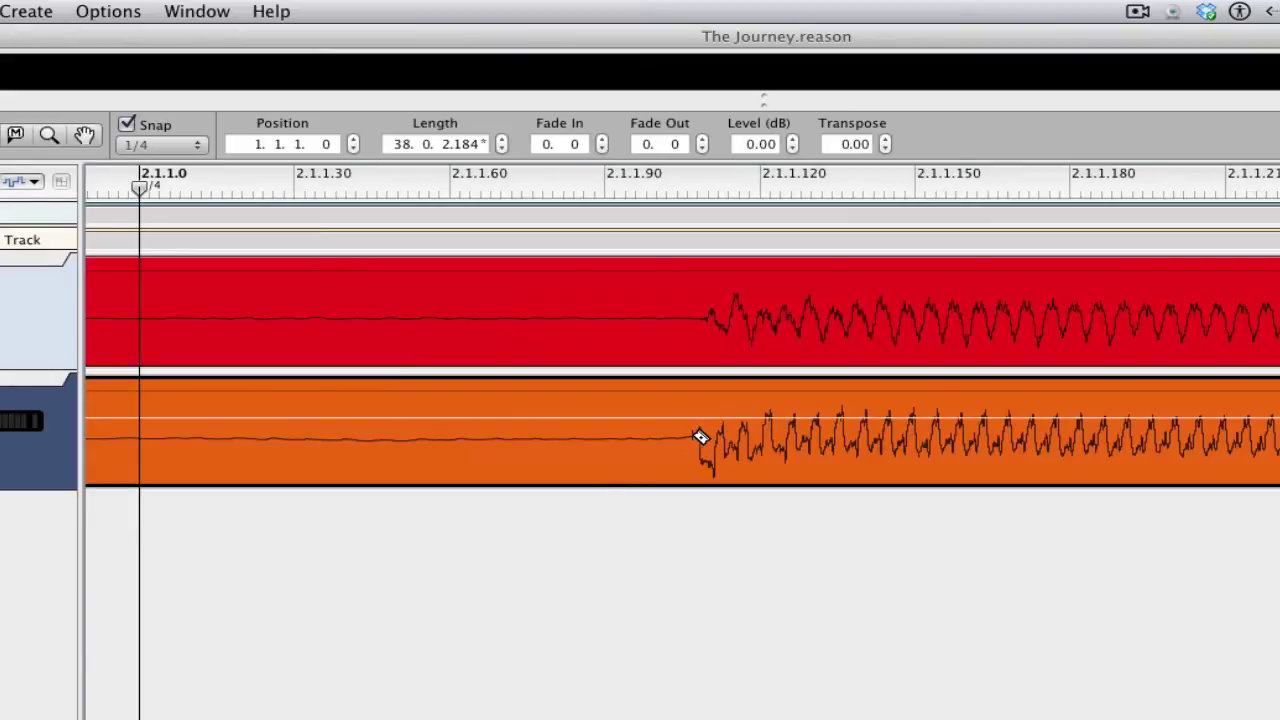
# Turn snap off, cut both clips before the guitar enters, and delete the silent lead-in.
pyautogui.click(700, 437)
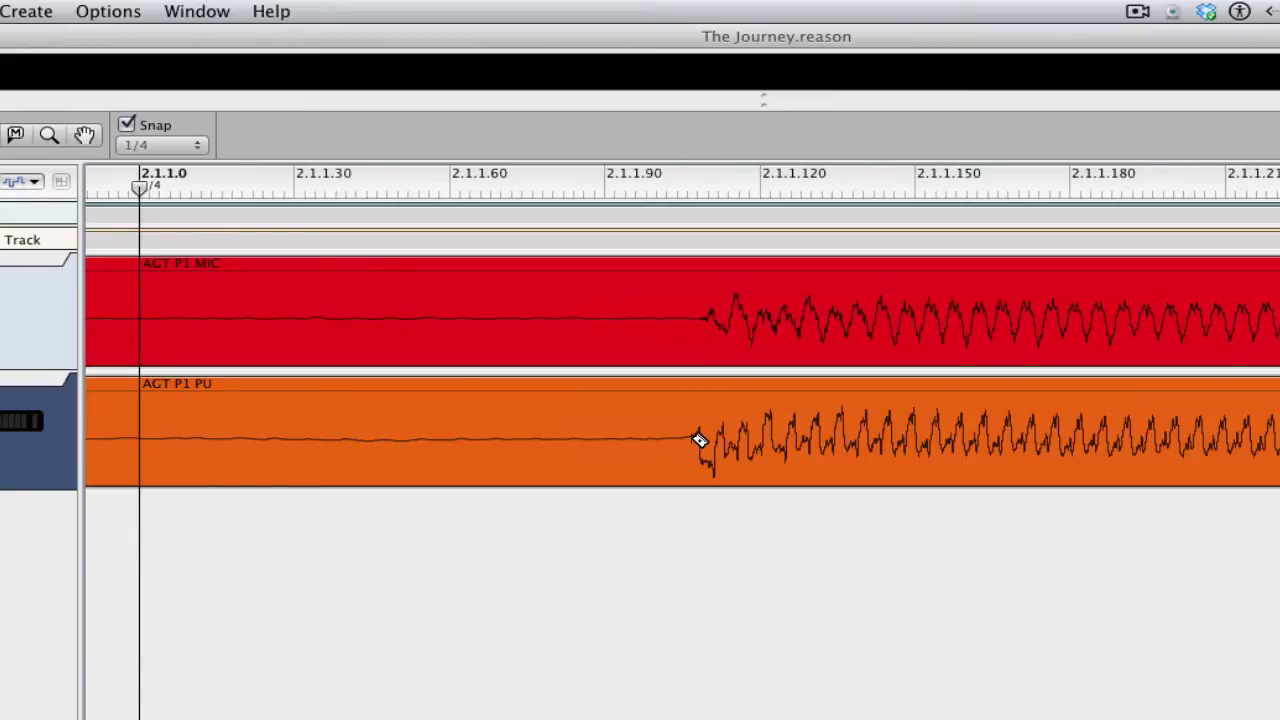
pyautogui.press('s')
pyautogui.click(692, 437)
pyautogui.moveTo(690, 388); pyautogui.dragTo(176, 312)
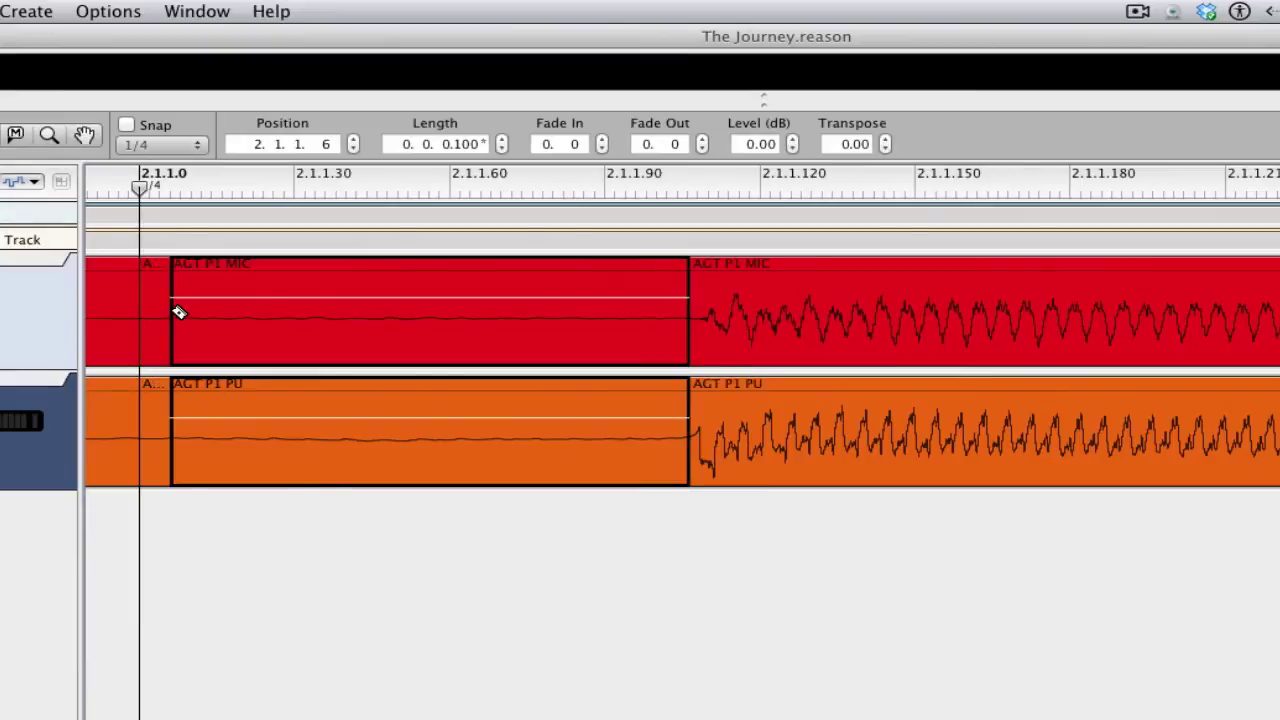
pyautogui.press('Delete')
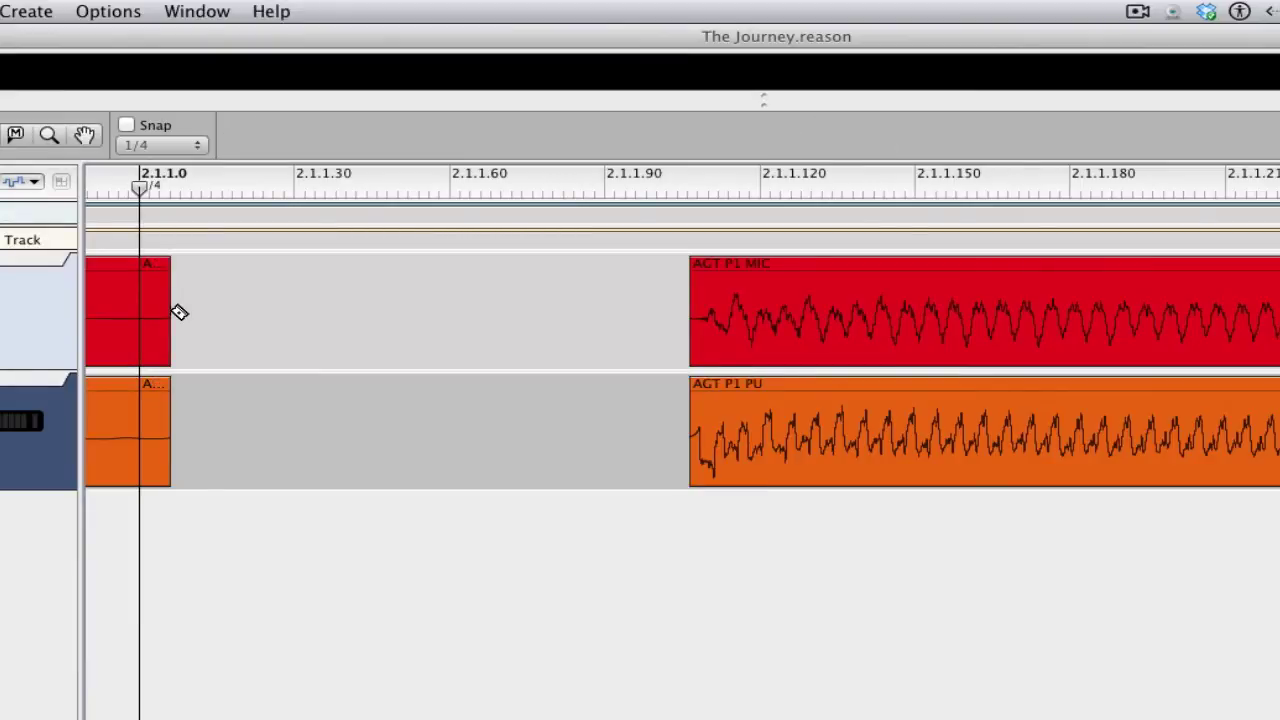
# Delete the leftover clip pieces and small slivers remaining before bar 2.
pyautogui.scroll(-10, 178, 312)
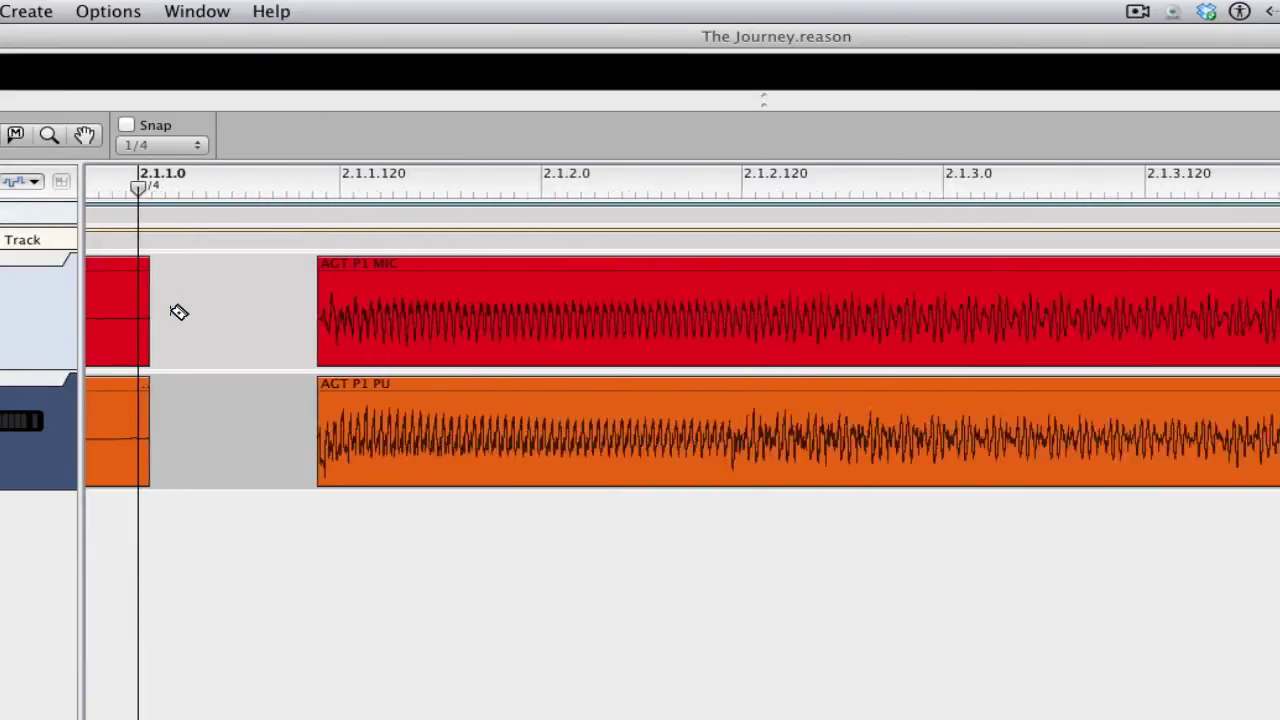
pyautogui.scroll(-1, 178, 312)
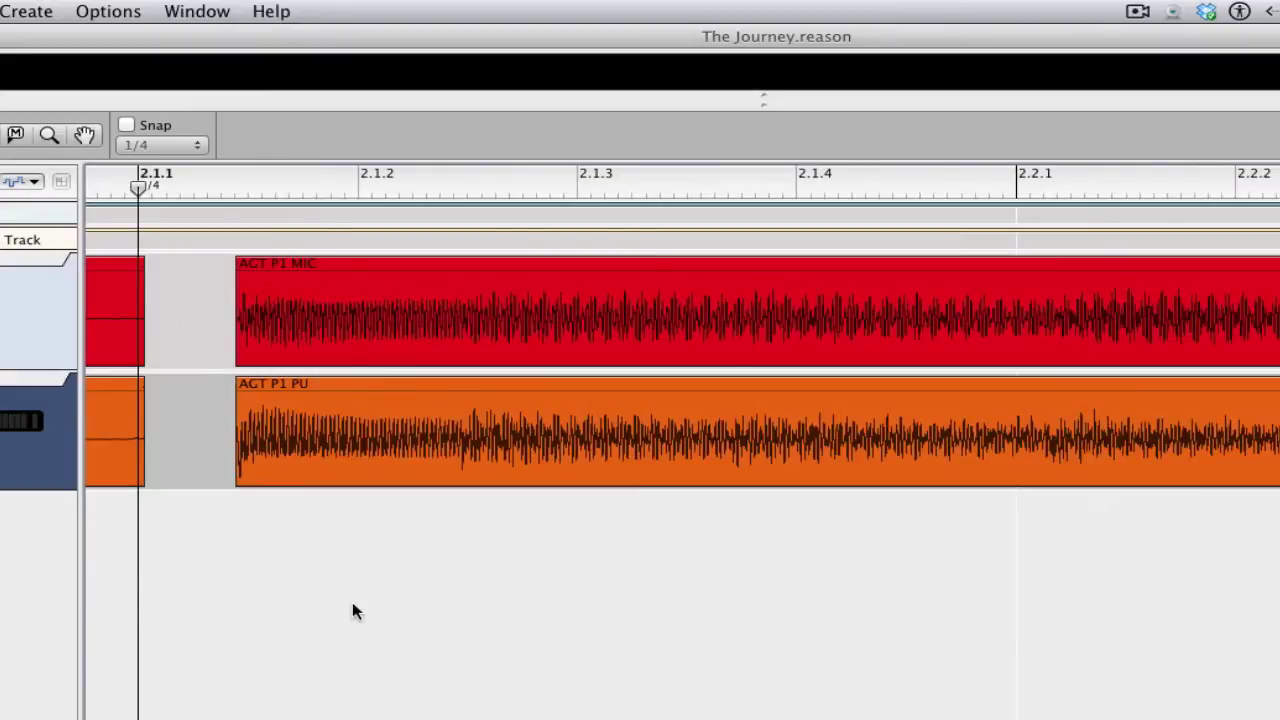
pyautogui.hscroll(-10, 352, 612)
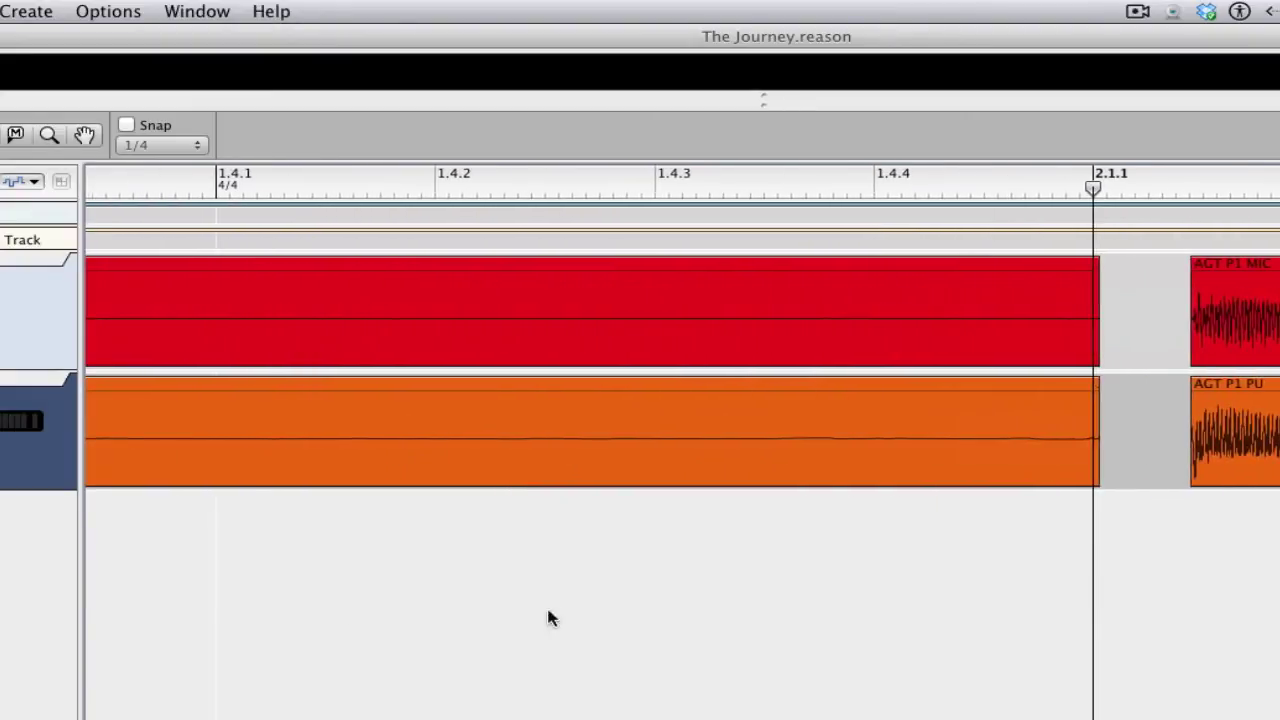
pyautogui.moveTo(776, 586); pyautogui.dragTo(706, 329)
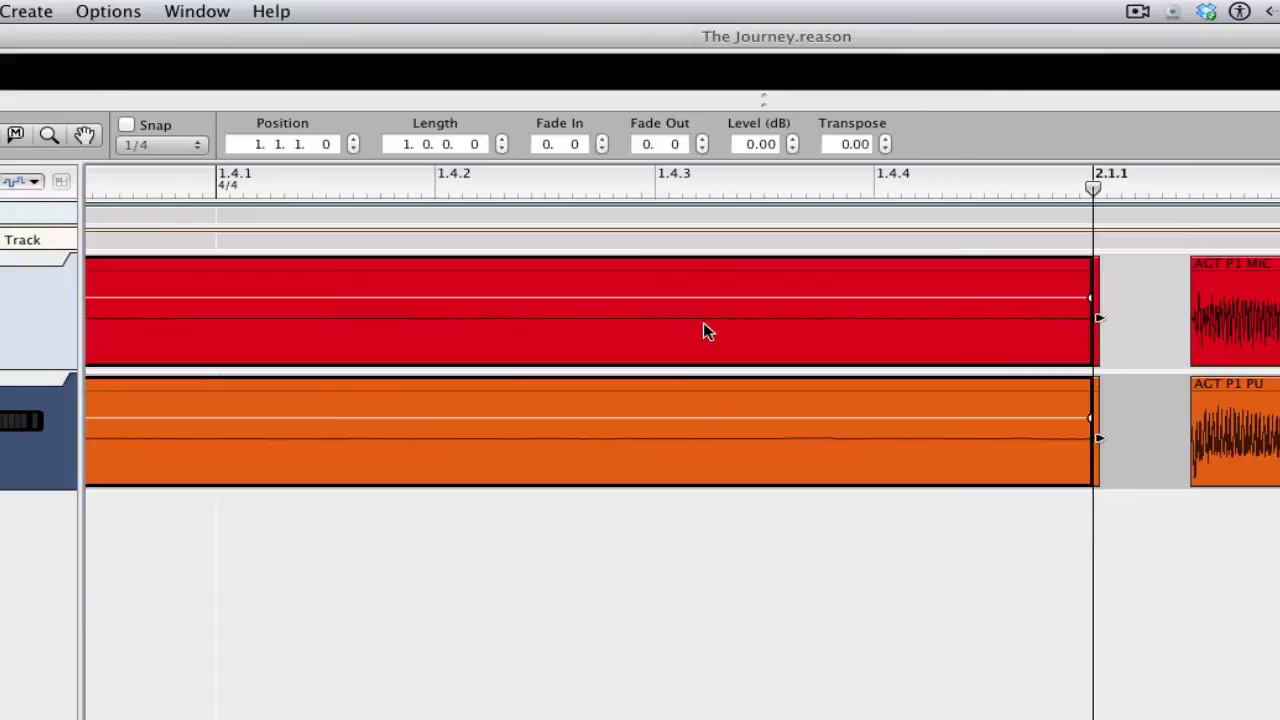
pyautogui.press('Delete')
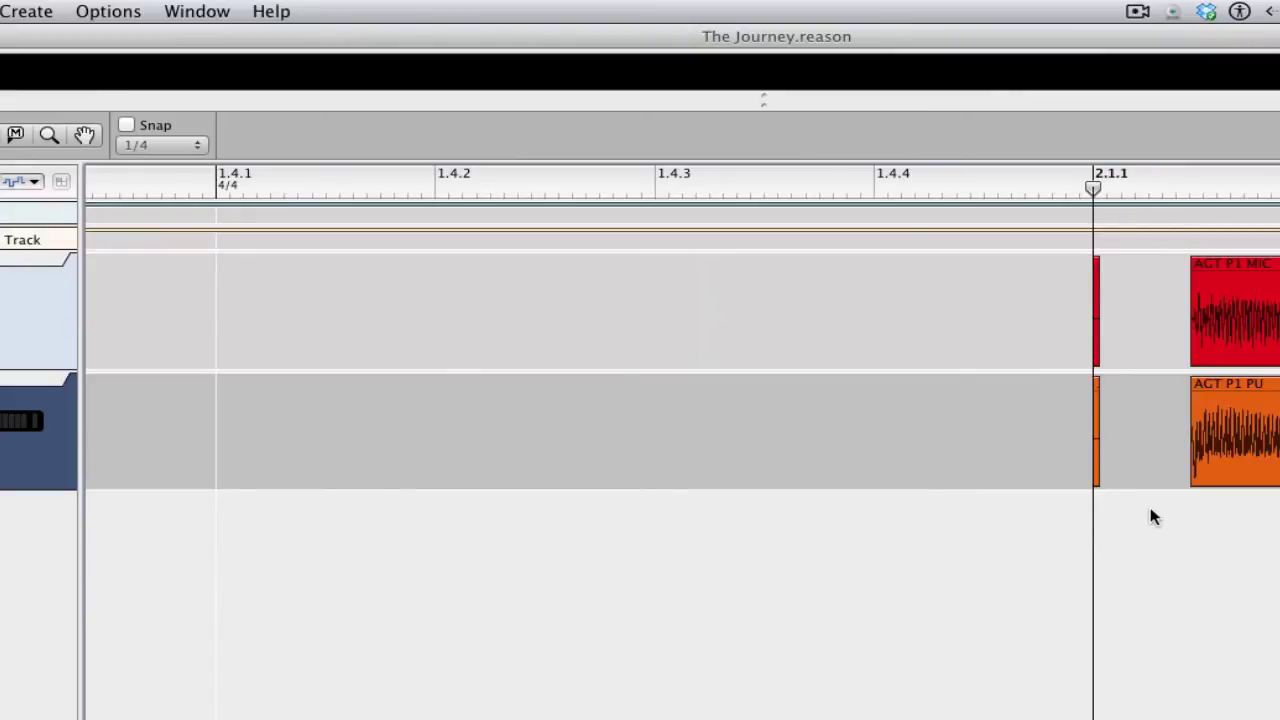
pyautogui.moveTo(1145, 508); pyautogui.dragTo(1040, 320)
pyautogui.press('Delete')
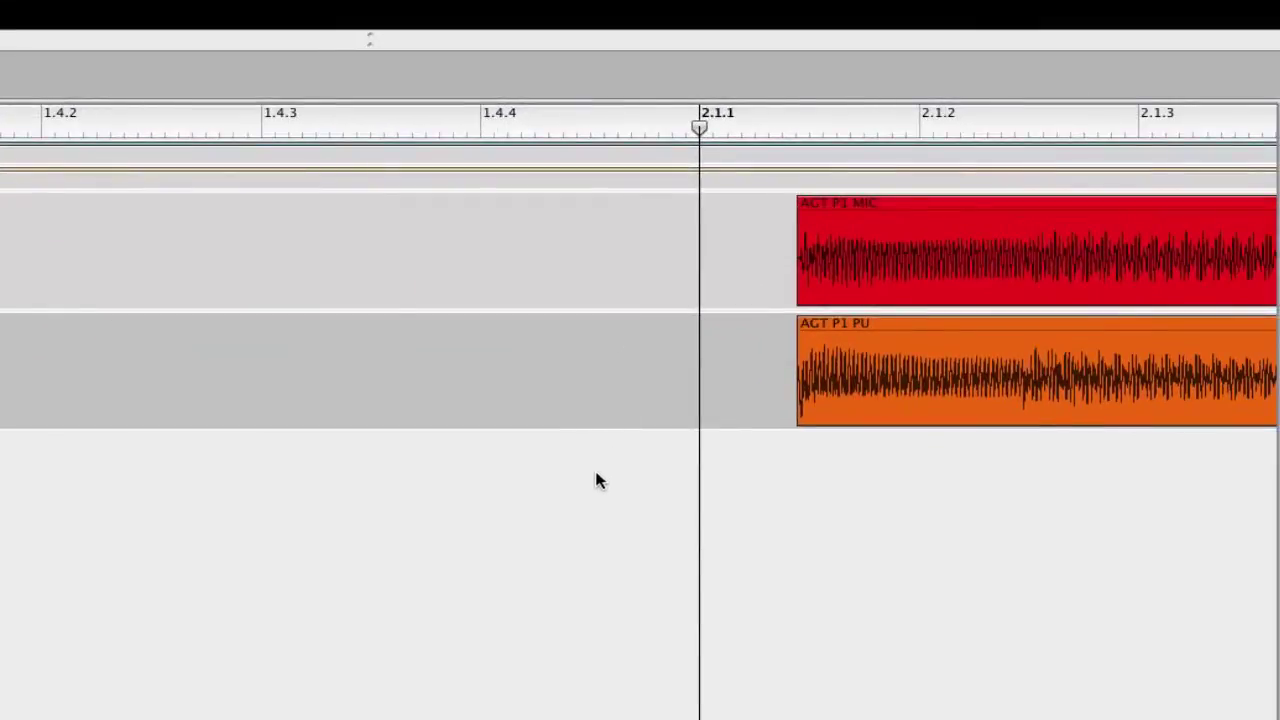
# Select both AGT P1 clips and drag their start edges back to the 2.1.1 playhead.
pyautogui.scroll(-5, 597, 481)
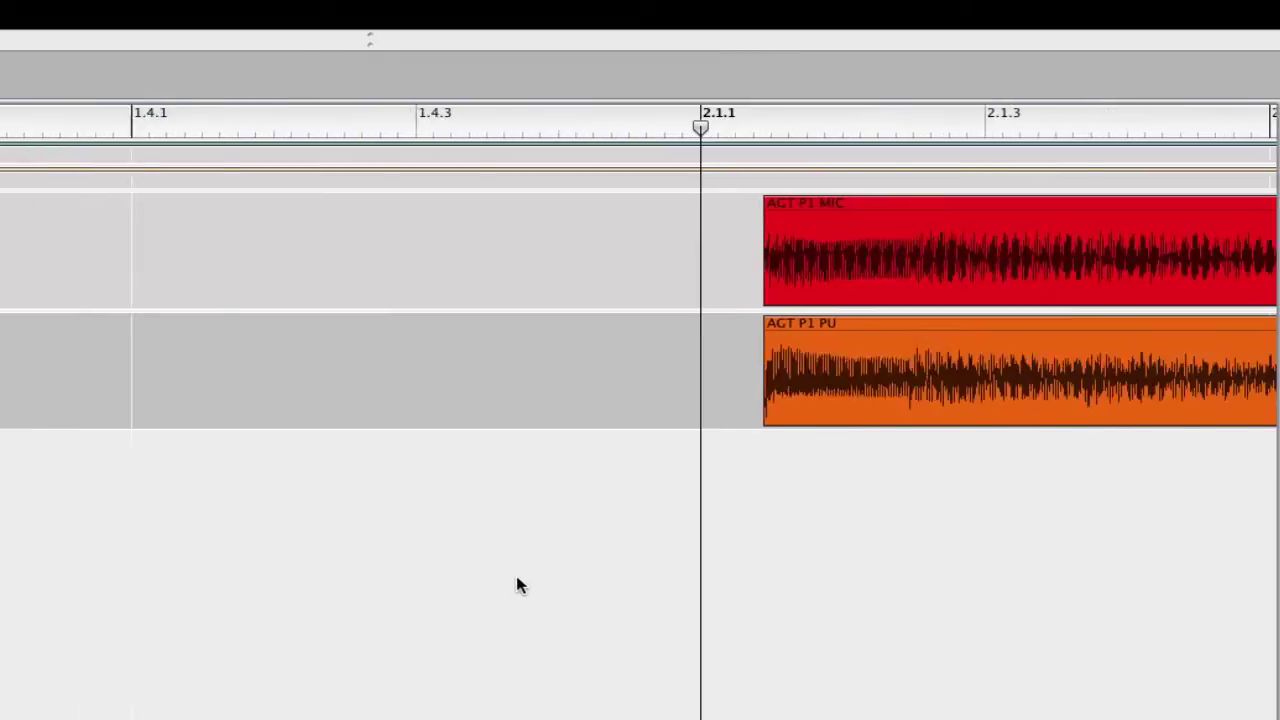
pyautogui.scroll(-2, 808, 586)
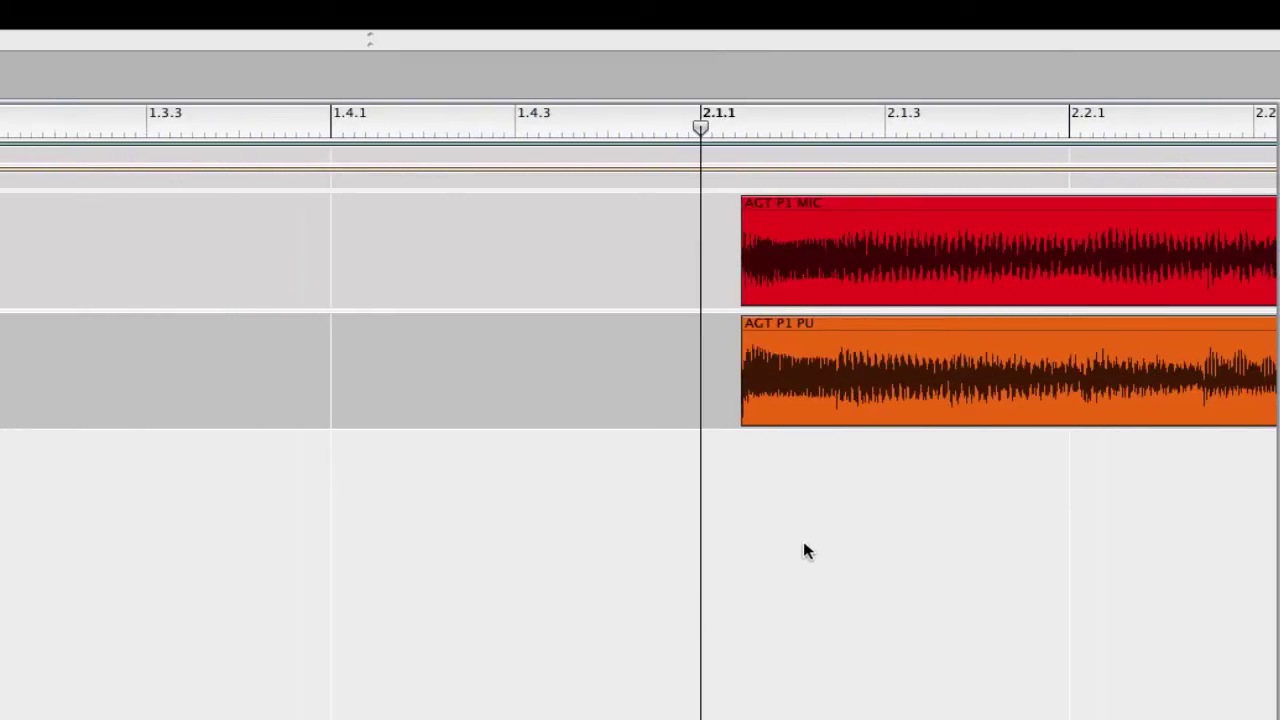
pyautogui.hscroll(6, 874, 606)
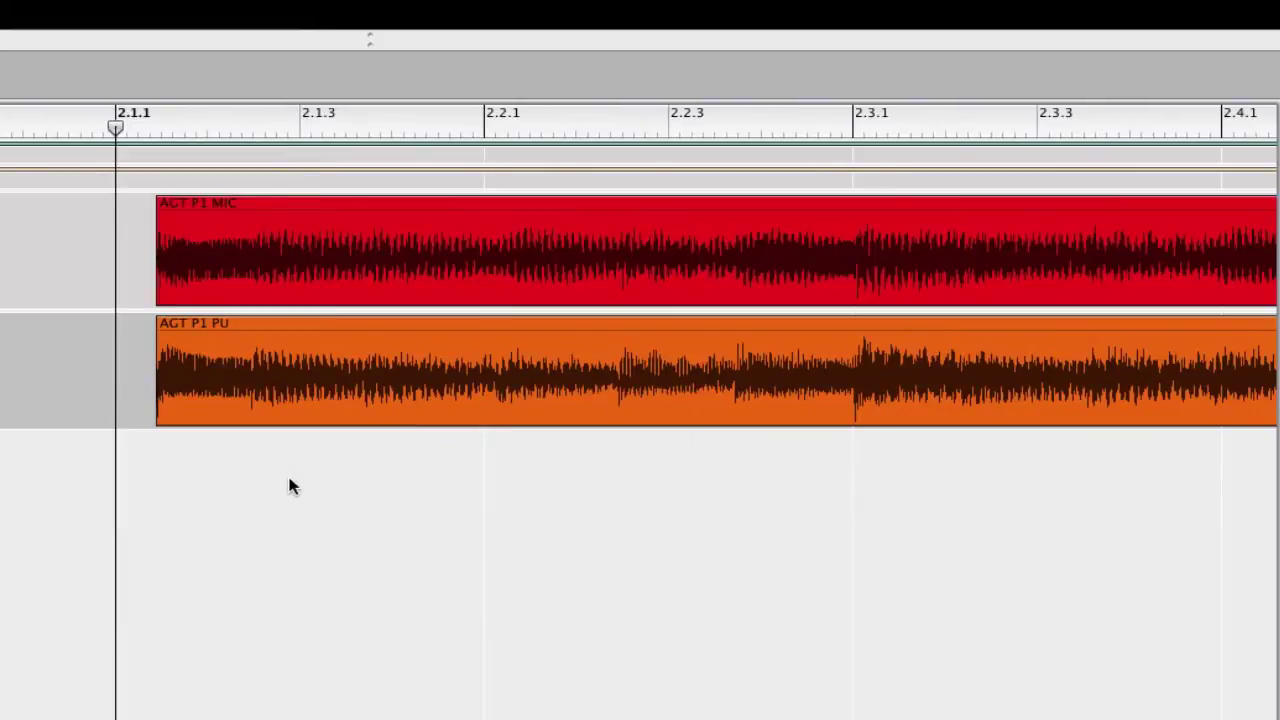
pyautogui.click(300, 272)
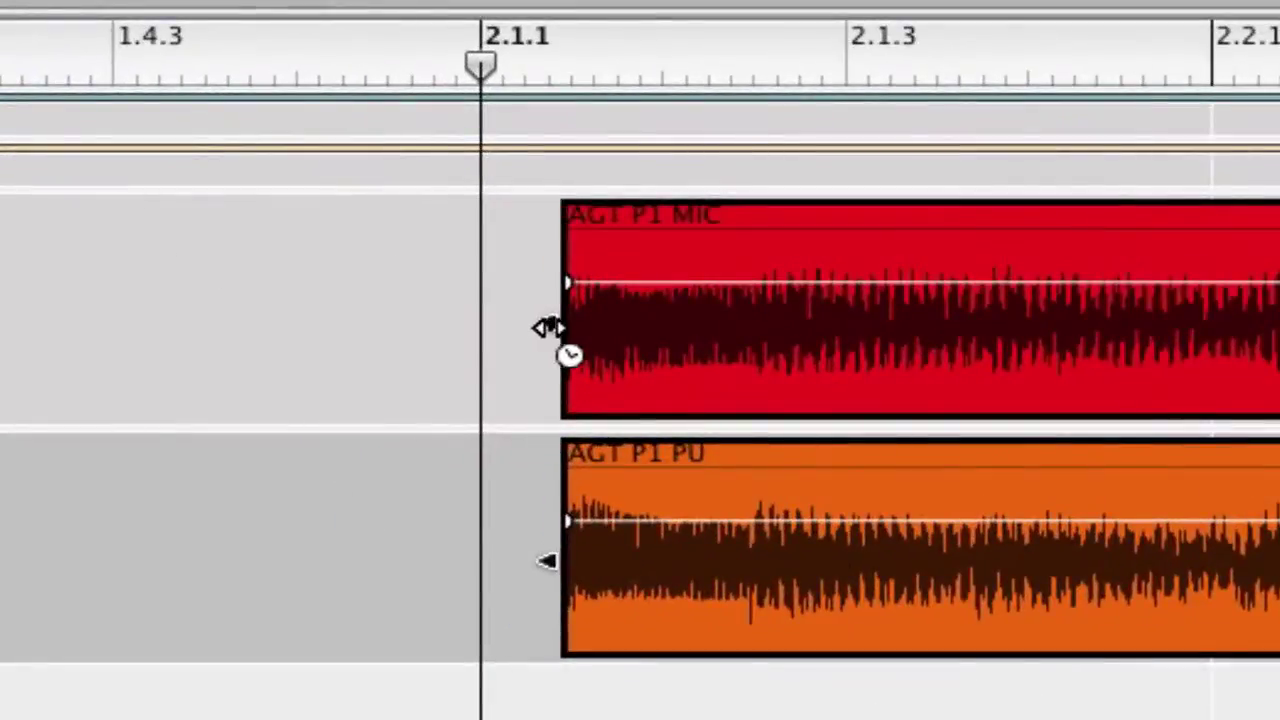
pyautogui.moveTo(548, 328); pyautogui.dragTo(520, 334)
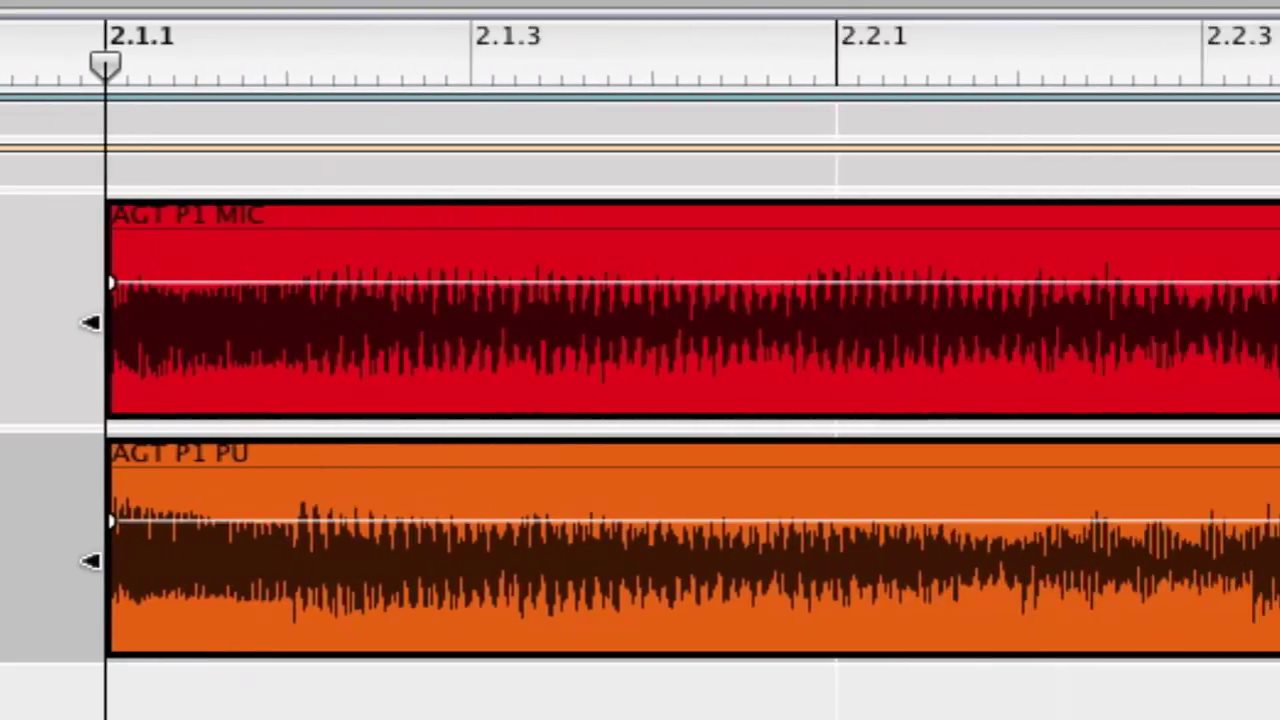
# Play back the edited guitar tracks from bar 2, then zoom out to see more of bar 2.
pyautogui.press('Return')
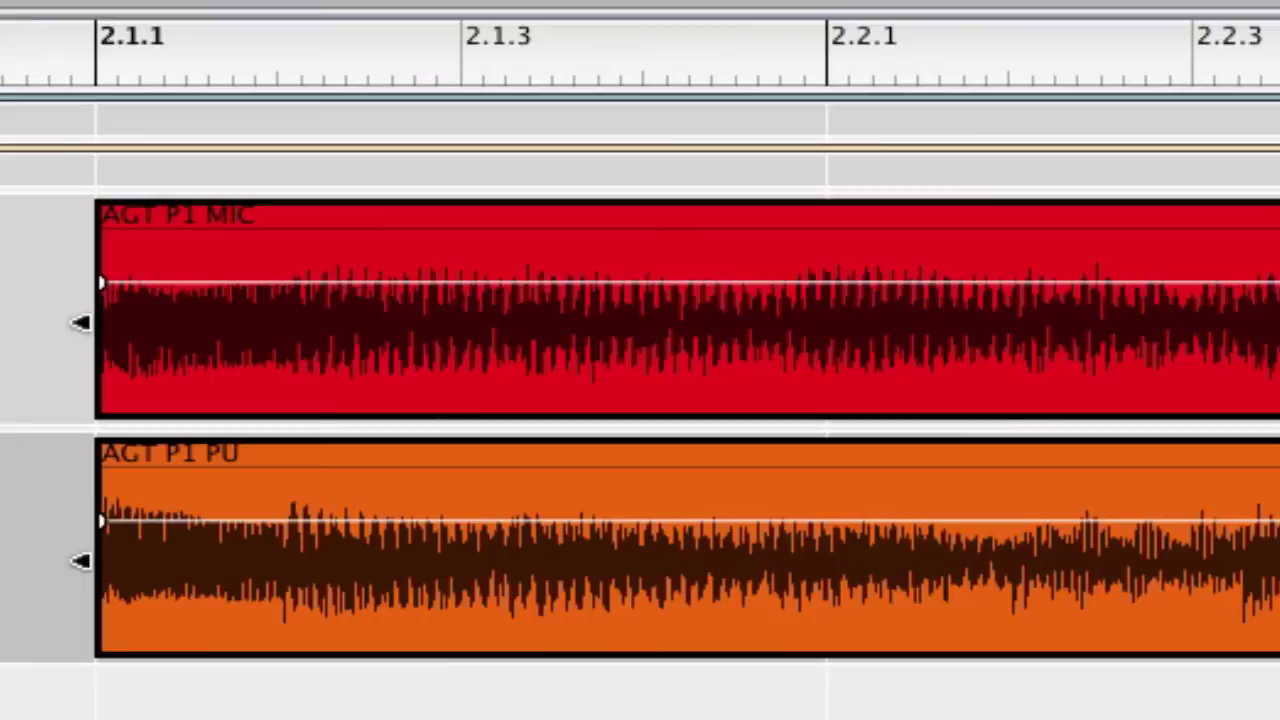
pyautogui.press('space')
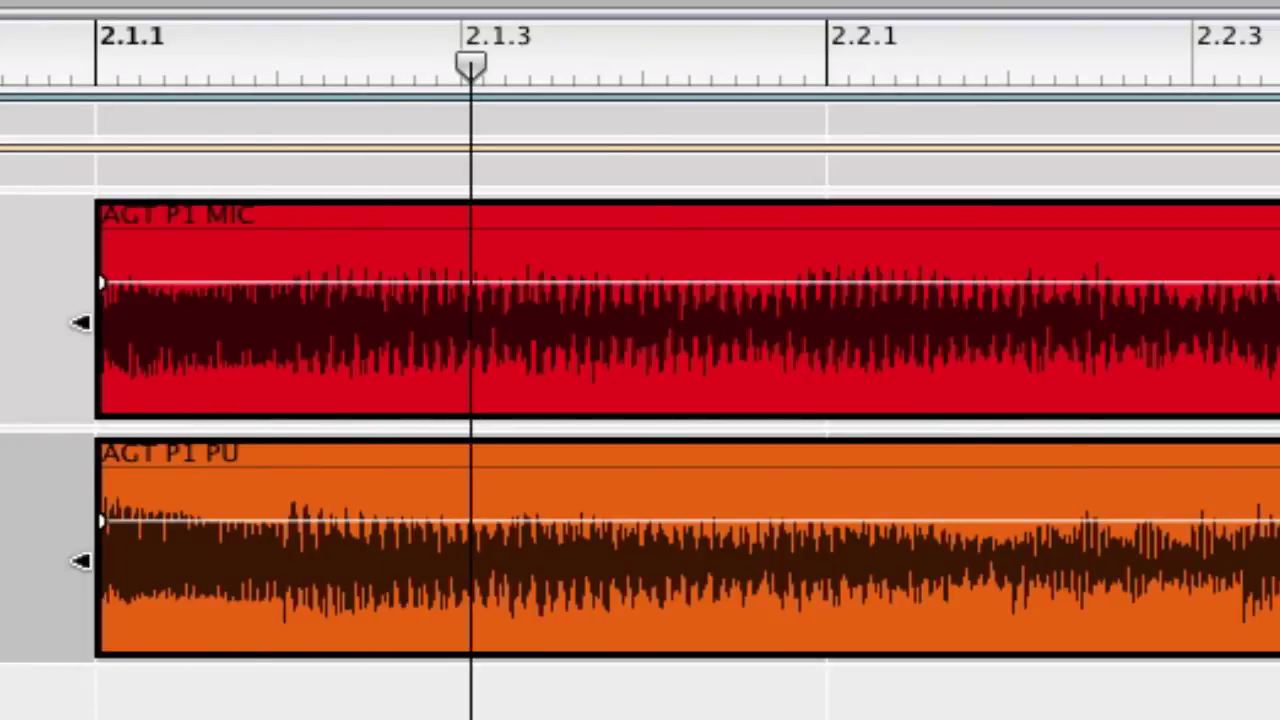
pyautogui.press('super+Left')
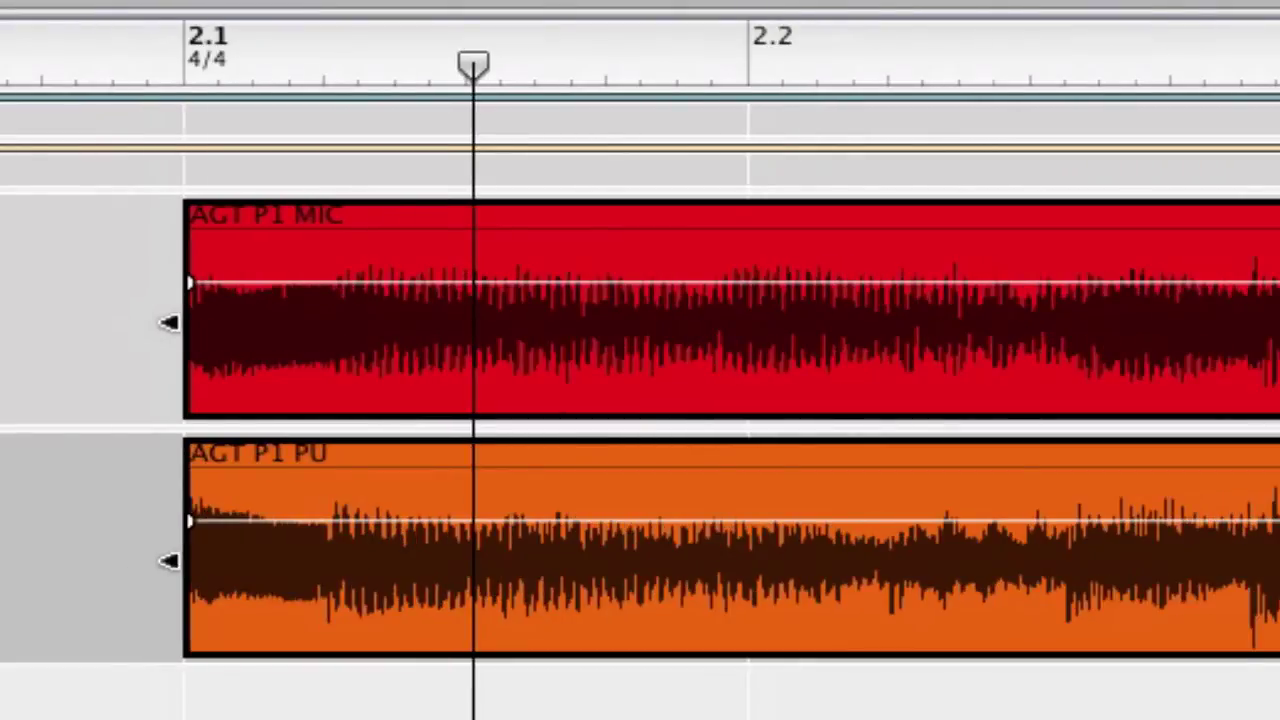
pyautogui.press('super+Left')
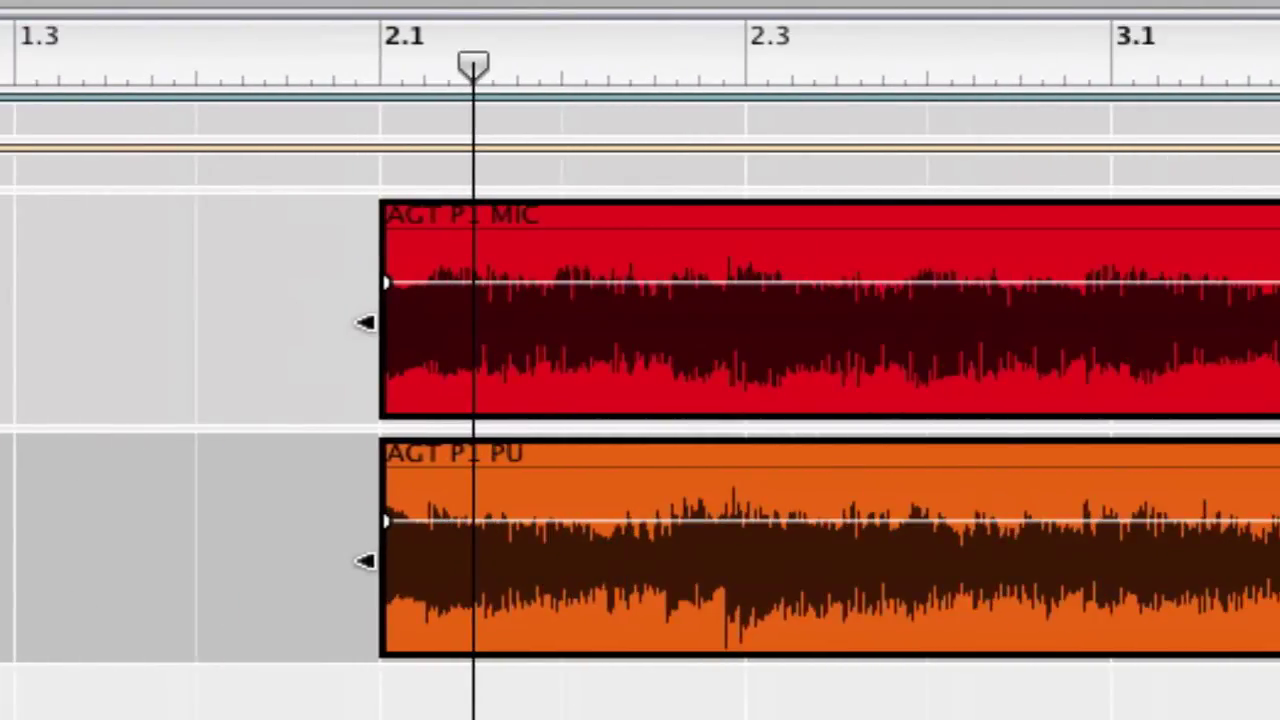
pyautogui.press('Return')
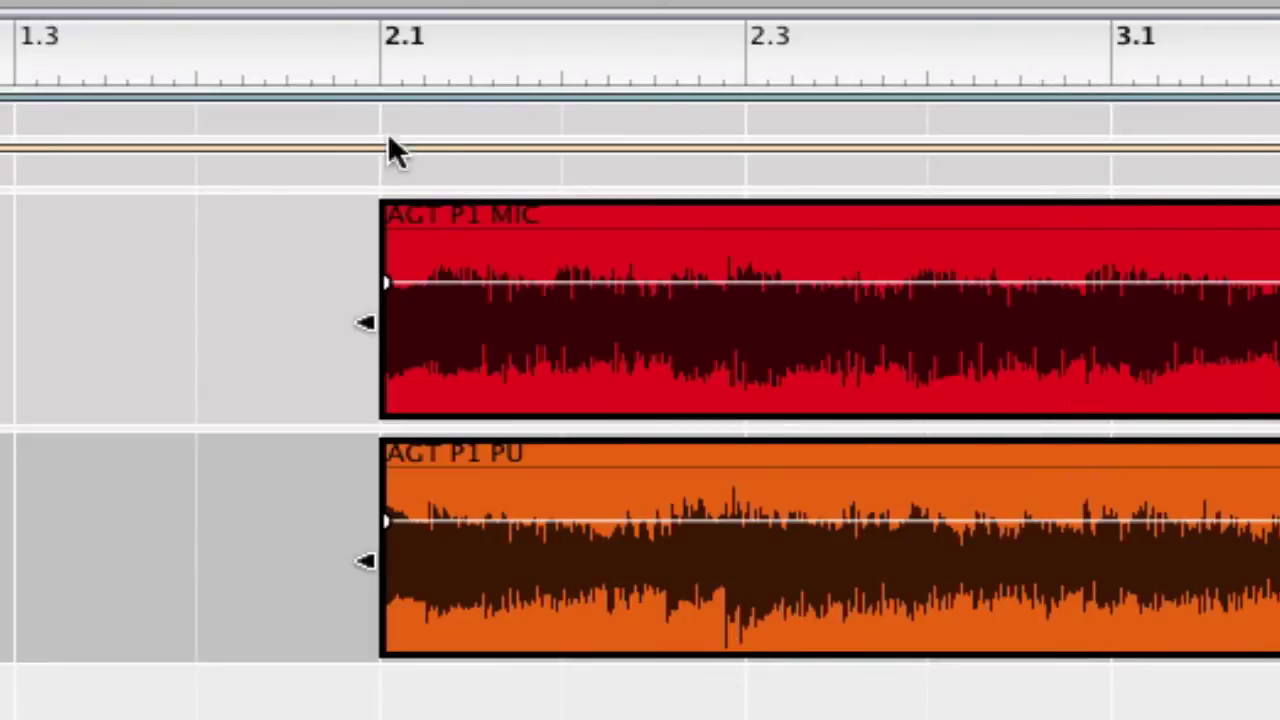
# Place the song position on the chord onset just before 2.3 and split both clips there.
pyautogui.click(722, 50)
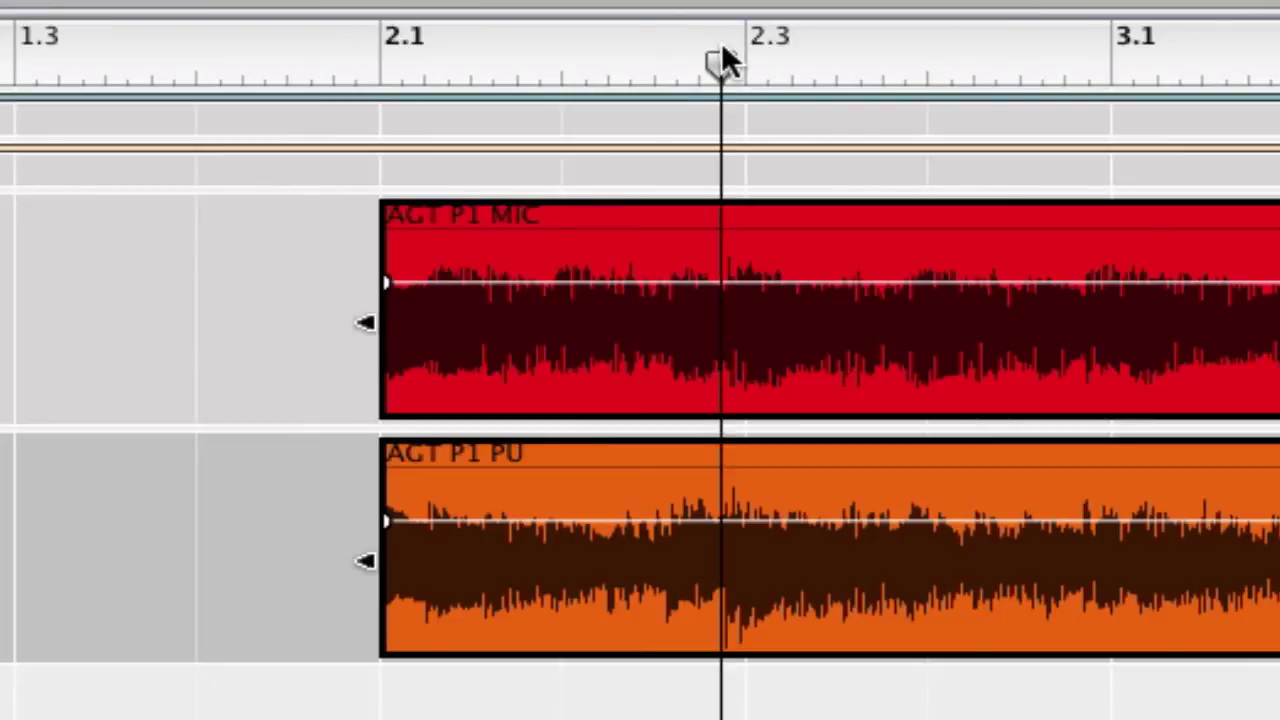
pyautogui.scroll(8, 721, 55)
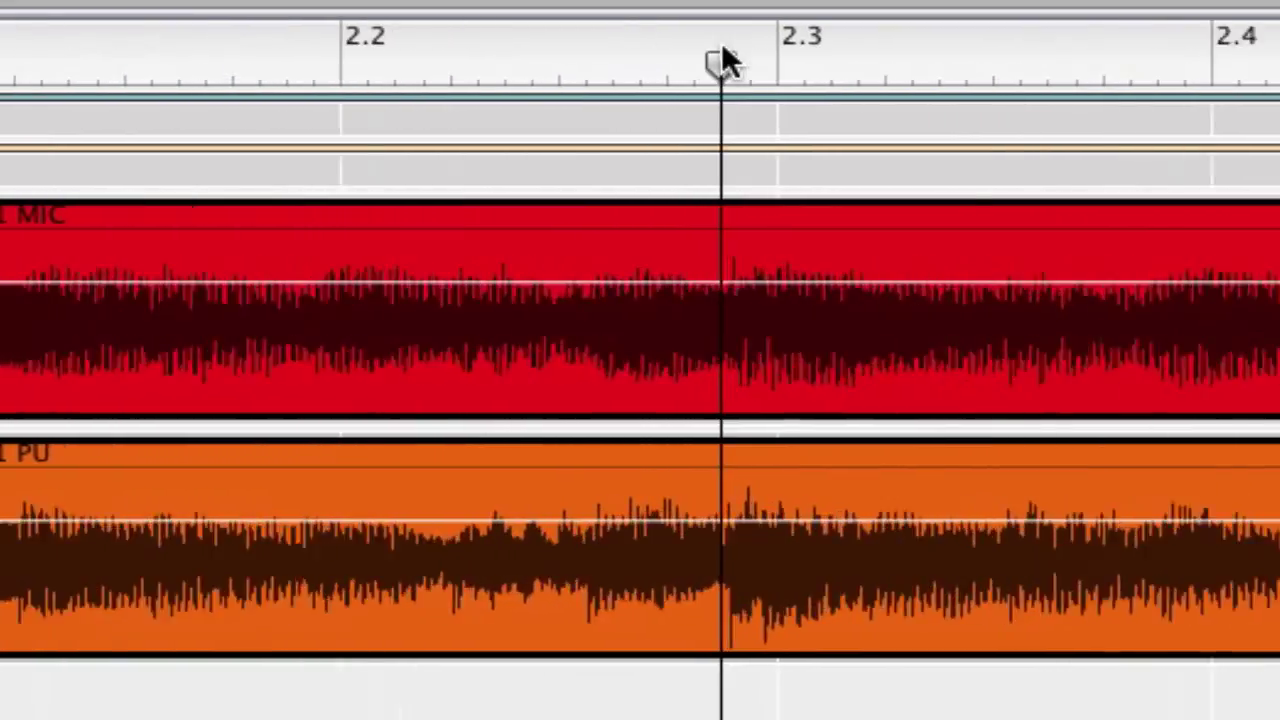
pyautogui.scroll(6, 721, 55)
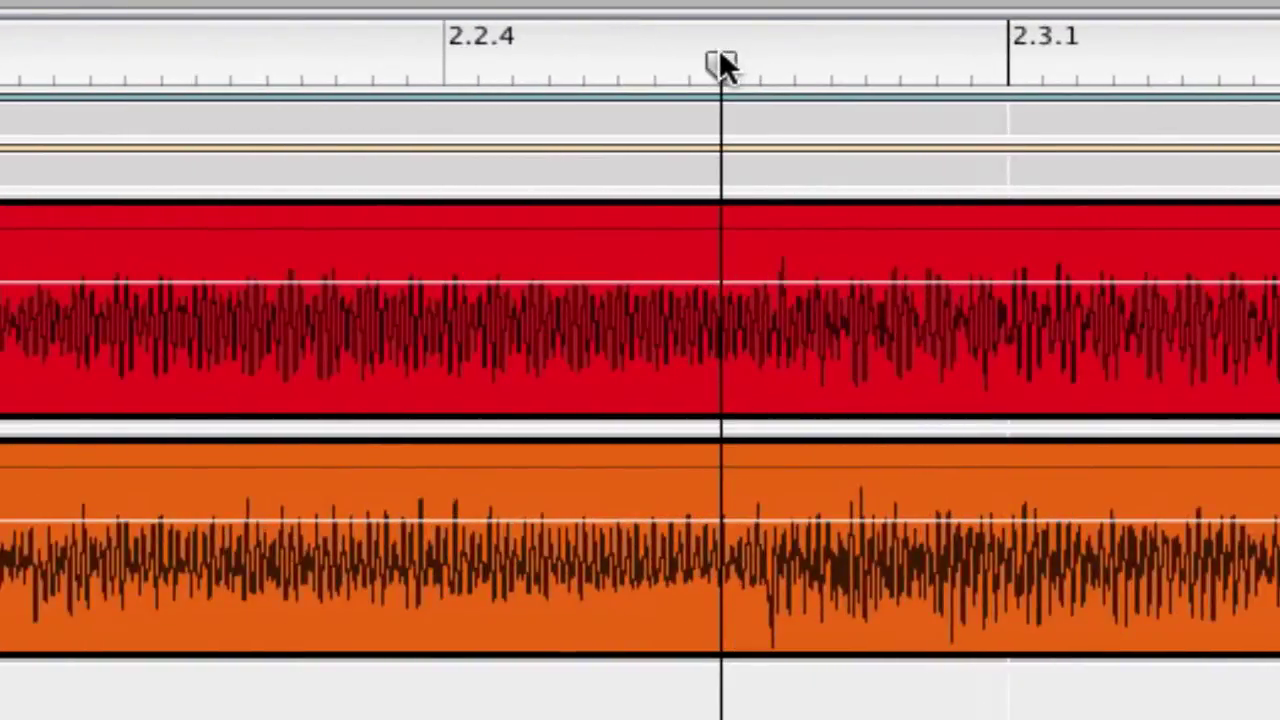
pyautogui.moveTo(720, 62); pyautogui.dragTo(753, 75)
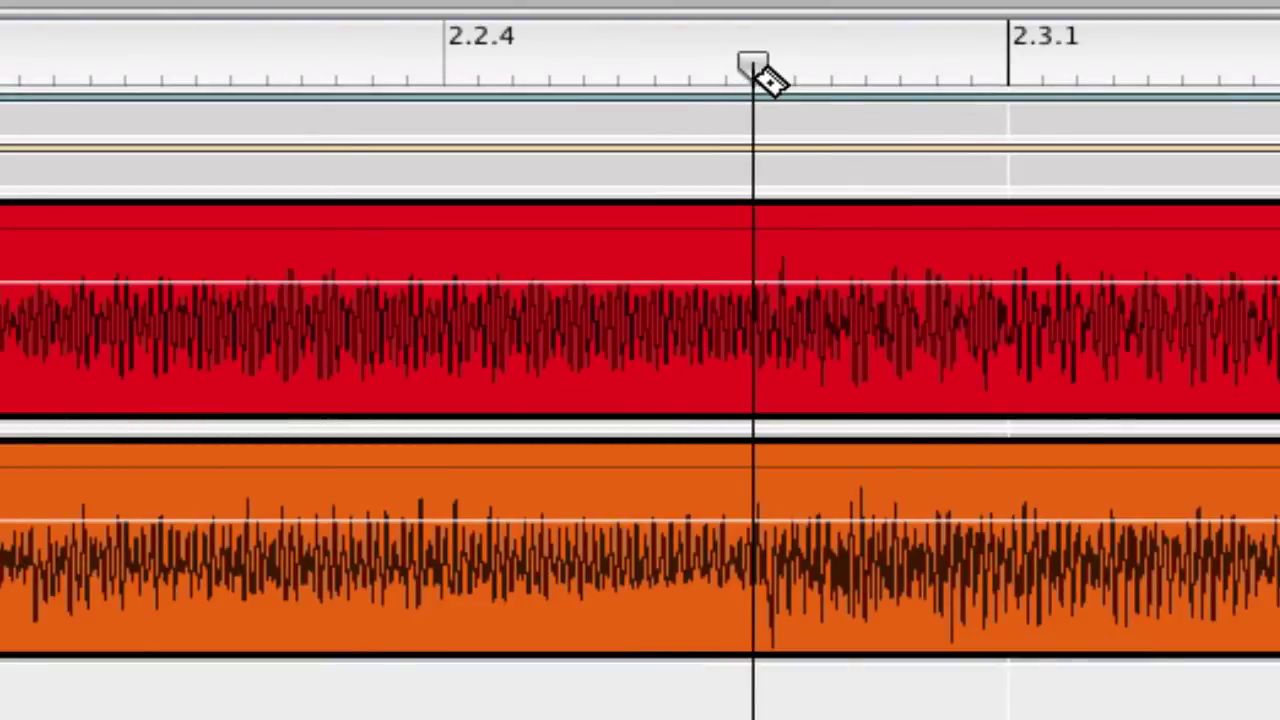
pyautogui.hotkey('ctrl', 'e')
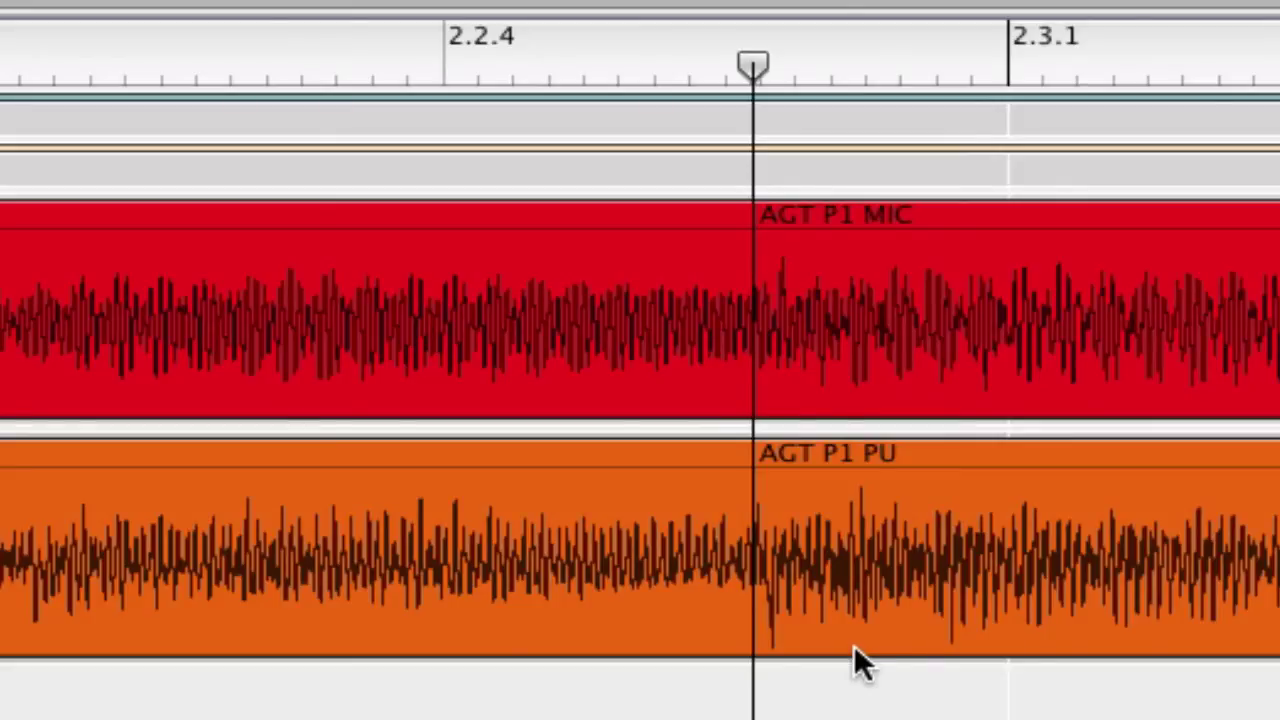
# Trim the later clips' starts and extend the earlier clips' ends so they meet at 2.3.
pyautogui.press('super+Left')
pyautogui.press('super+Left')
pyautogui.press('super+Left')
pyautogui.press('super+Left')
pyautogui.press('super+Left')
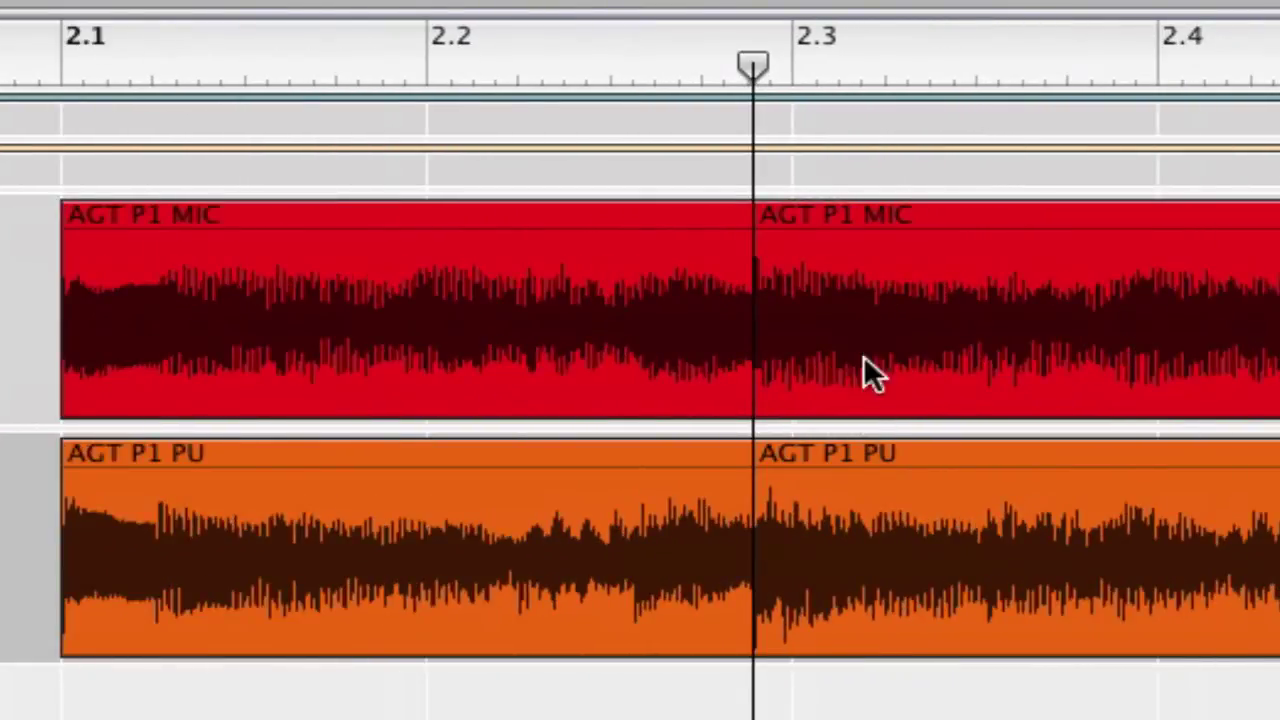
pyautogui.click(905, 282)
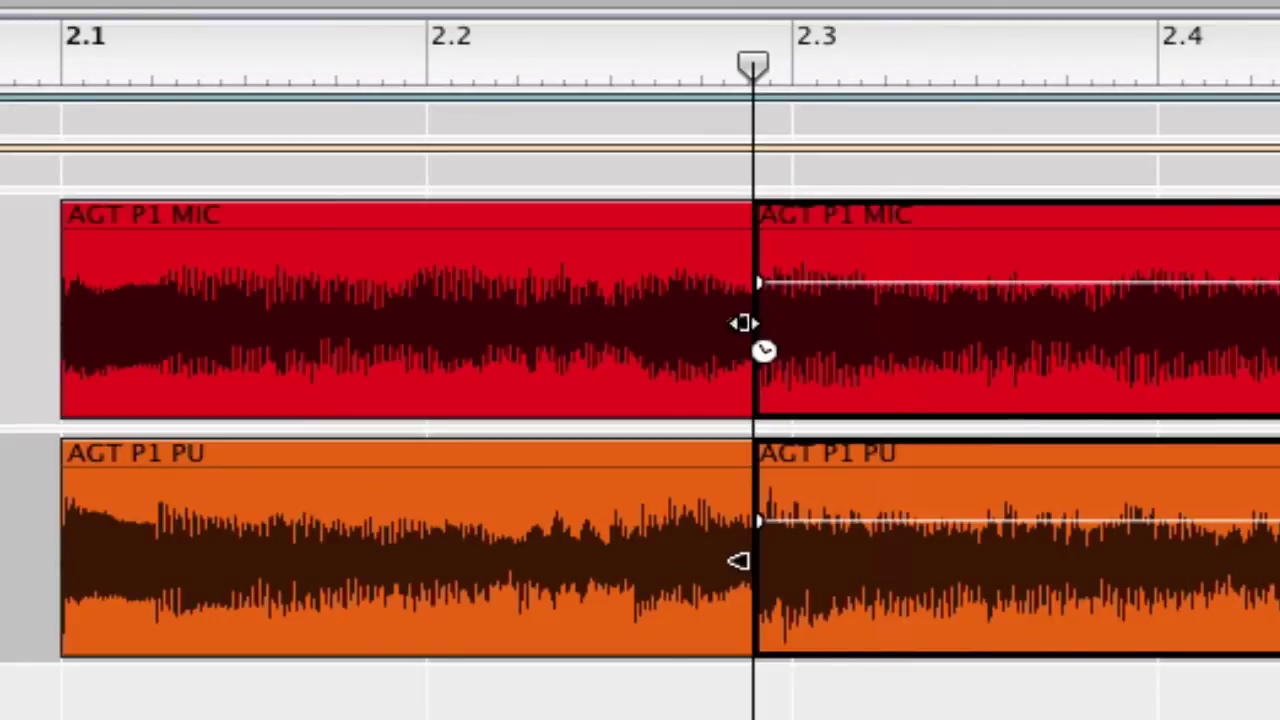
pyautogui.moveTo(749, 323); pyautogui.dragTo(790, 329)
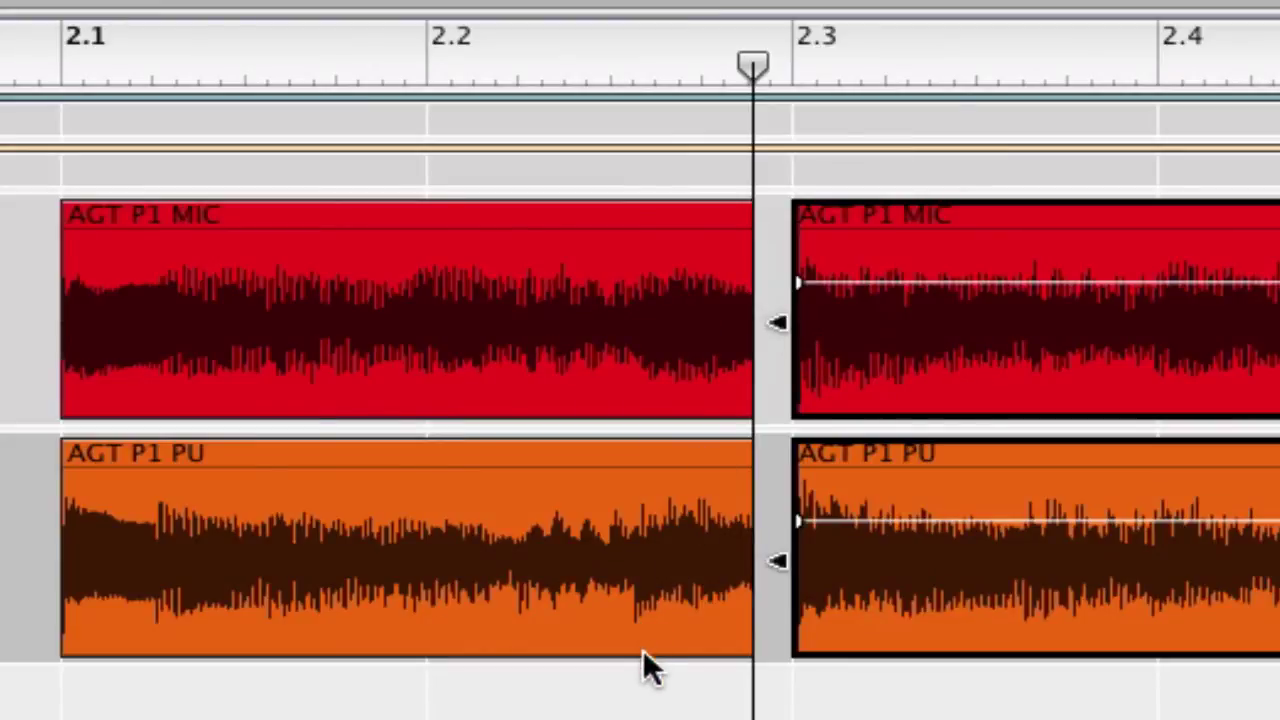
pyautogui.moveTo(645, 688); pyautogui.dragTo(617, 370)
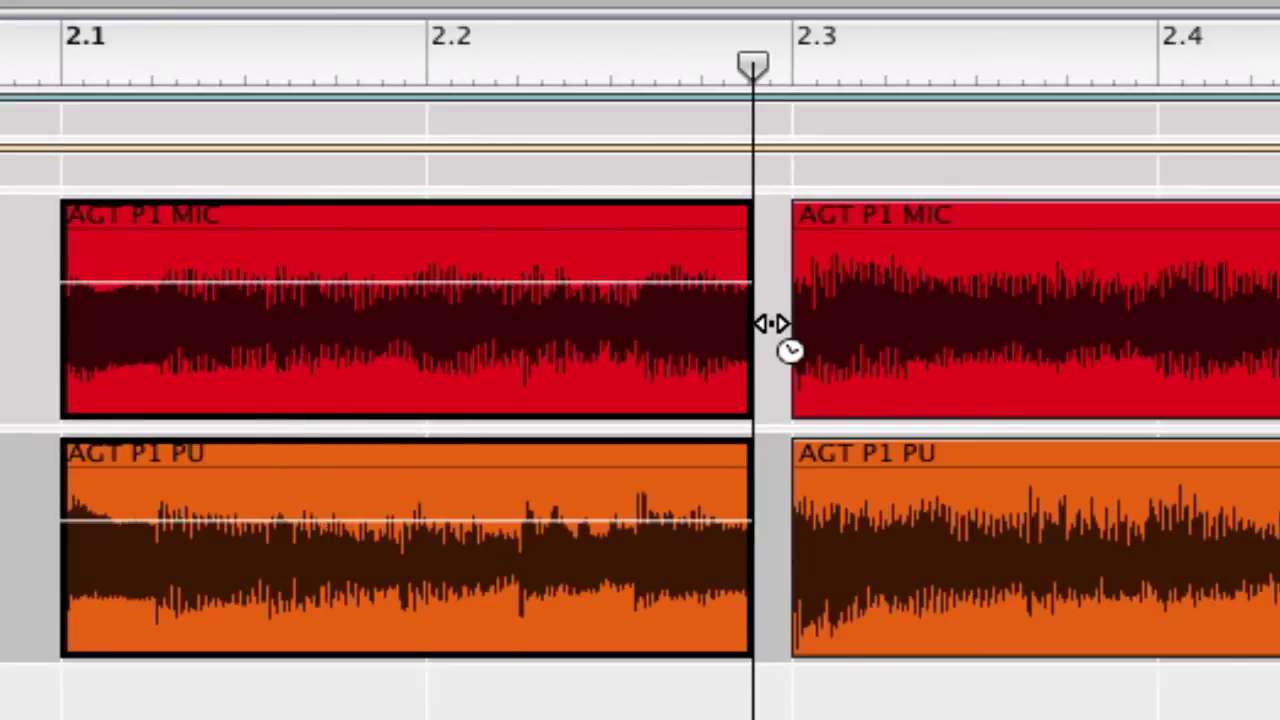
pyautogui.moveTo(772, 323); pyautogui.dragTo(777, 328)
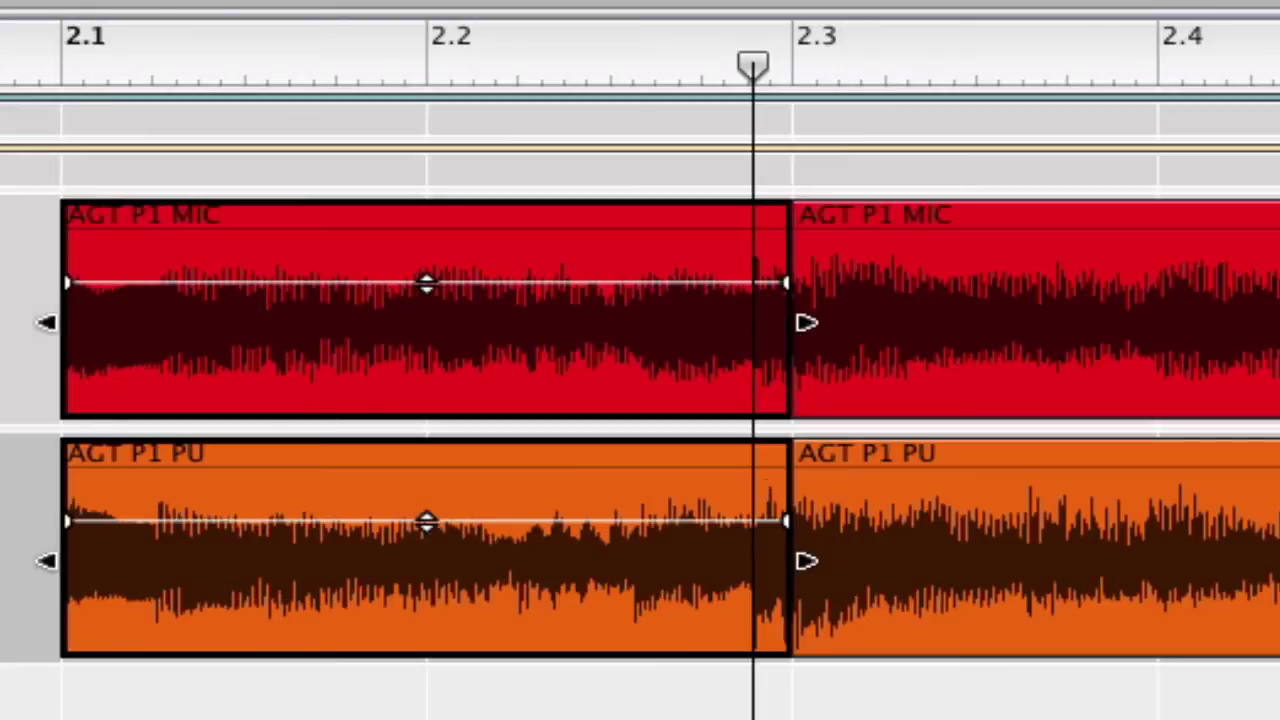
pyautogui.press('Return')
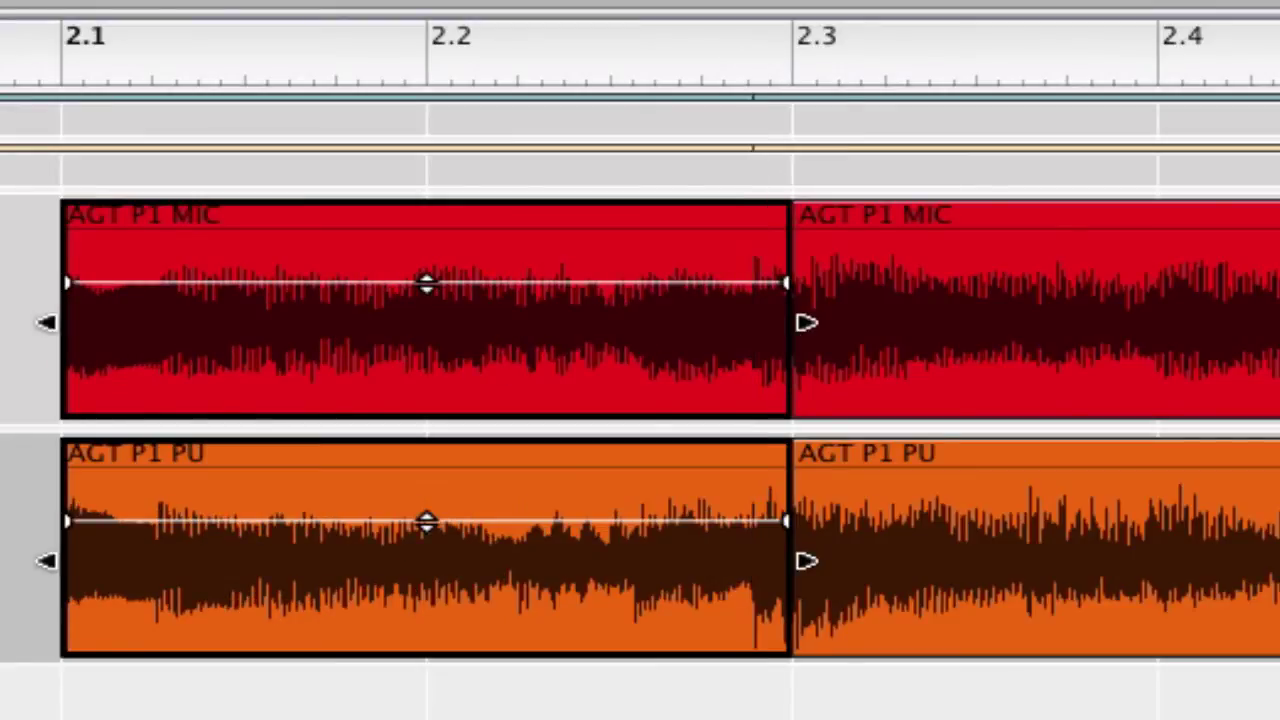
pyautogui.press('Escape')
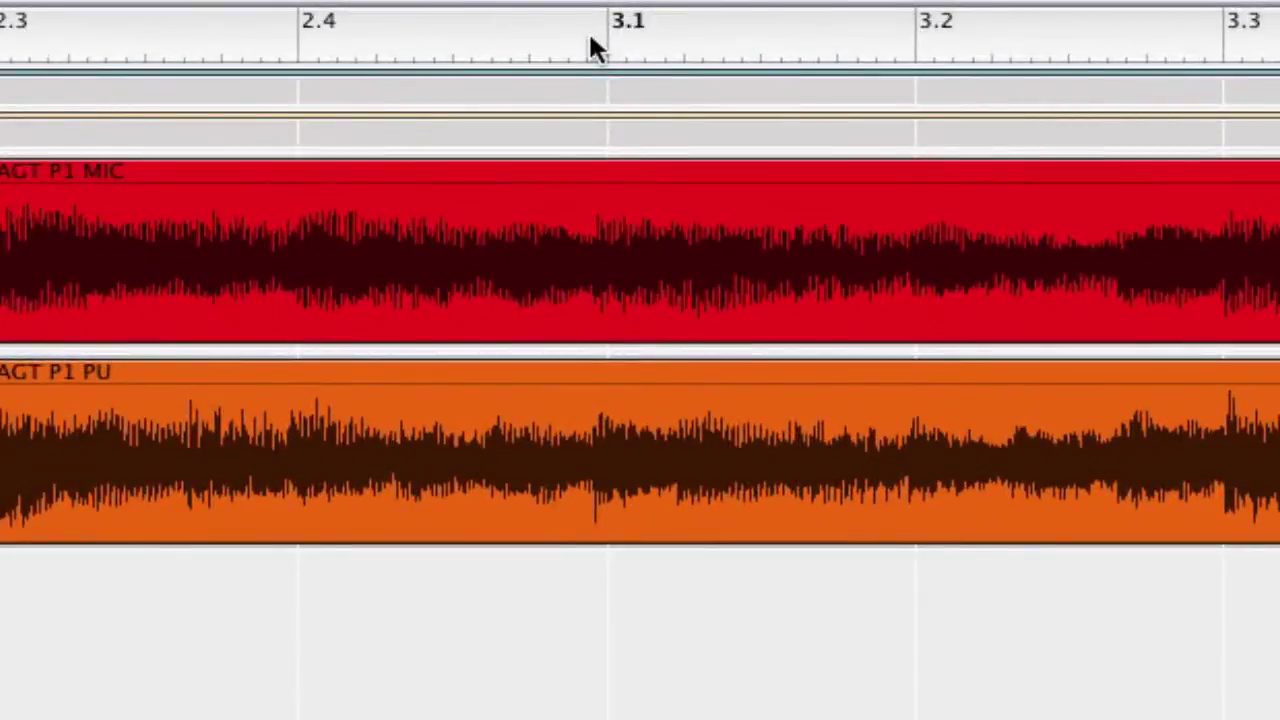
# Set the song position on the chord onset near bar 3.1 and split both clips there.
pyautogui.click(590, 42)
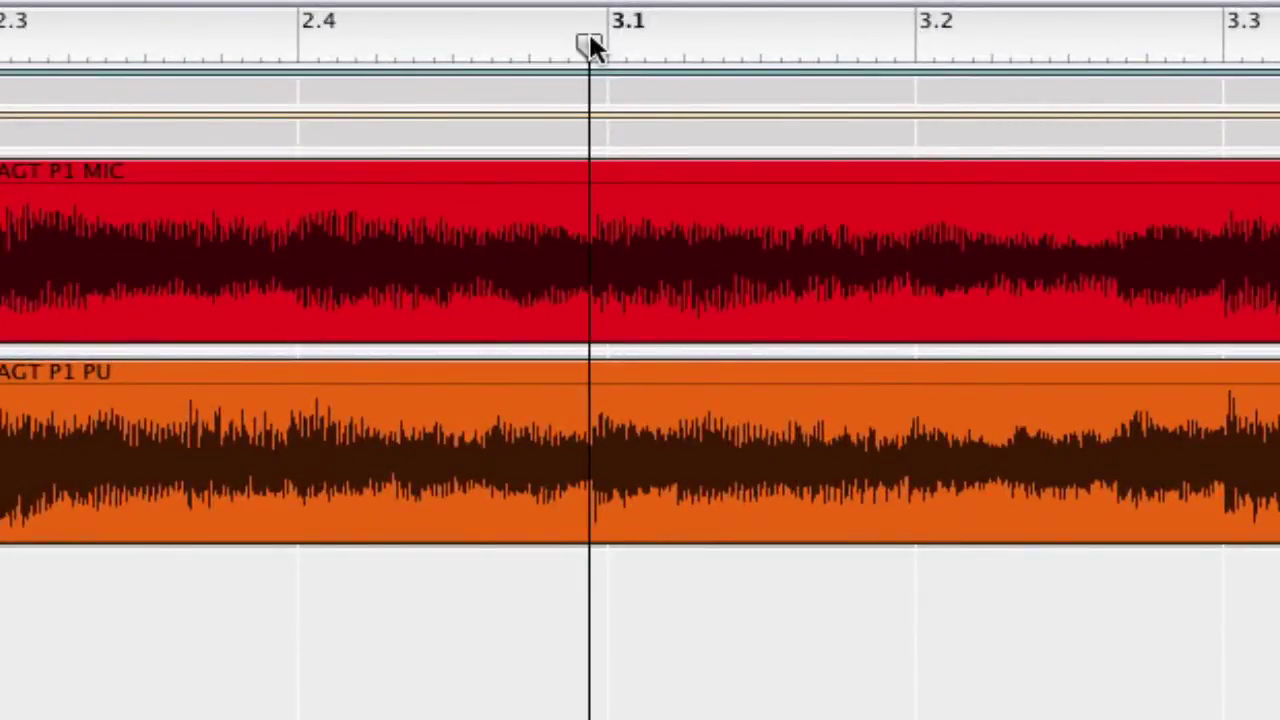
pyautogui.scroll(6, 589, 42)
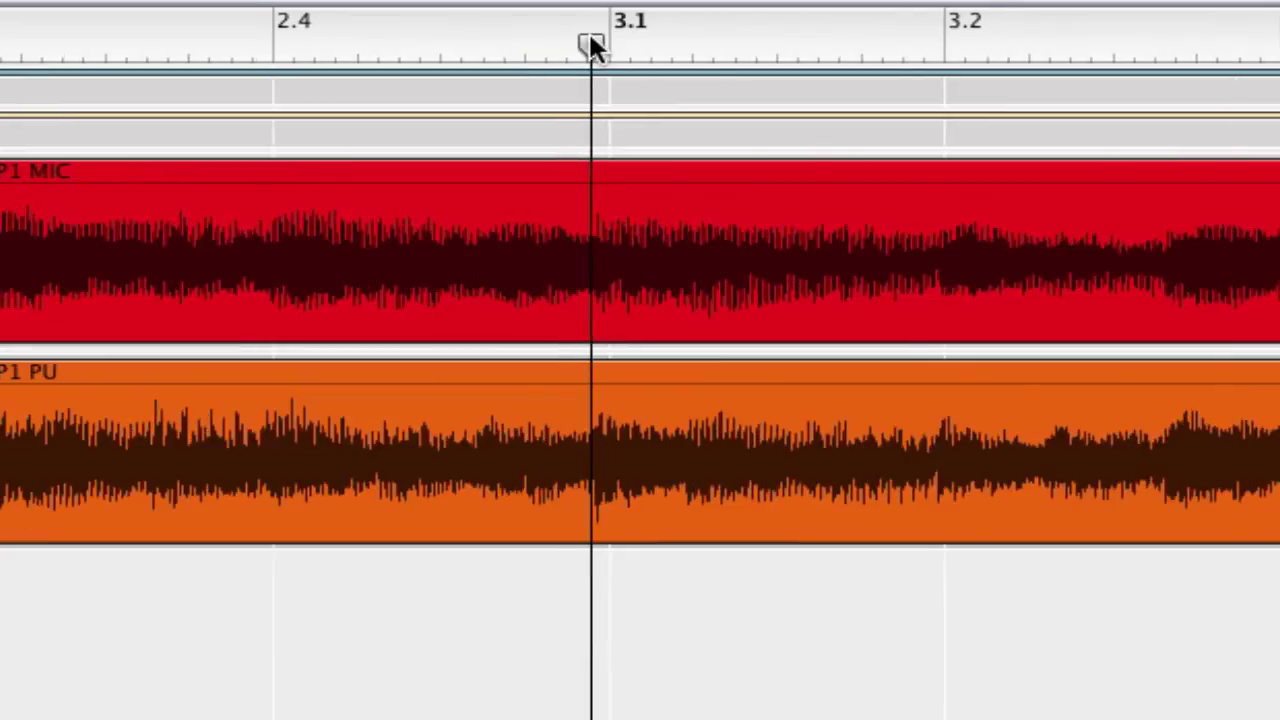
pyautogui.scroll(2, 590, 42)
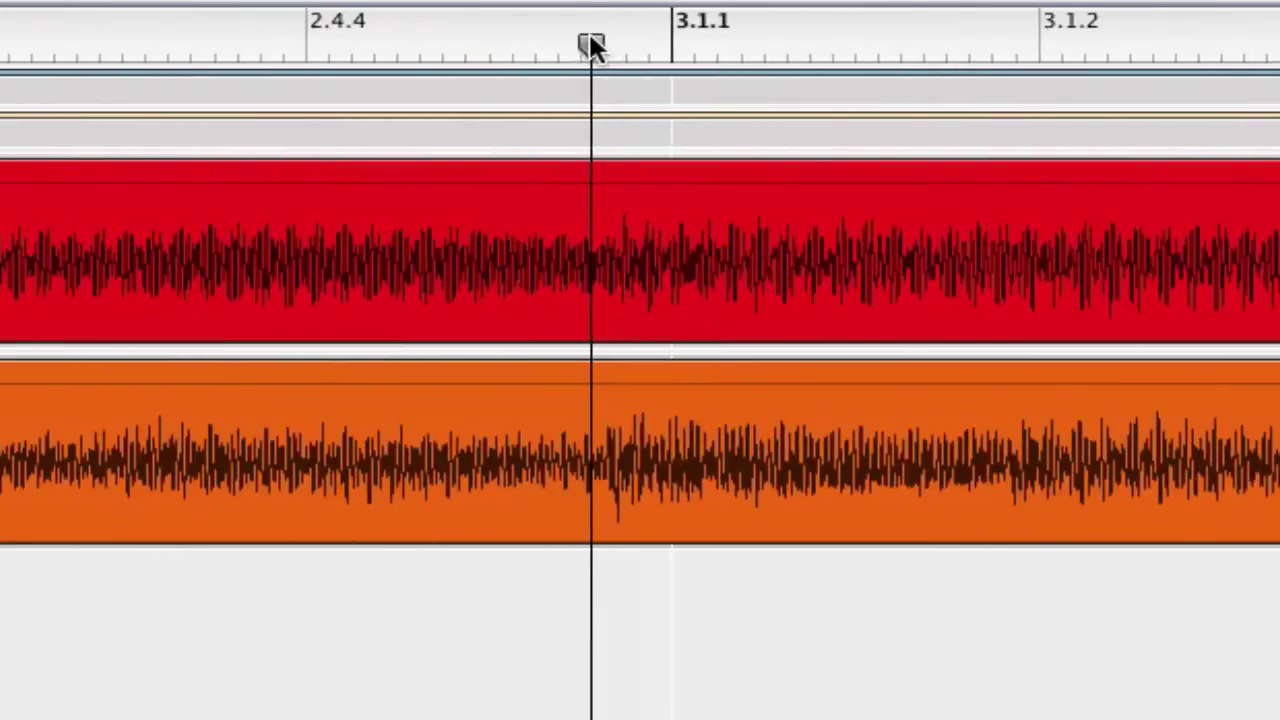
pyautogui.moveTo(591, 44); pyautogui.dragTo(603, 47)
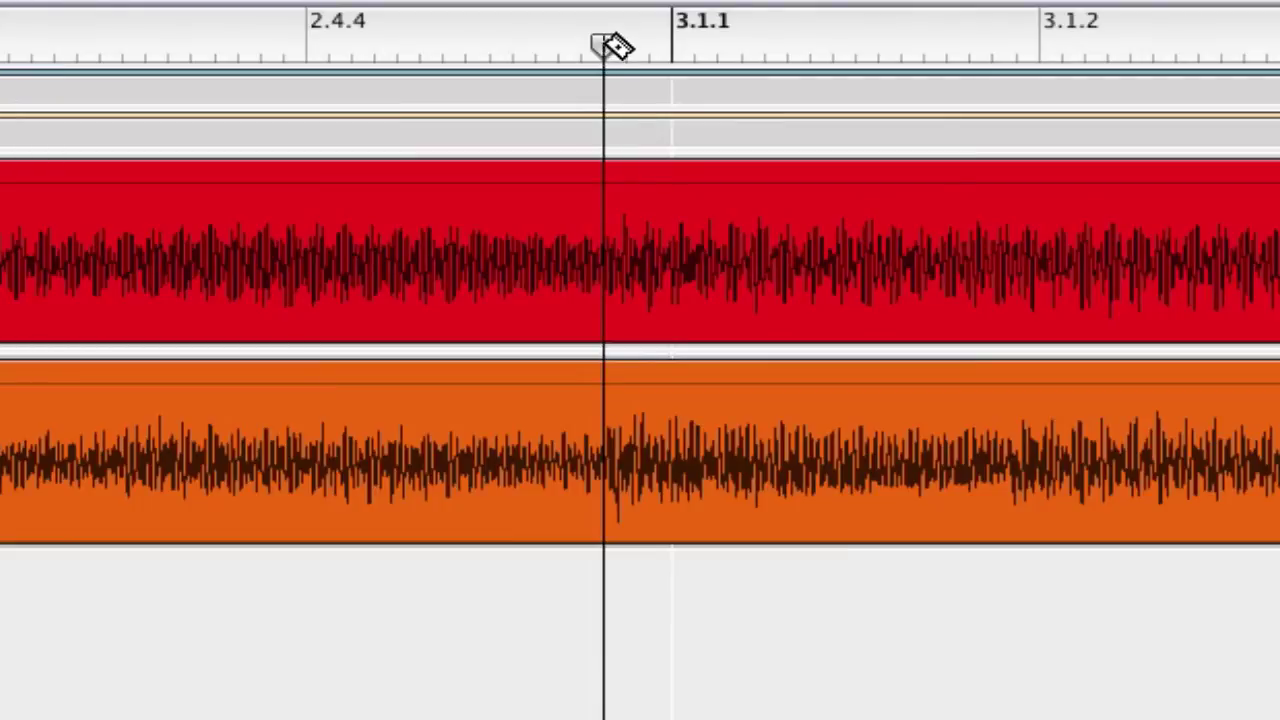
pyautogui.press('super+t')
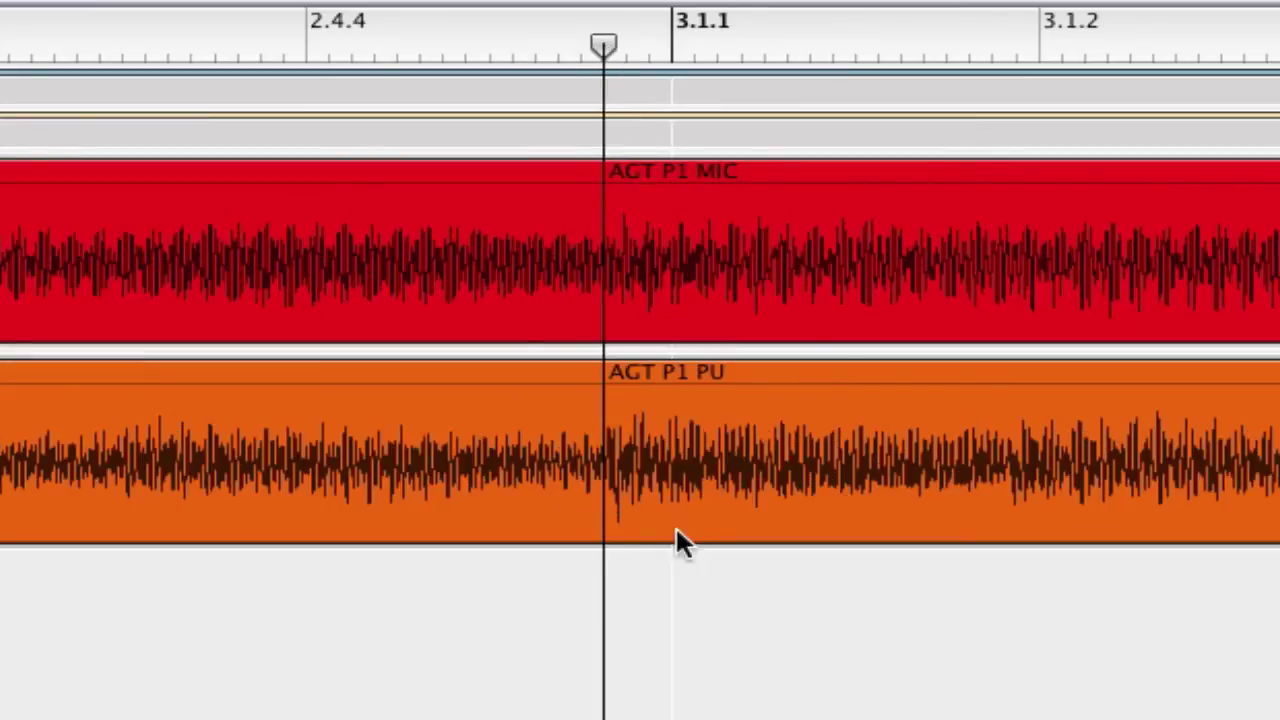
# Move the later clips to start at 3.1.1 and extend the earlier clips to close the gap.
pyautogui.click(777, 490)
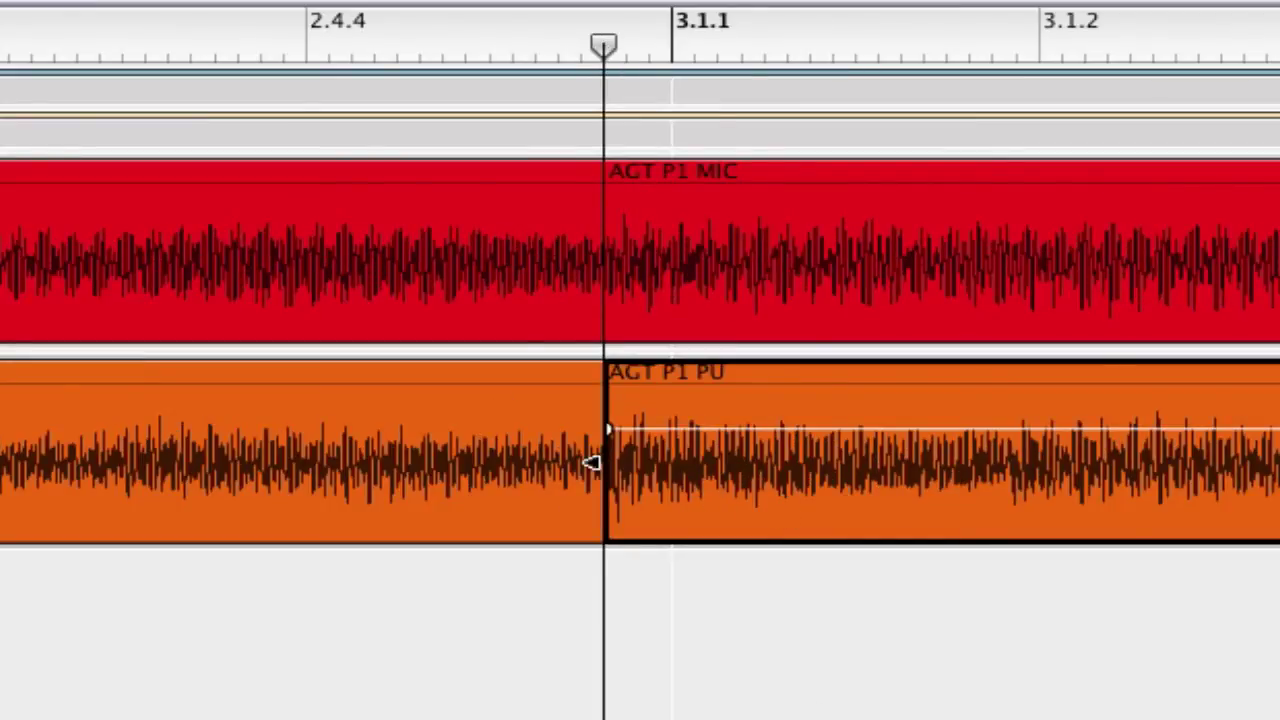
pyautogui.moveTo(794, 388); pyautogui.dragTo(800, 226)
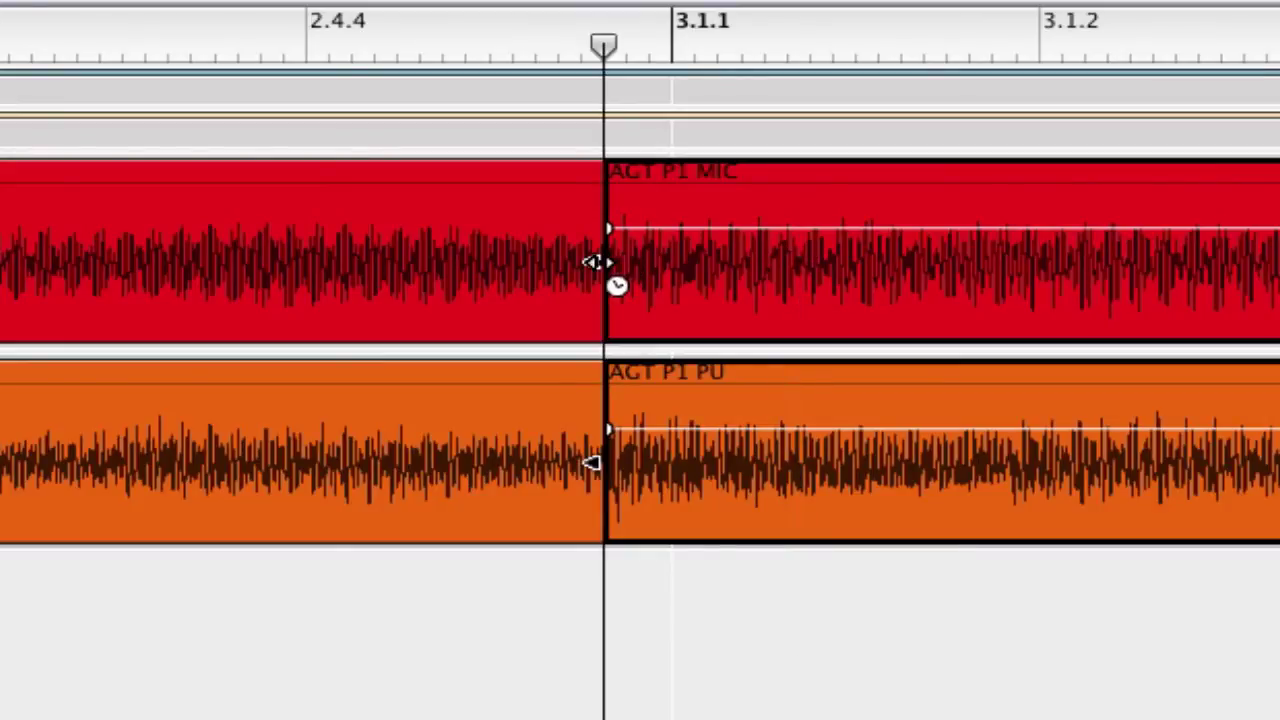
pyautogui.moveTo(598, 263); pyautogui.dragTo(652, 263)
pyautogui.press('super+z')
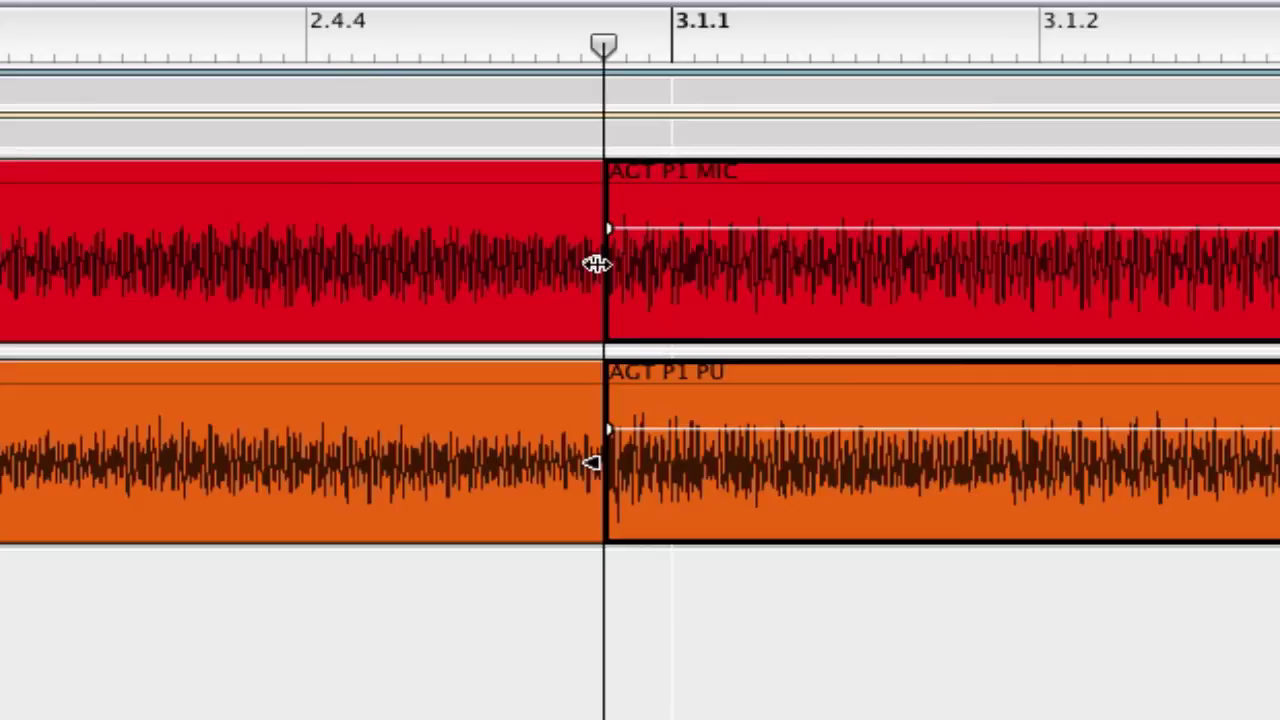
pyautogui.moveTo(592, 264); pyautogui.dragTo(680, 270)
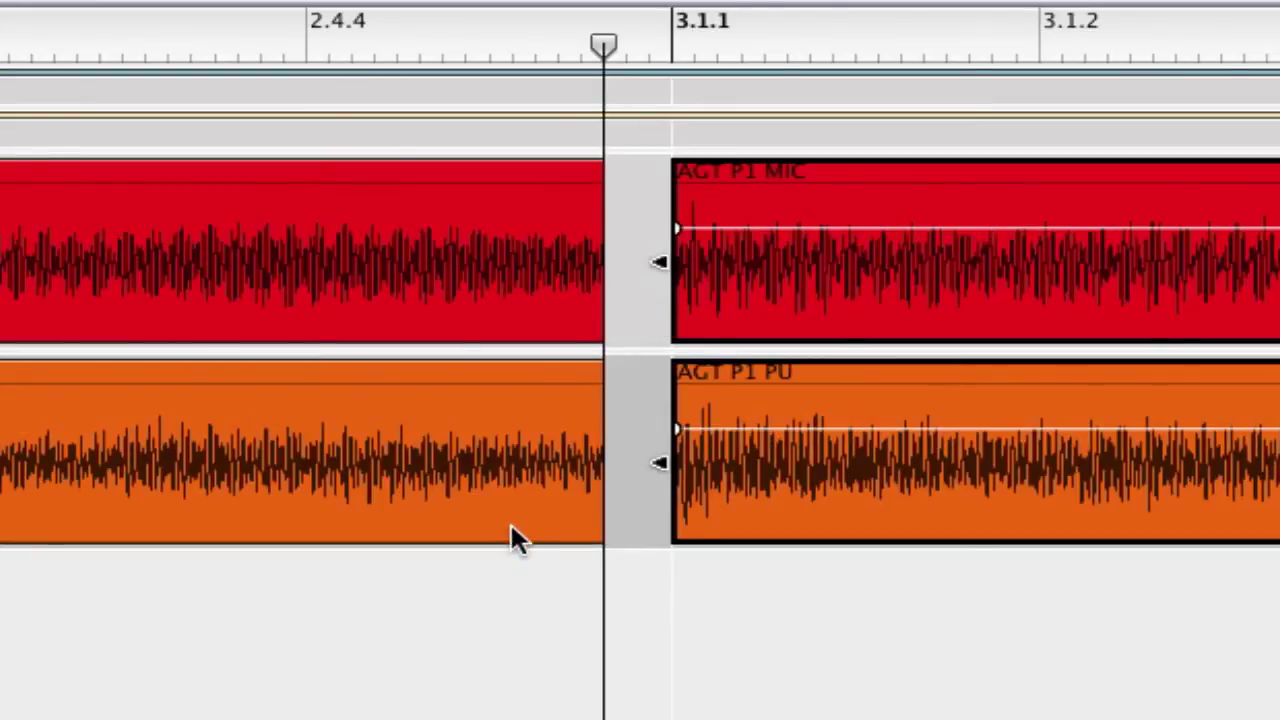
pyautogui.click(494, 571)
pyautogui.click(494, 300)
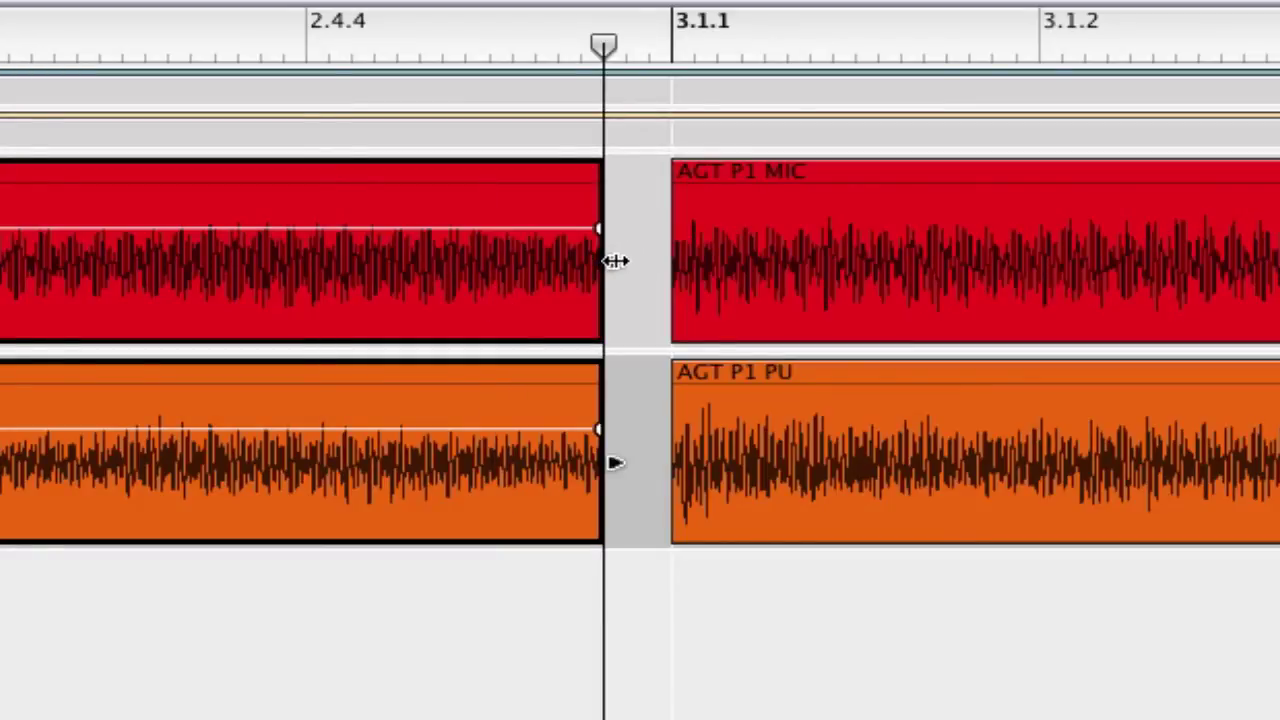
pyautogui.moveTo(615, 260); pyautogui.dragTo(672, 262)
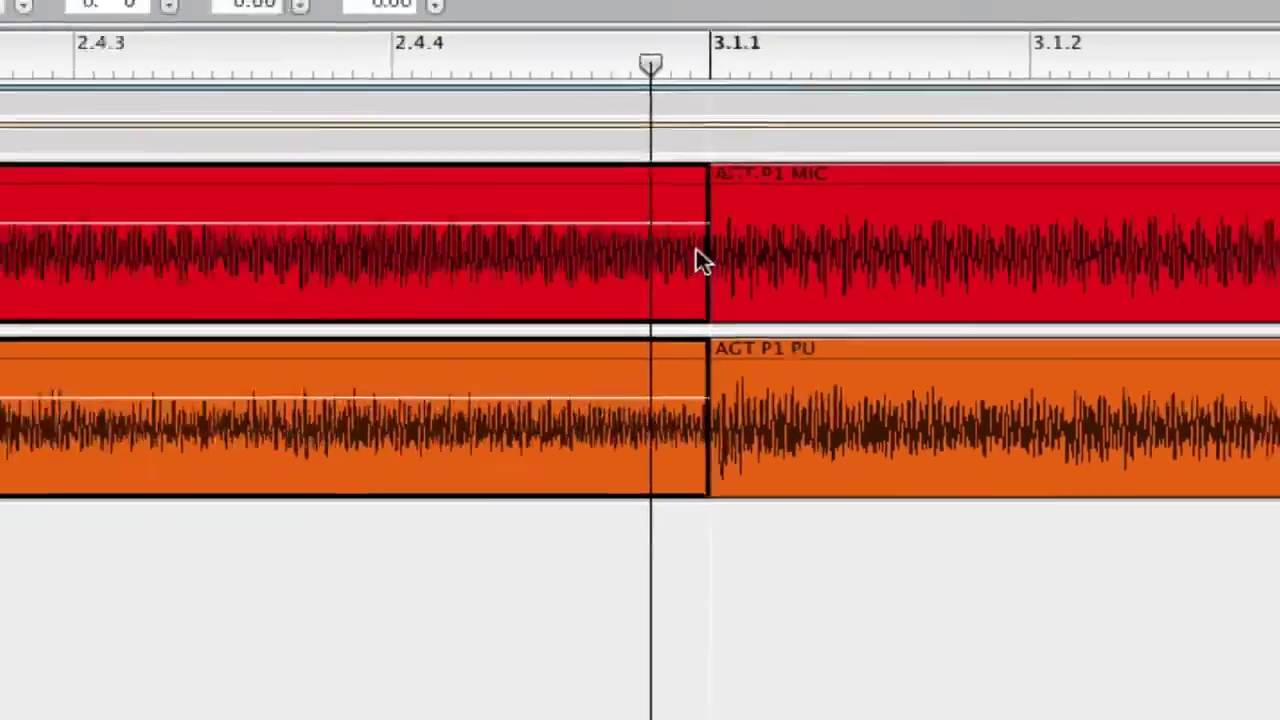
# Deselect the regions, move the song position back to 1.3, and start playback.
pyautogui.click(709, 428)
pyautogui.scroll(-5, 709, 428)
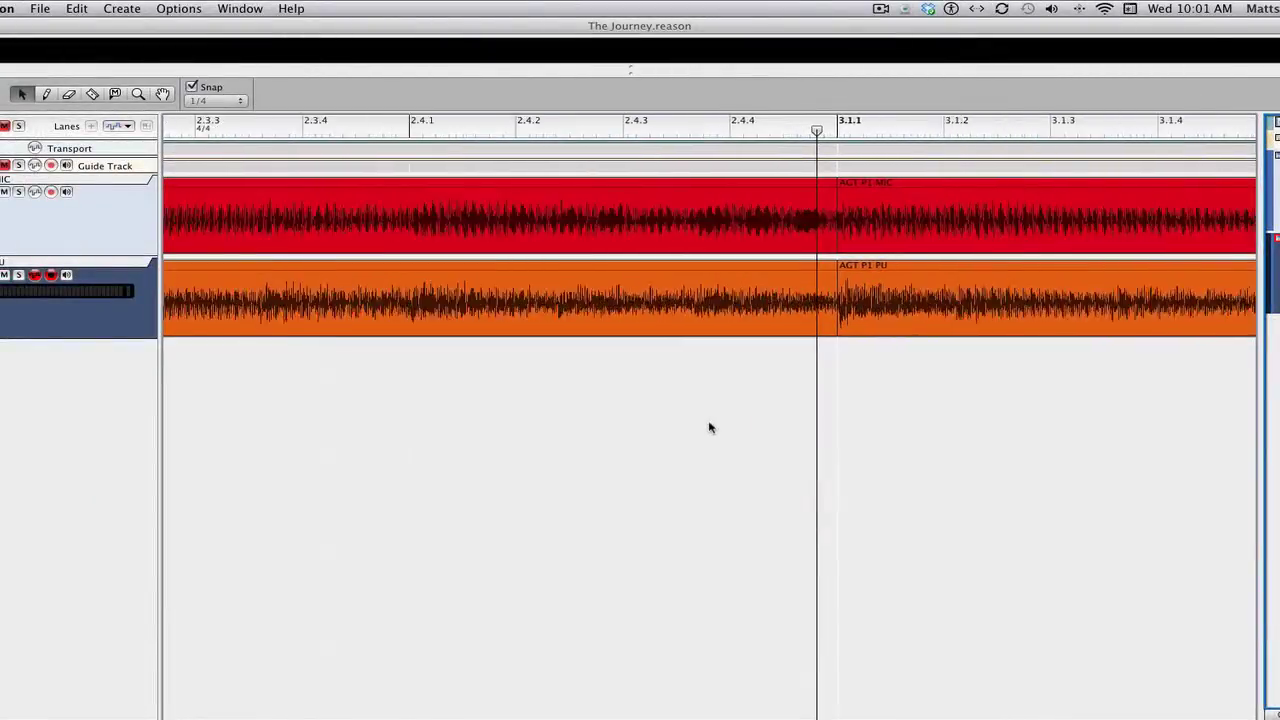
pyautogui.scroll(-3, 709, 428)
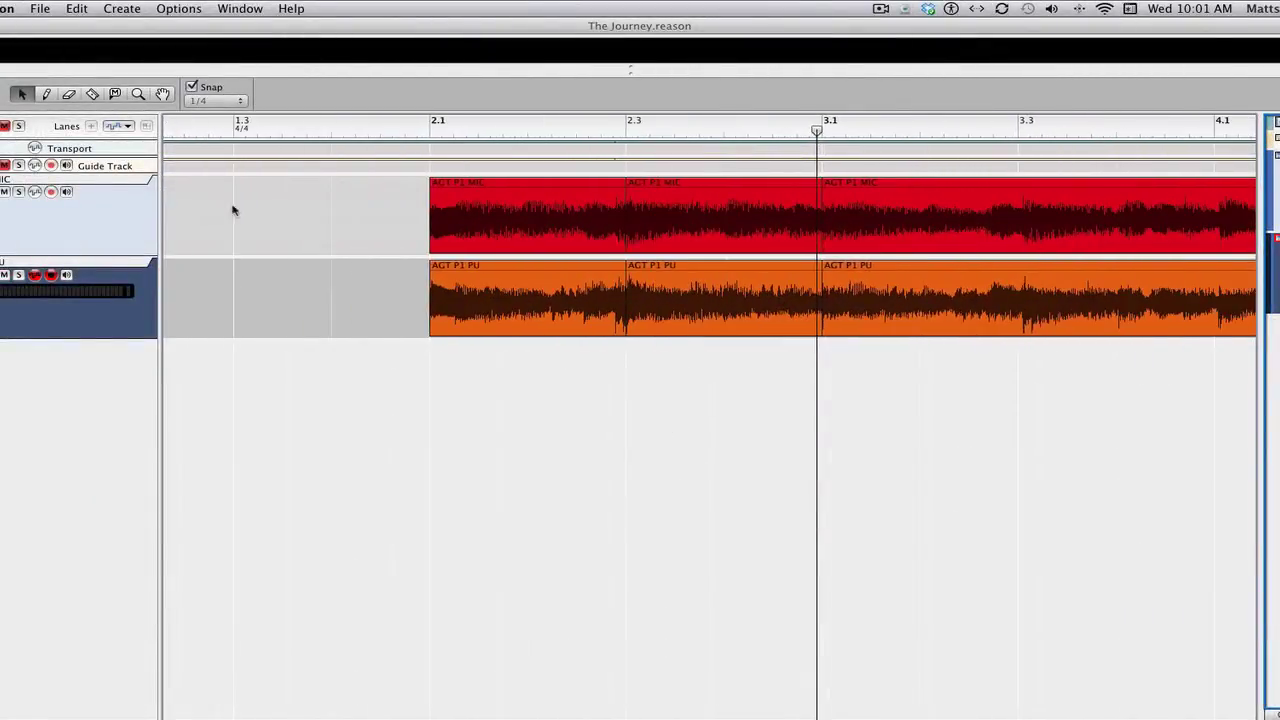
pyautogui.click(203, 130)
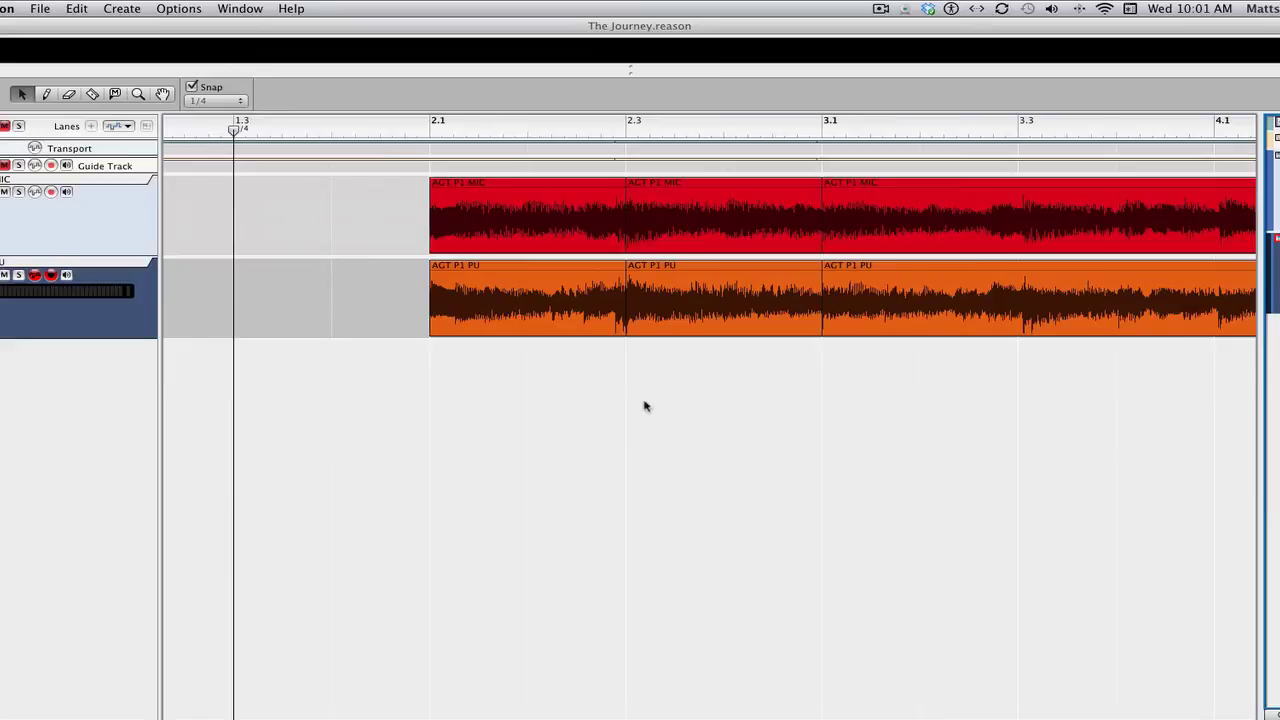
pyautogui.press('space')
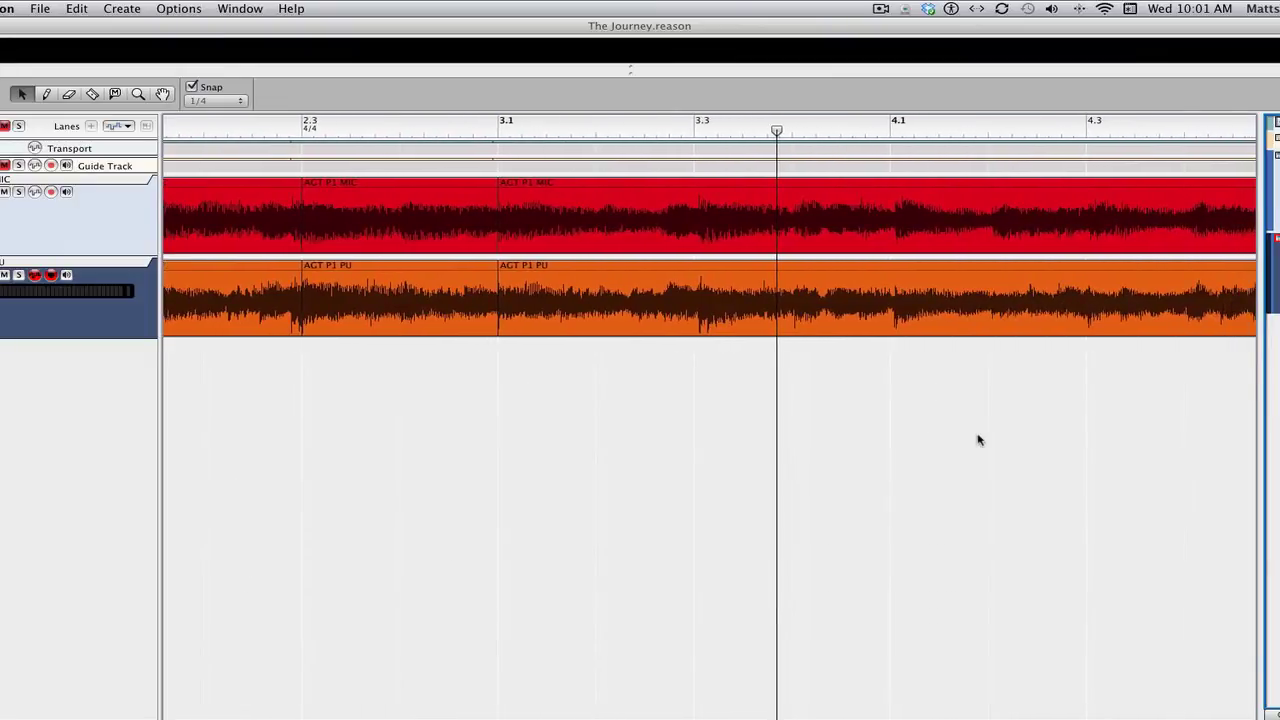
# Place the song position just past 3.3.1 and split both guitar regions there.
pyautogui.click(692, 127)
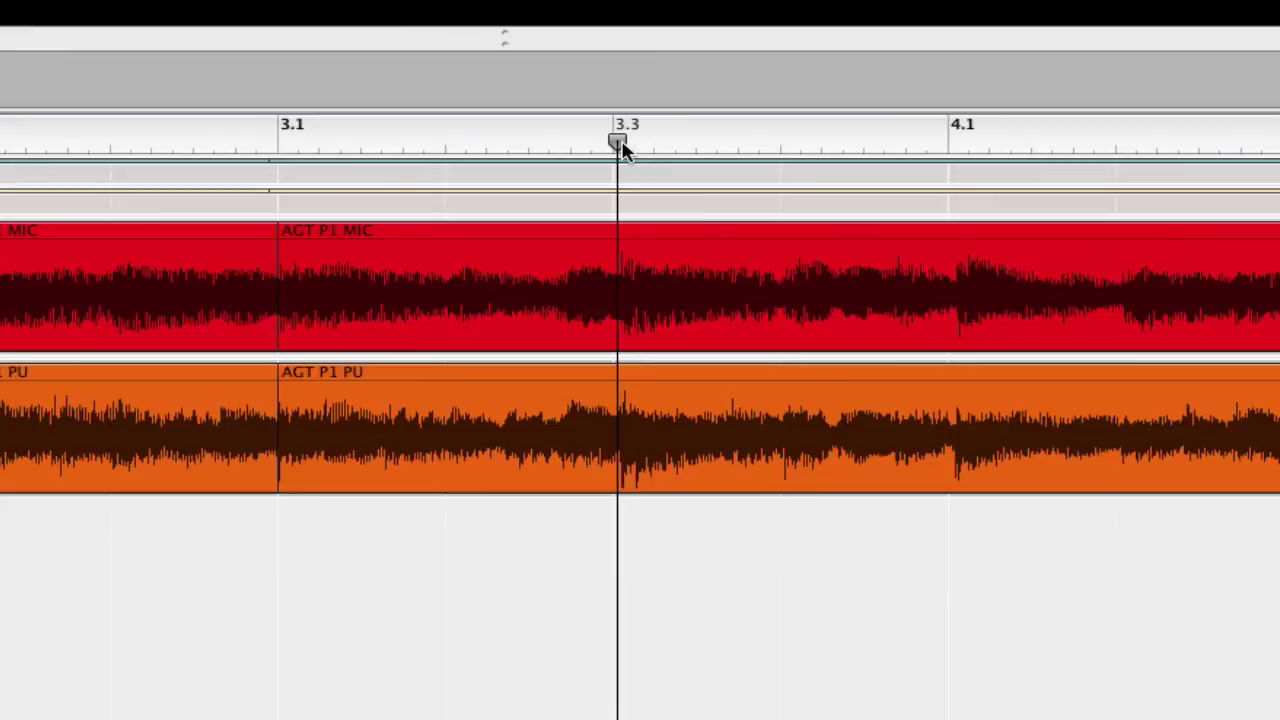
pyautogui.moveTo(622, 148); pyautogui.dragTo(621, 148)
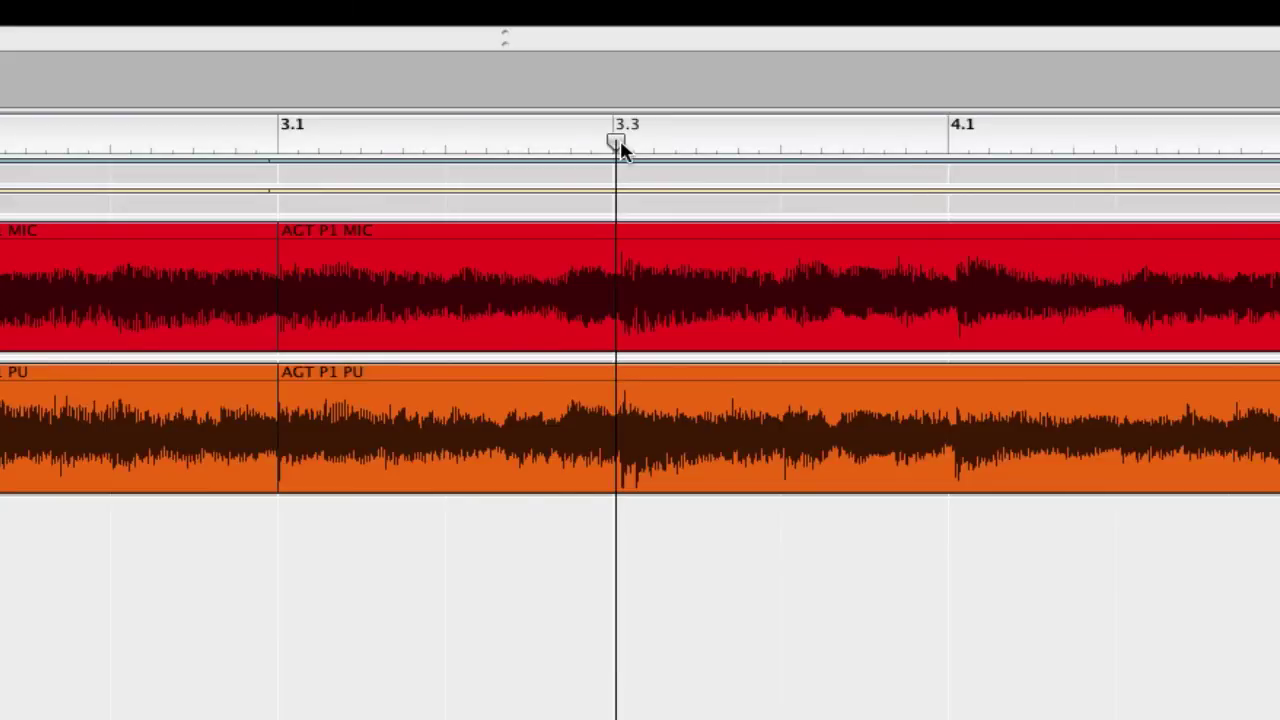
pyautogui.scroll(-1, 621, 148)
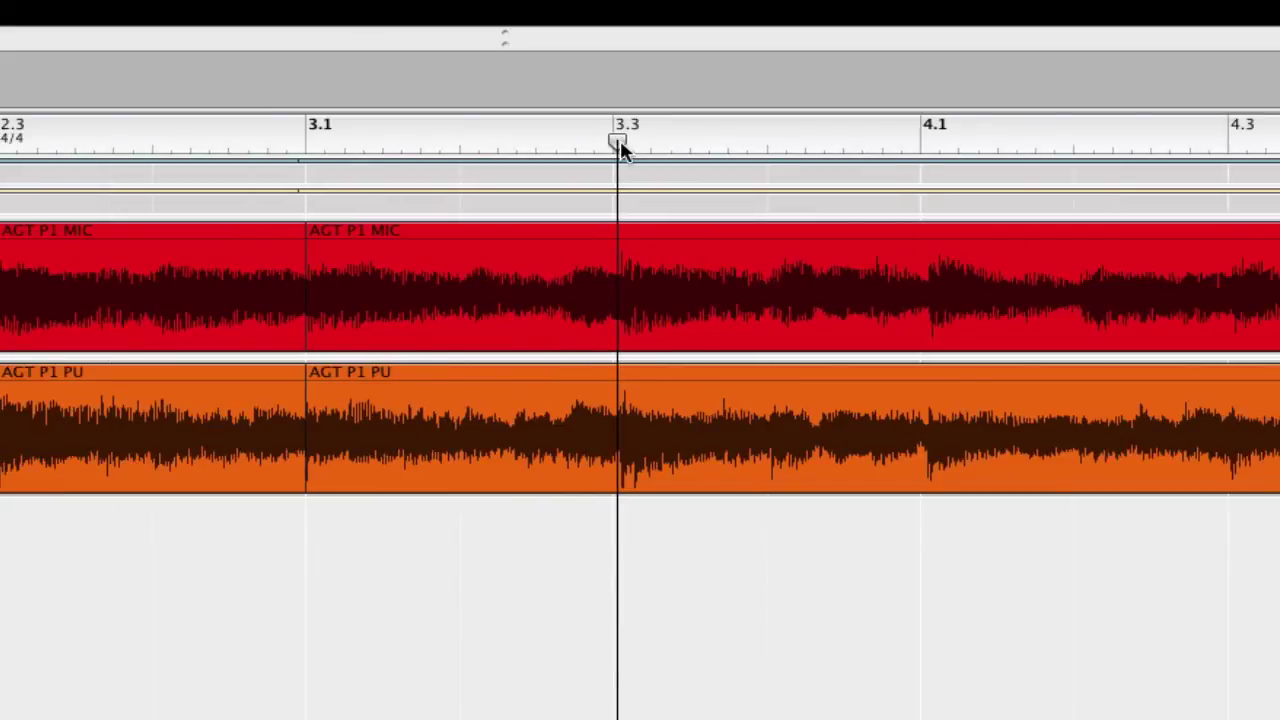
pyautogui.scroll(6, 621, 148)
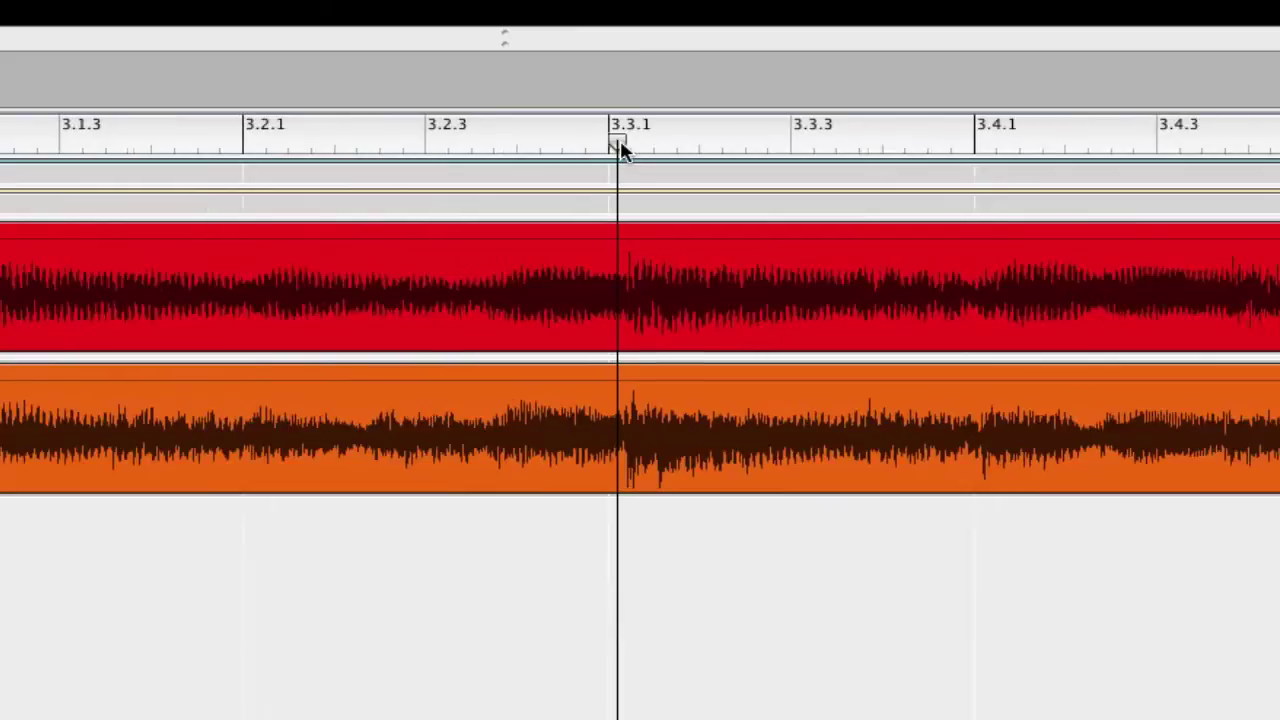
pyautogui.moveTo(620, 143); pyautogui.dragTo(635, 156)
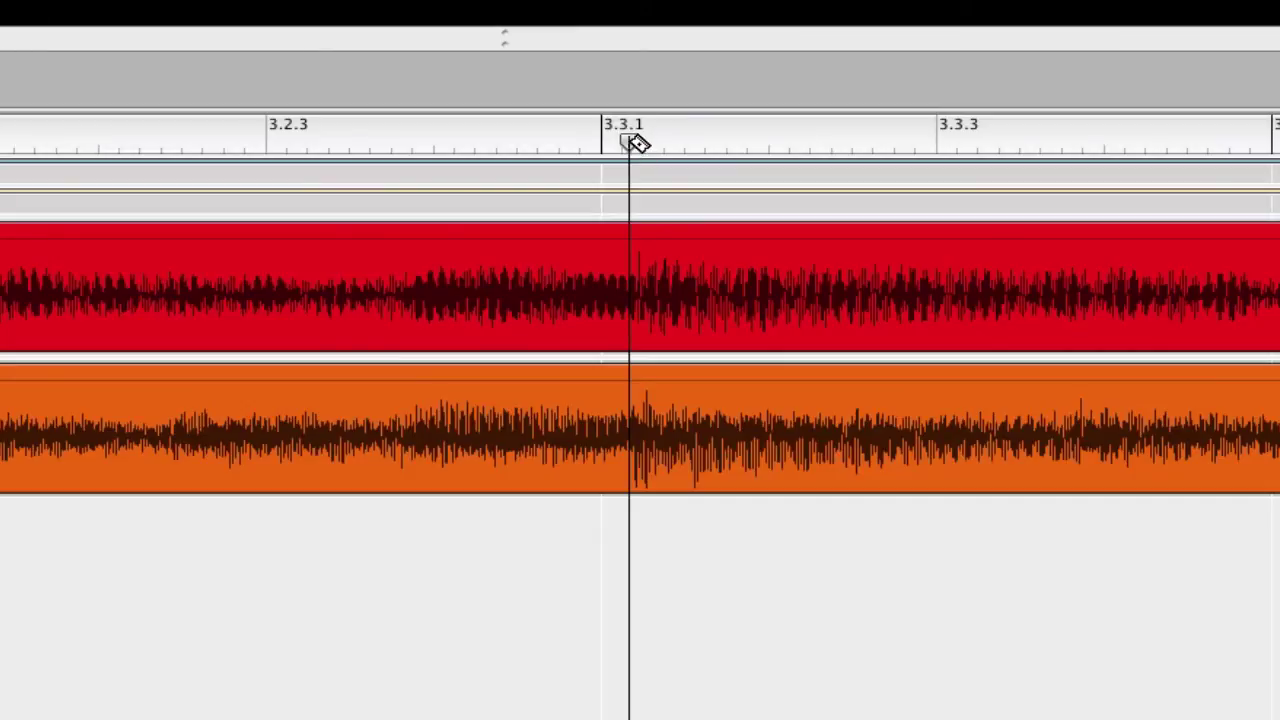
pyautogui.press('super+t')
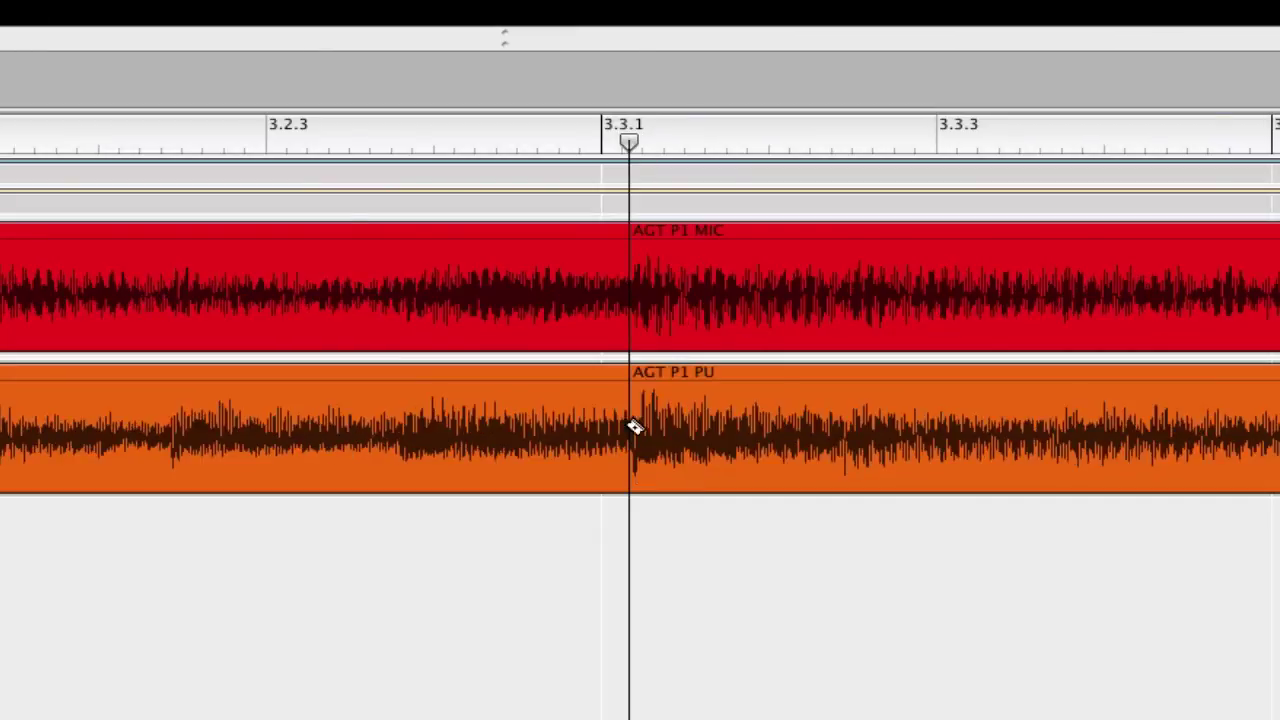
pyautogui.press('super+Left')
pyautogui.press('super+Left')
pyautogui.press('super+Left')
pyautogui.press('super+Left')
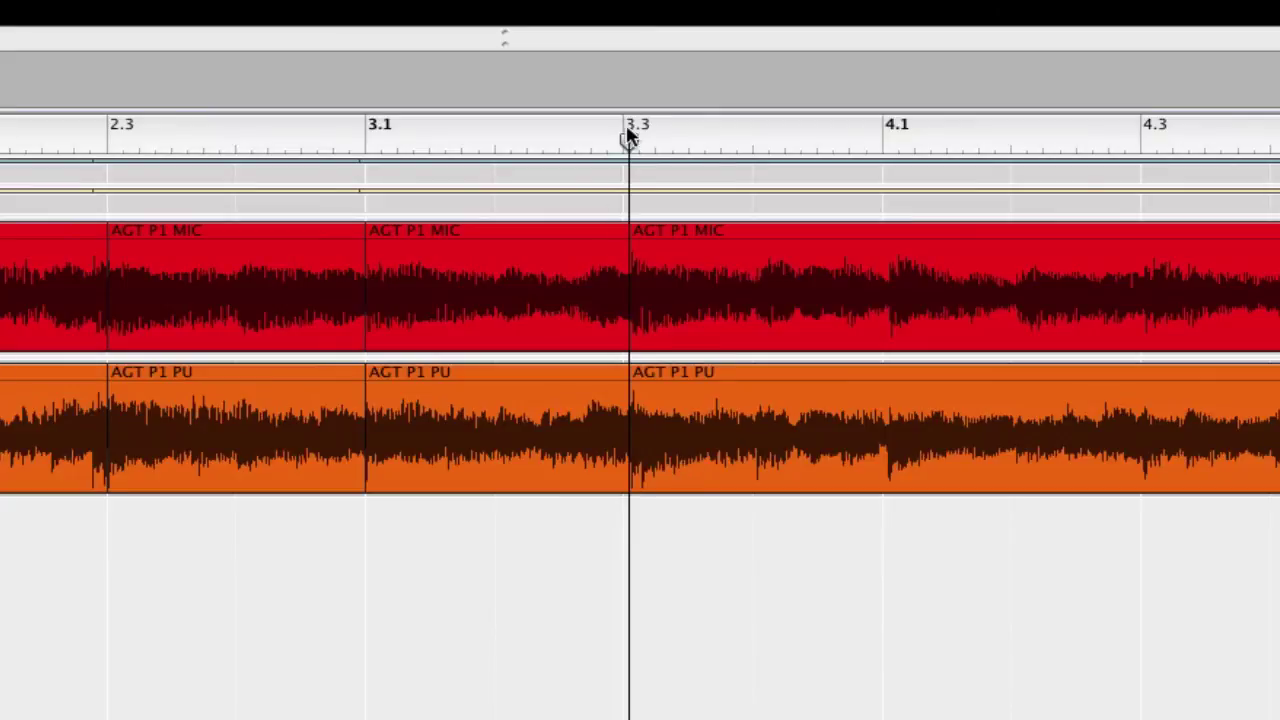
# Trim the 3.1 regions to end at 3.3 and pull the following regions' starts back to 3.3.
pyautogui.moveTo(628, 138); pyautogui.dragTo(495, 143)
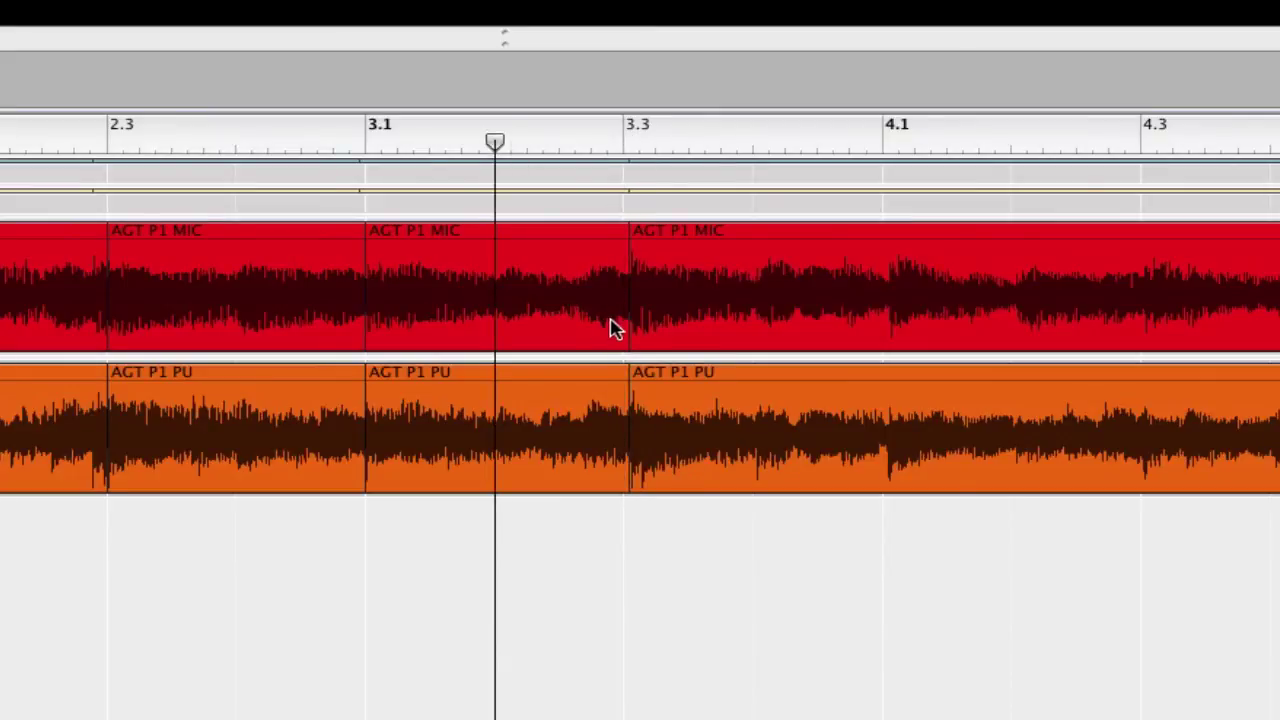
pyautogui.moveTo(587, 530); pyautogui.dragTo(575, 283)
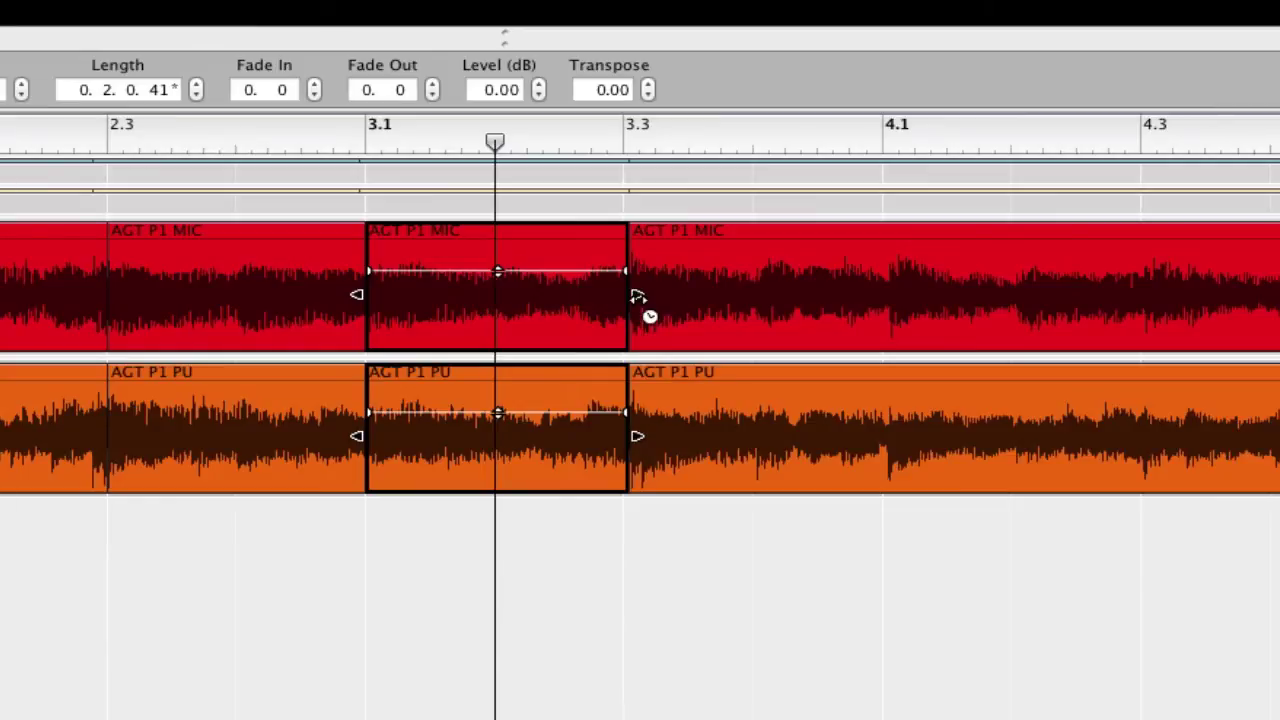
pyautogui.moveTo(626, 298); pyautogui.dragTo(626, 300)
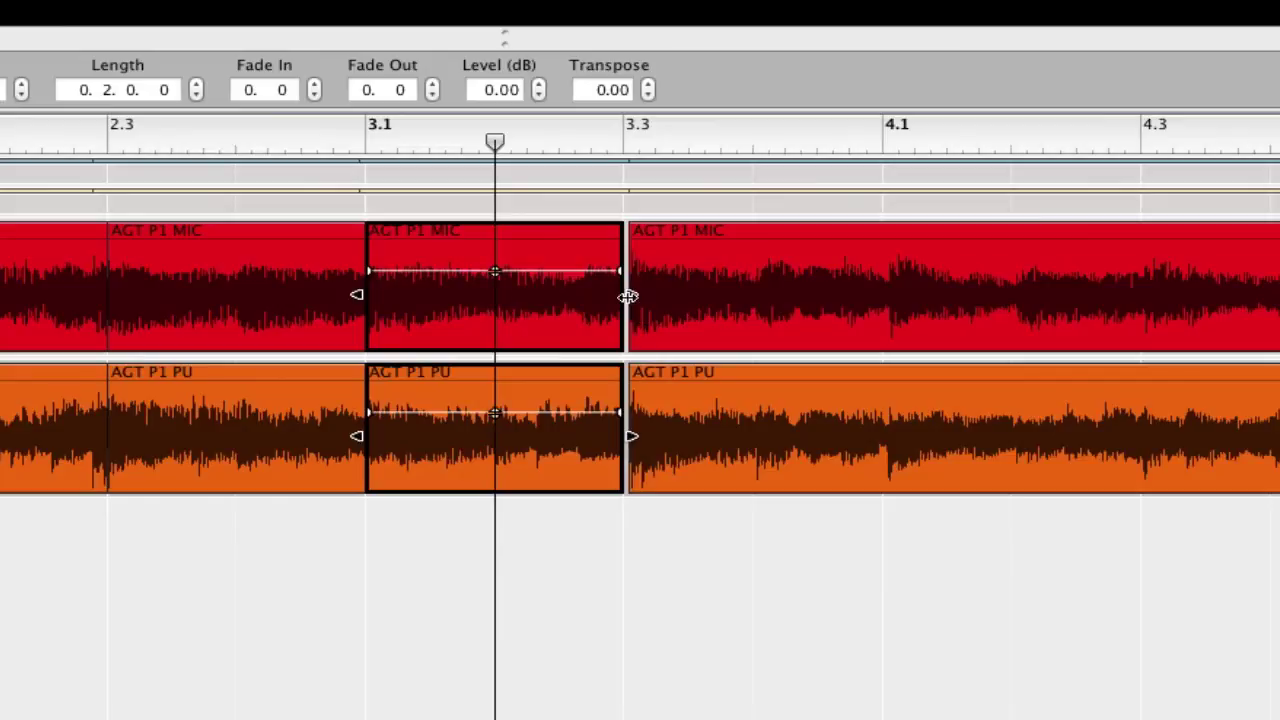
pyautogui.click(719, 543)
pyautogui.moveTo(718, 542); pyautogui.dragTo(735, 314)
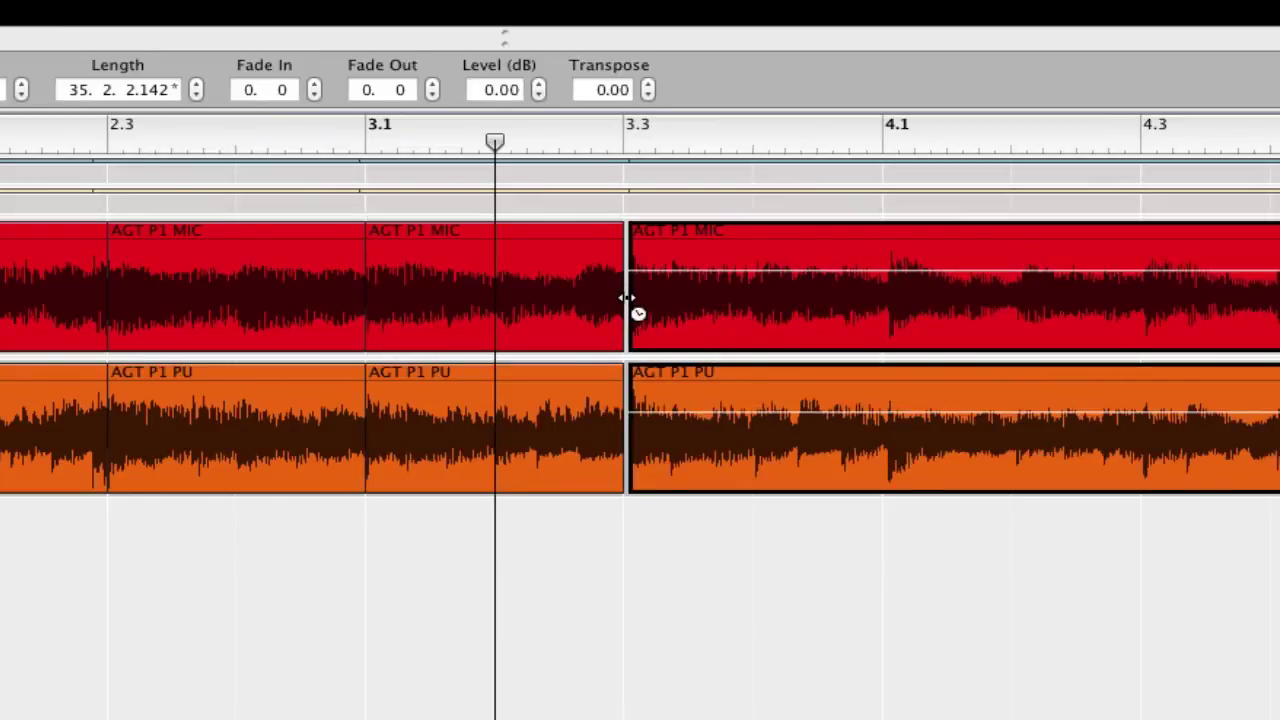
pyautogui.moveTo(623, 298); pyautogui.dragTo(628, 298)
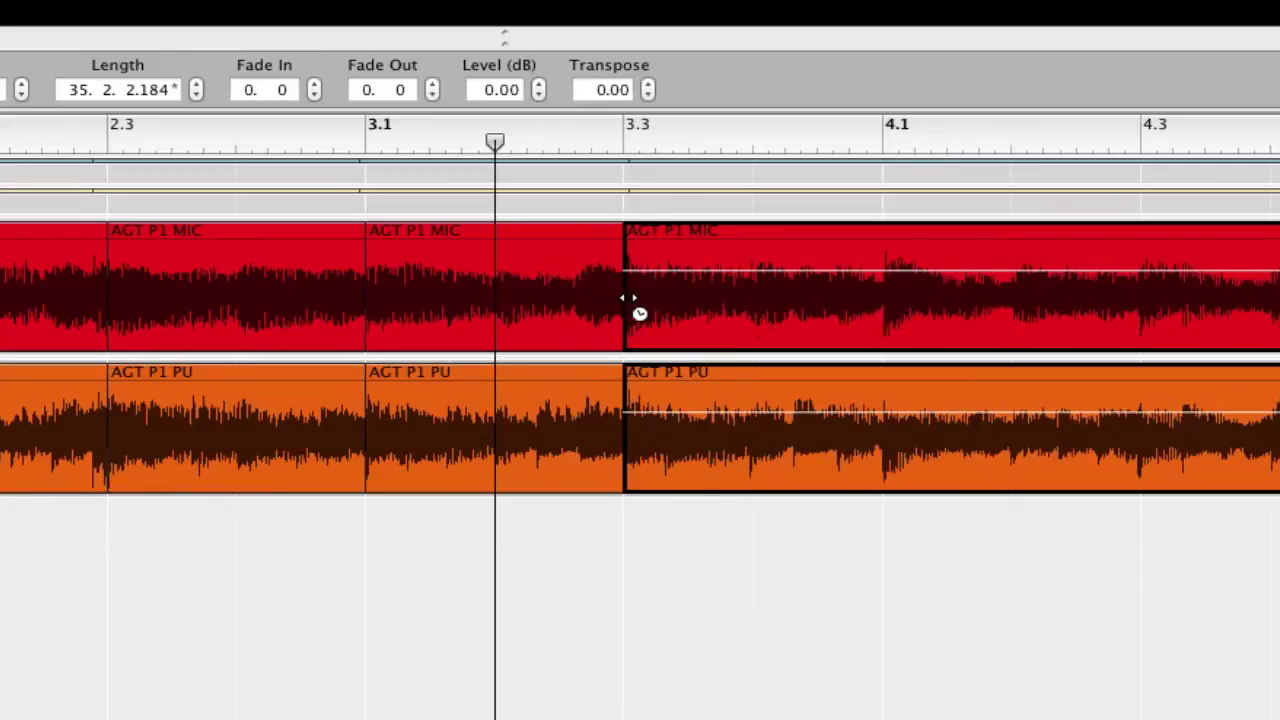
pyautogui.click(759, 524)
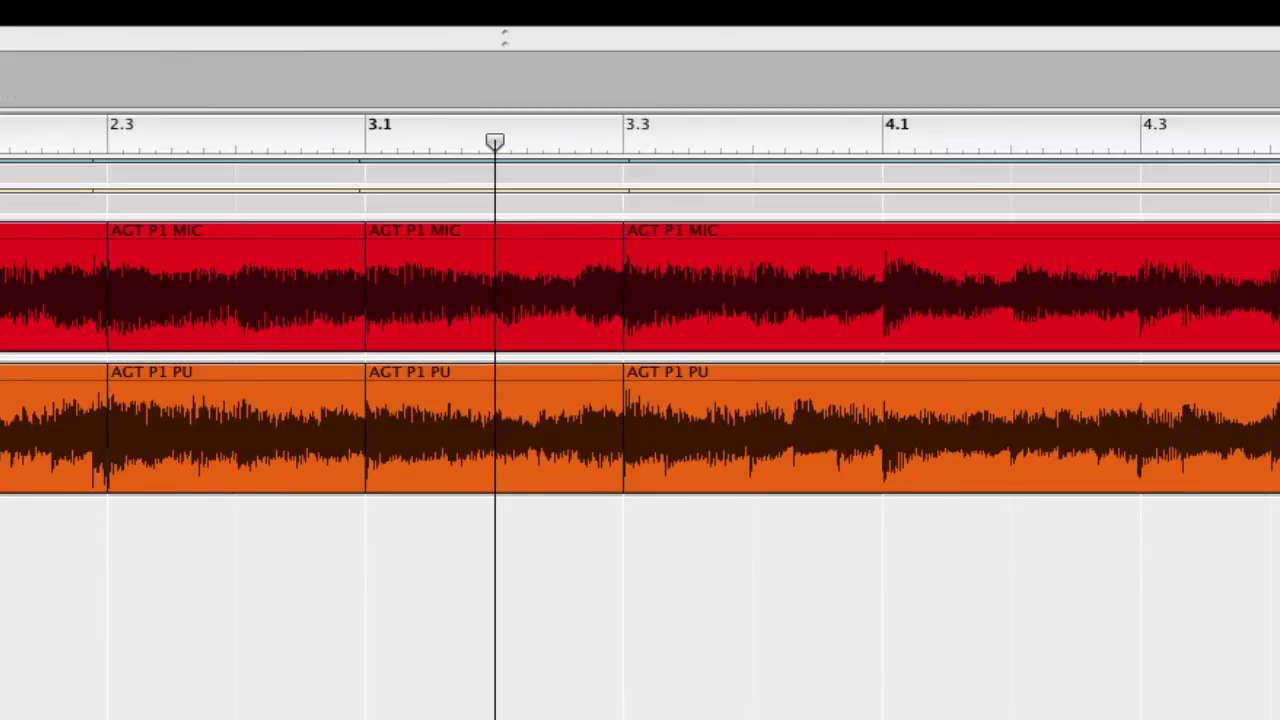
# Play back both edited guitar tracks across bars 2–6, then reset the song position to 1.4.1.
pyautogui.press('space')
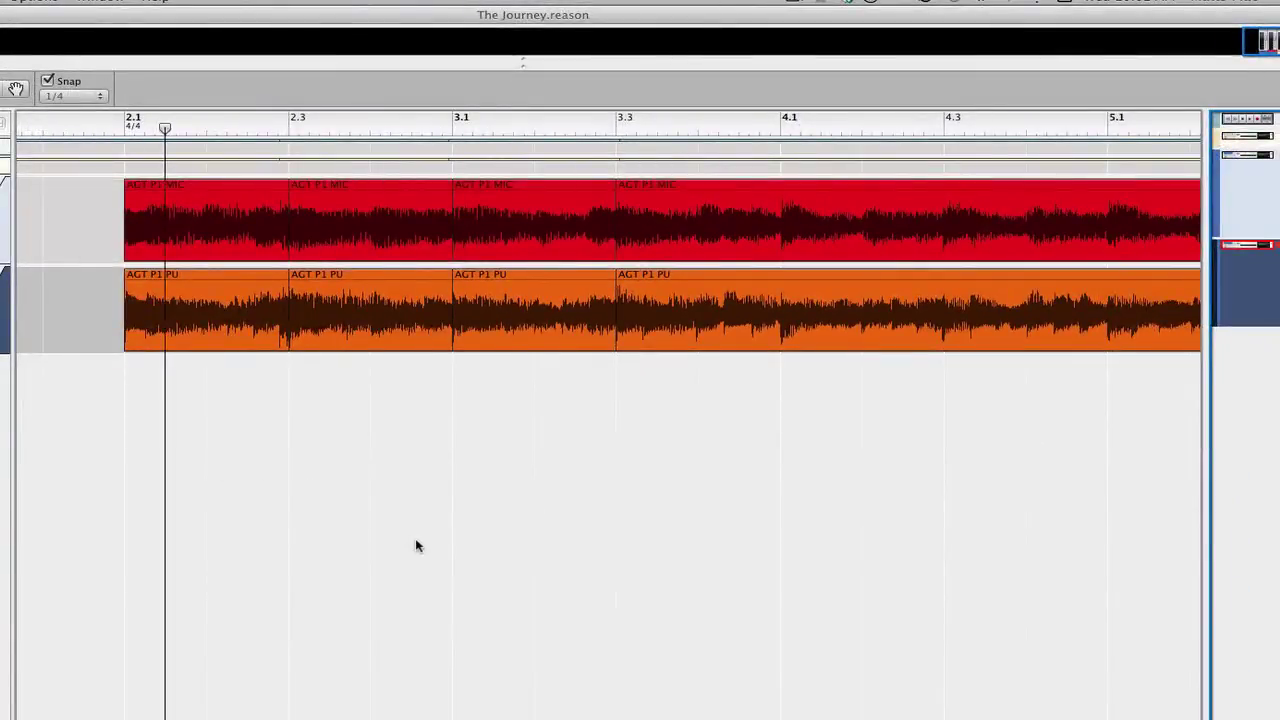
pyautogui.press('super+minus')
pyautogui.press('super+minus')
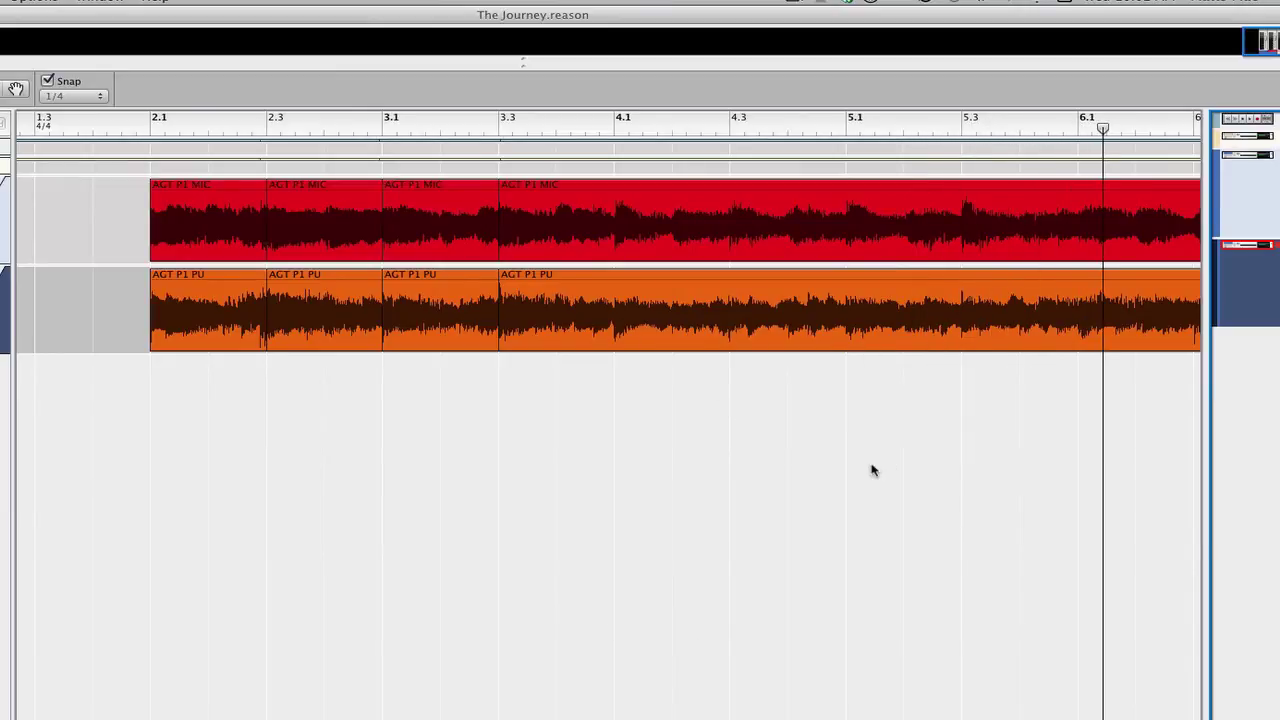
pyautogui.hscroll(8, 872, 471)
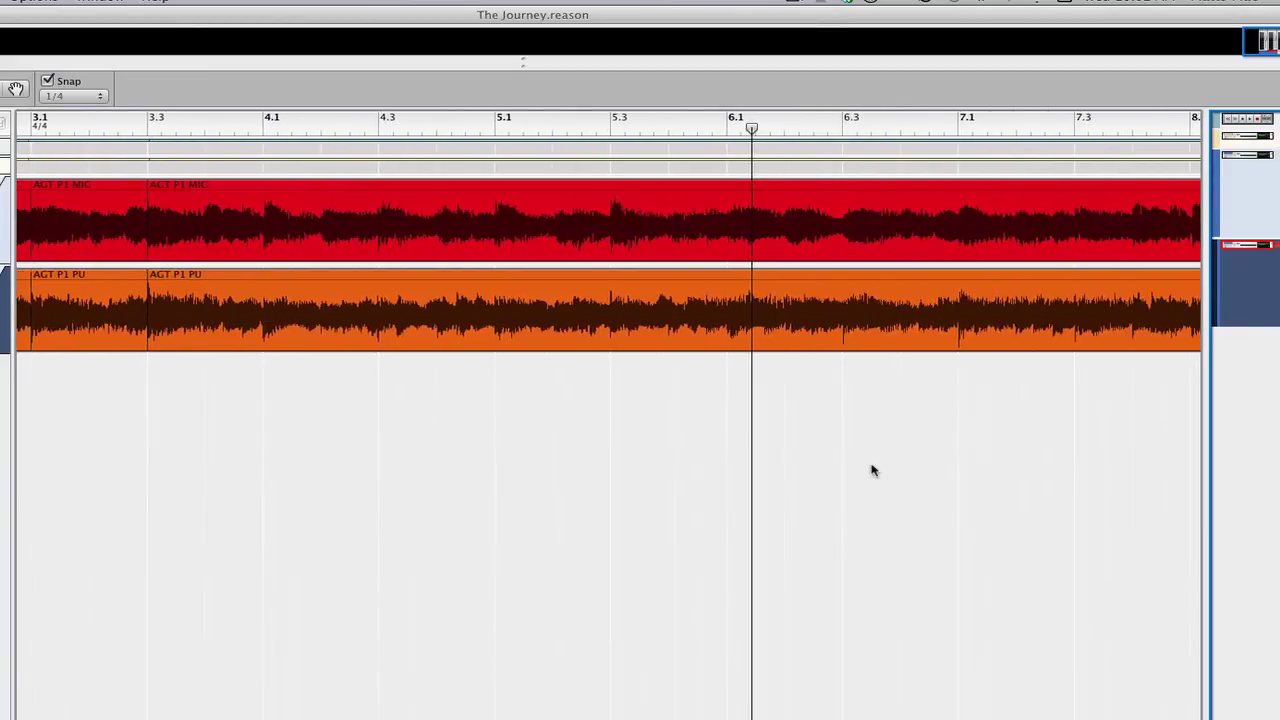
pyautogui.hscroll(-9, 872, 471)
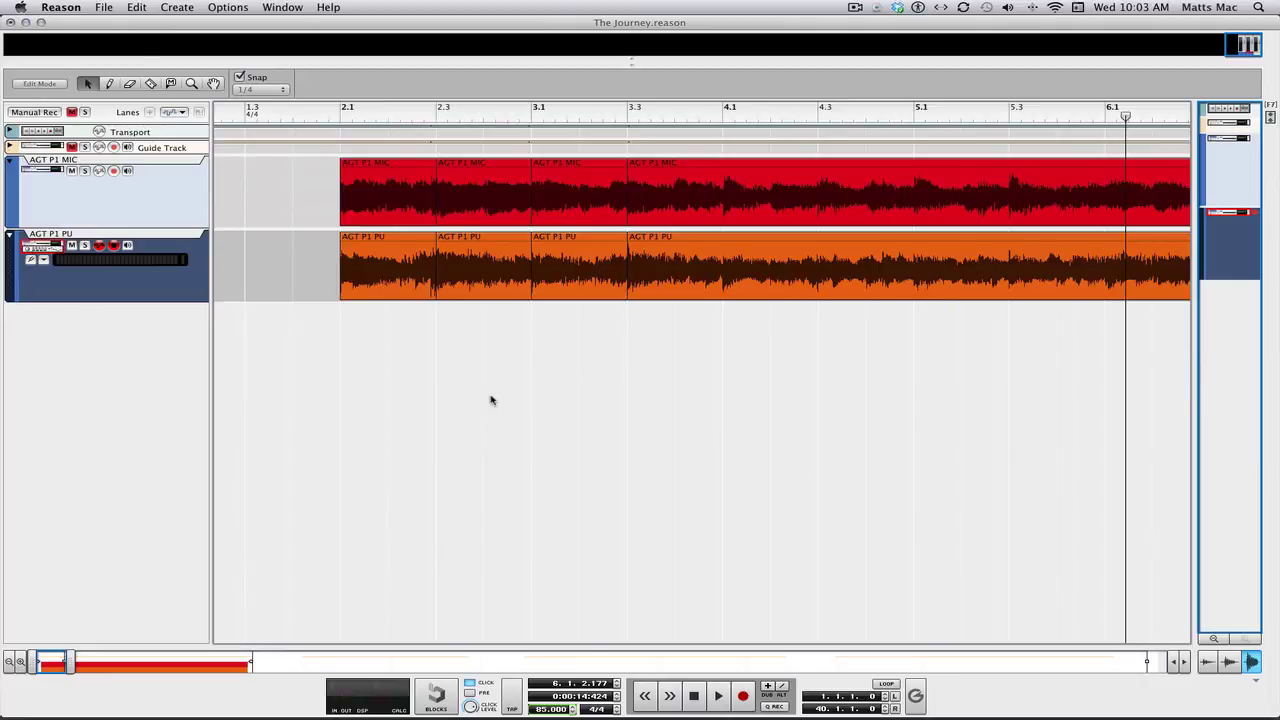
pyautogui.click(292, 116)
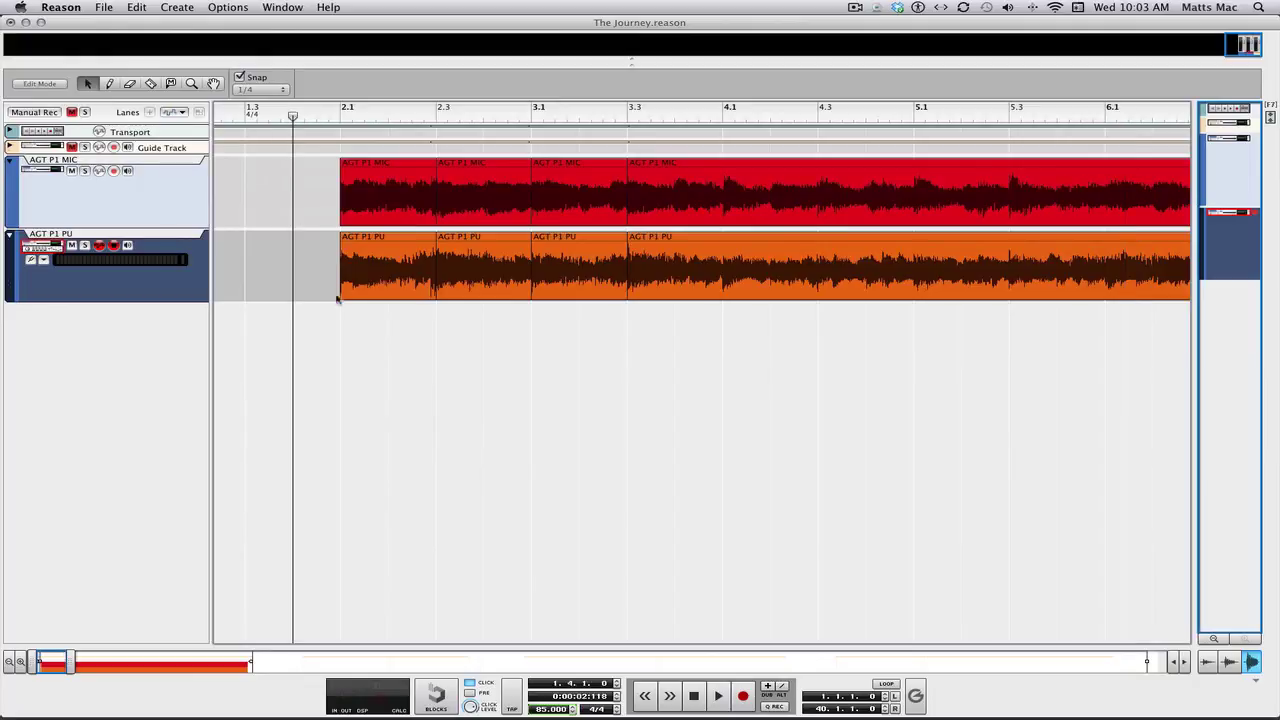